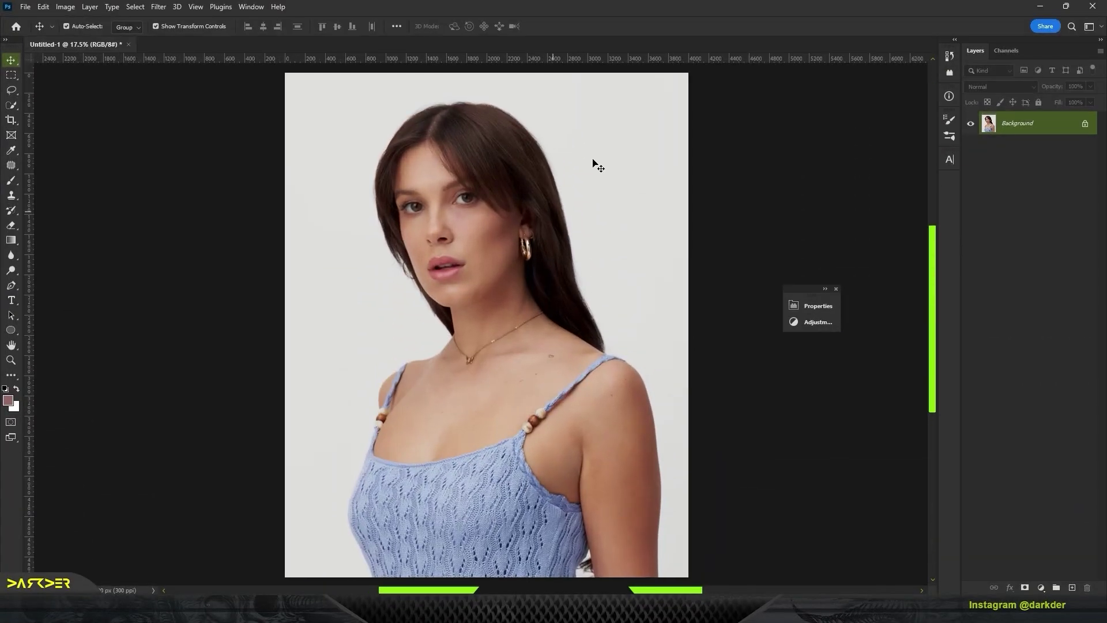
Convert the background to a smart object; in Camera Raw set highlights -74 and whites -60.
{"action": "right_click", "coordinate": [1027, 129]}
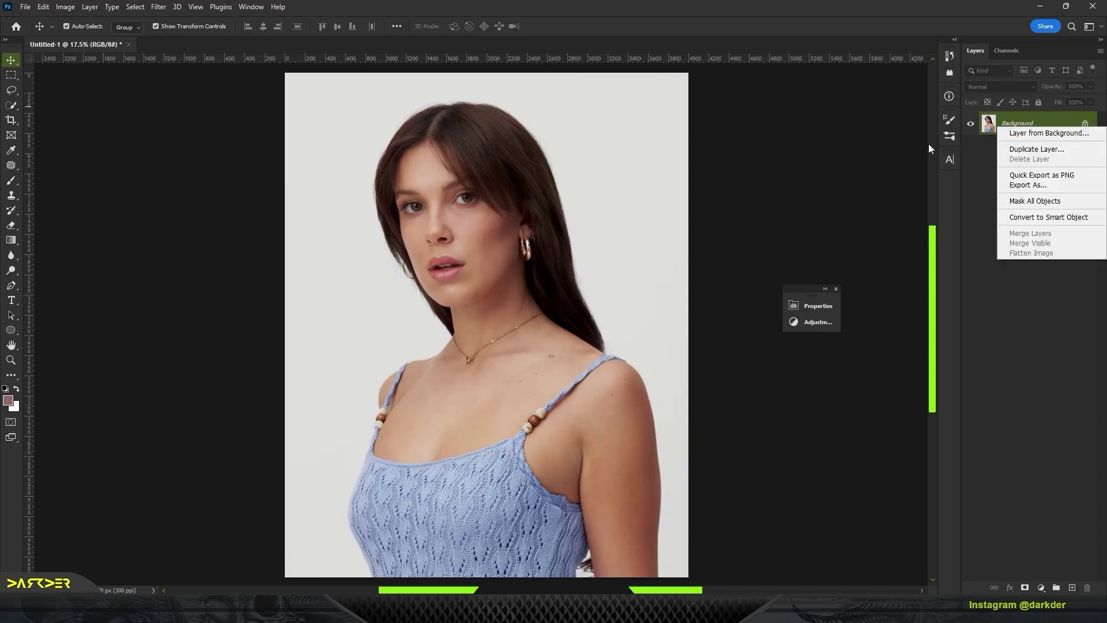
{"action": "left_click", "coordinate": [1030, 207]}
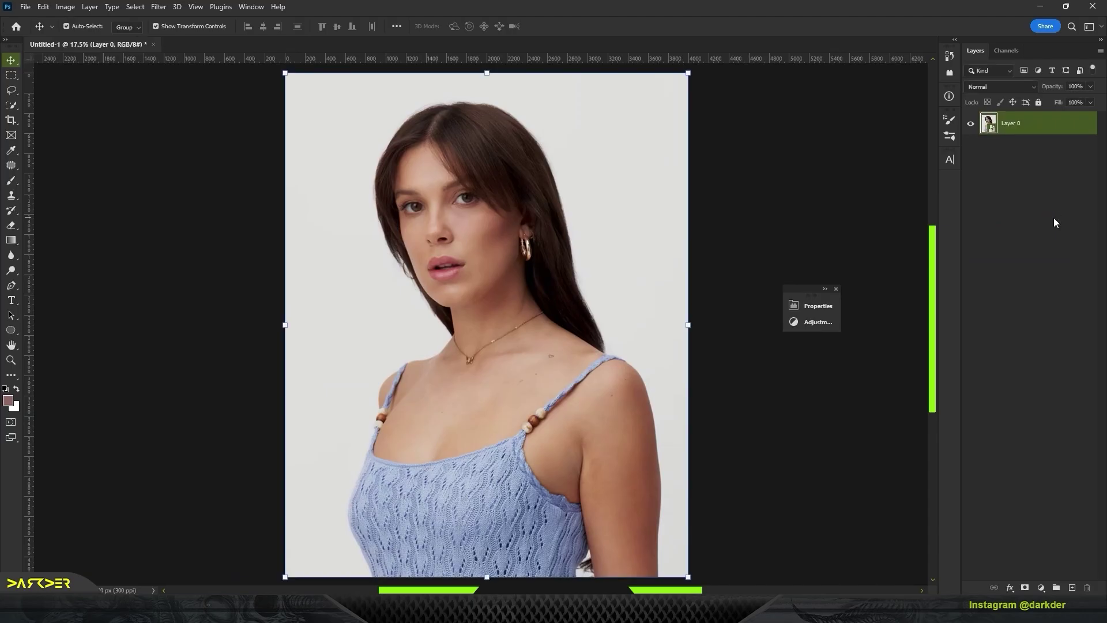
{"action": "left_click", "coordinate": [158, 6]}
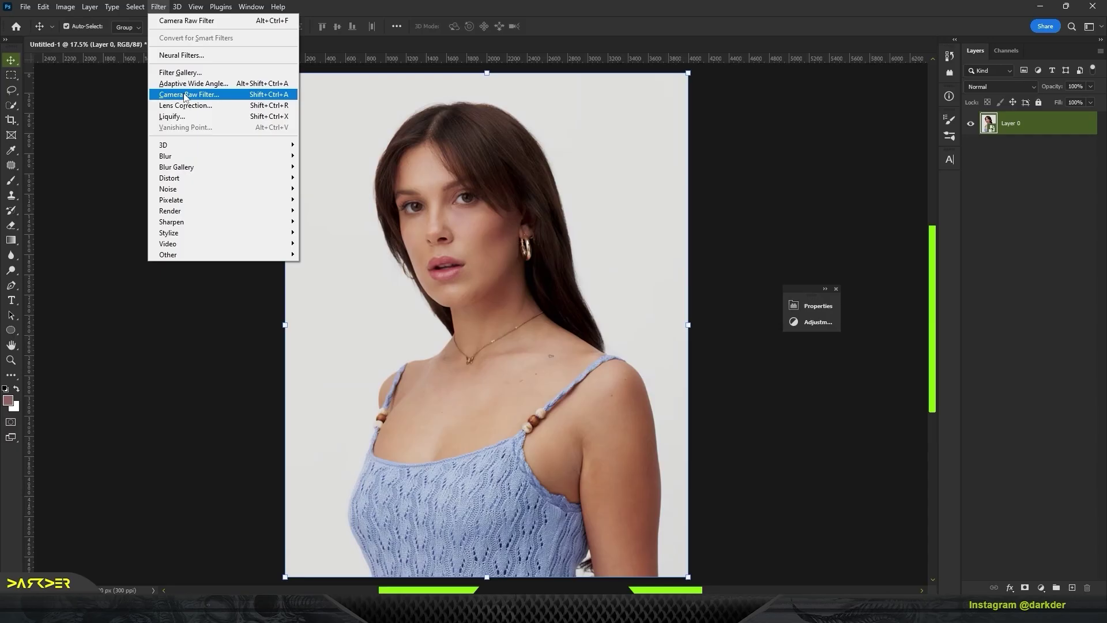
{"action": "left_click", "coordinate": [185, 95]}
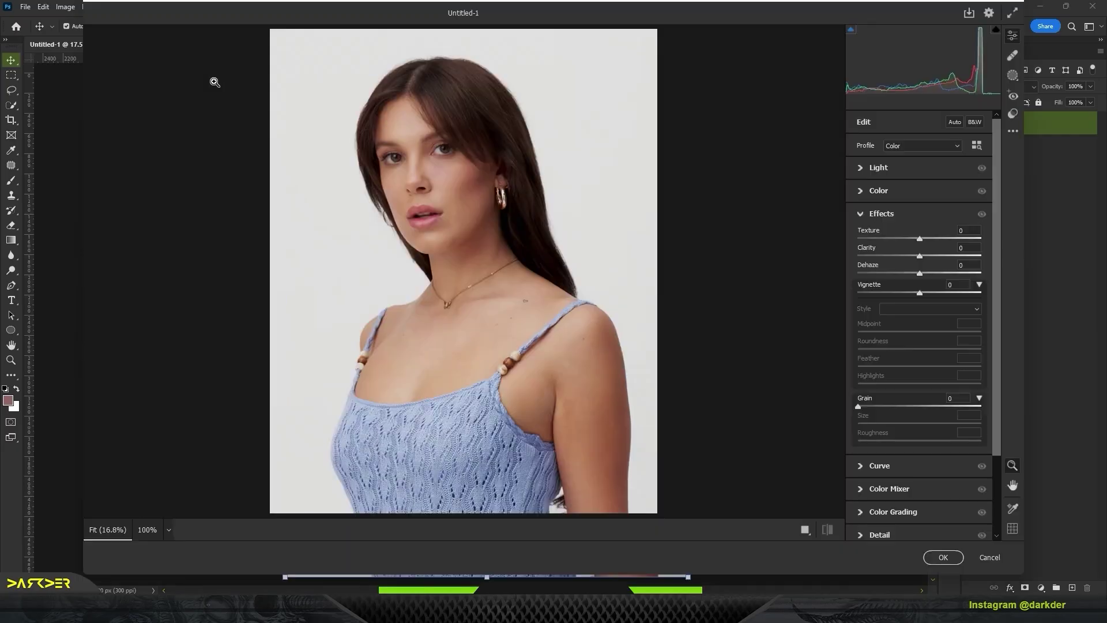
{"action": "left_click", "coordinate": [898, 172]}
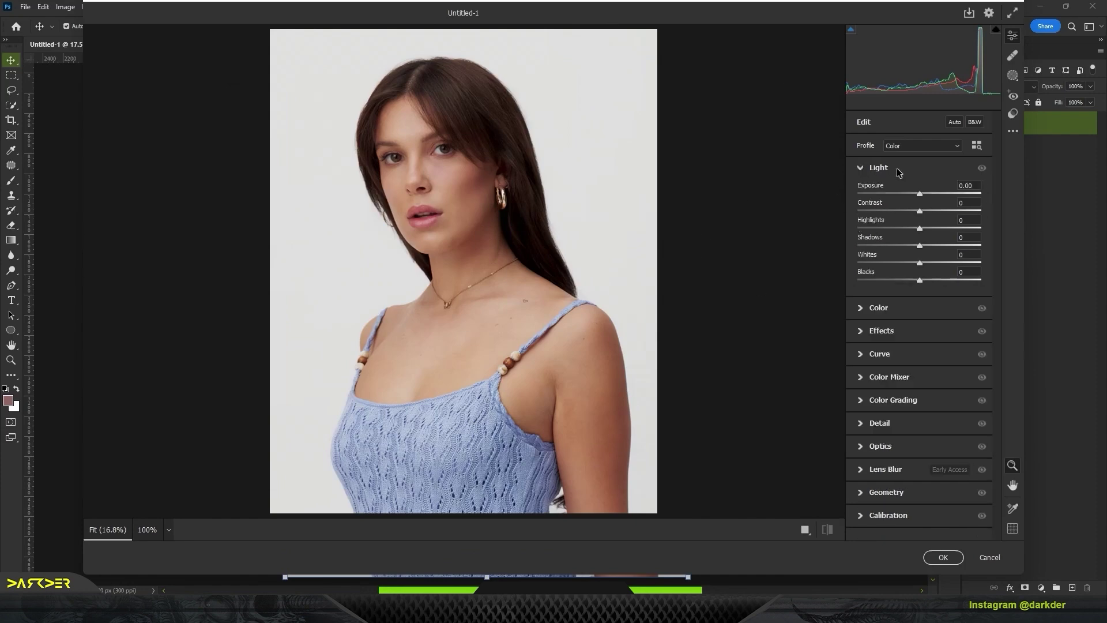
{"action": "mouse_move", "coordinate": [920, 228]}
{"action": "left_mouse_down"}
{"action": "mouse_move", "coordinate": [875, 228]}
{"action": "mouse_move", "coordinate": [942, 244]}
{"action": "mouse_move", "coordinate": [940, 210]}
{"action": "left_mouse_up"}
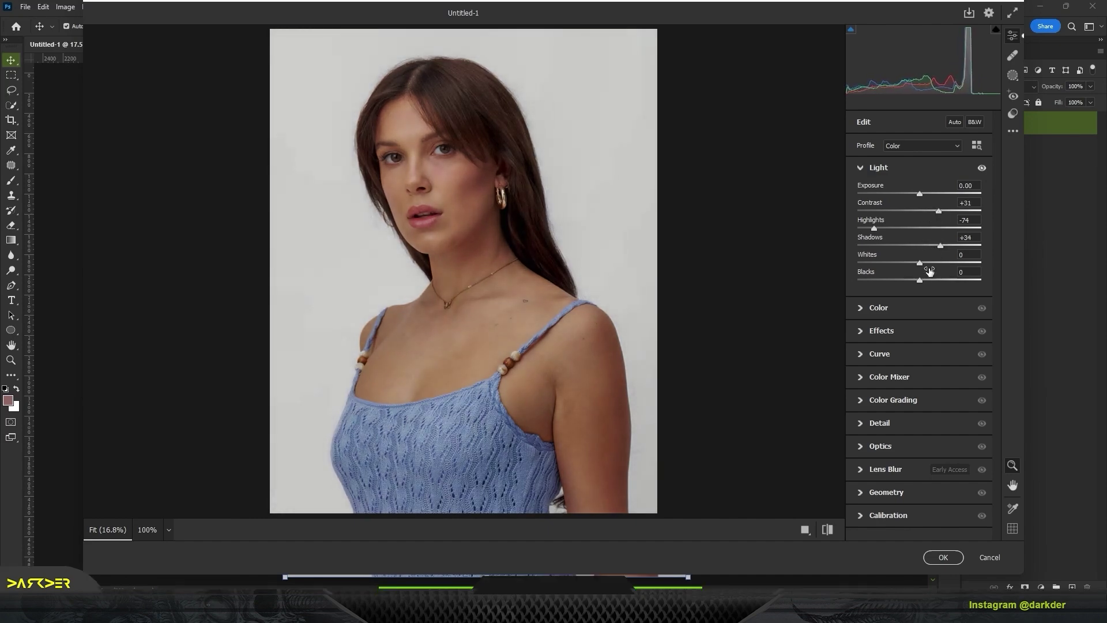
{"action": "left_click_drag", "start_coordinate": [920, 263], "coordinate": [883, 262]}
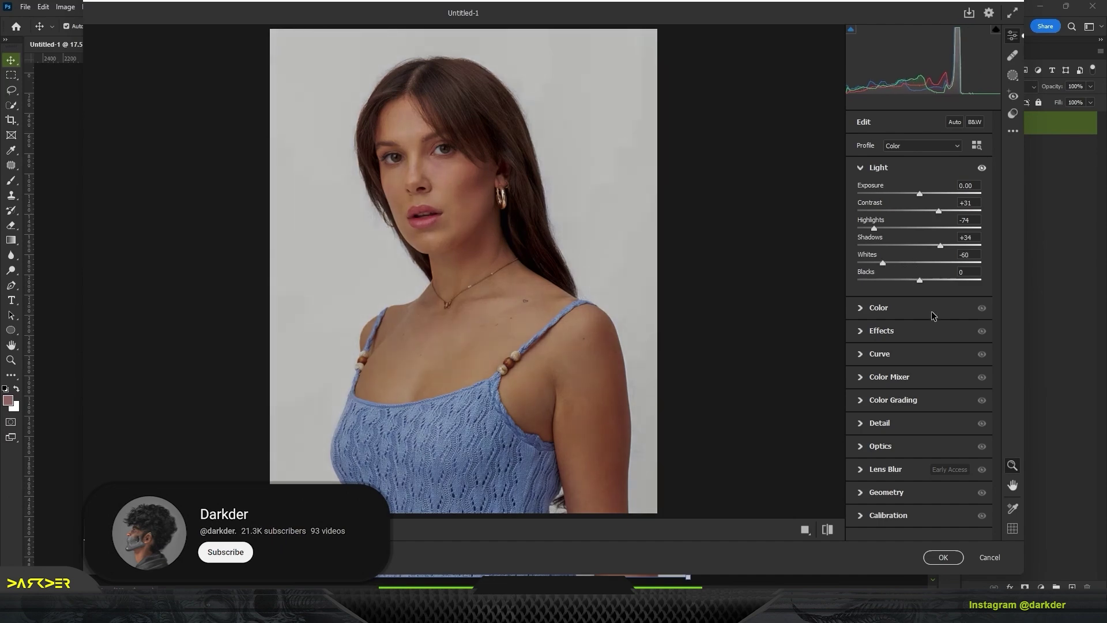
Add clarity and brighten highlights on the tone curve, then apply the Camera Raw filter.
{"action": "left_click", "coordinate": [881, 330]}
{"action": "left_click", "coordinate": [378, 142]}
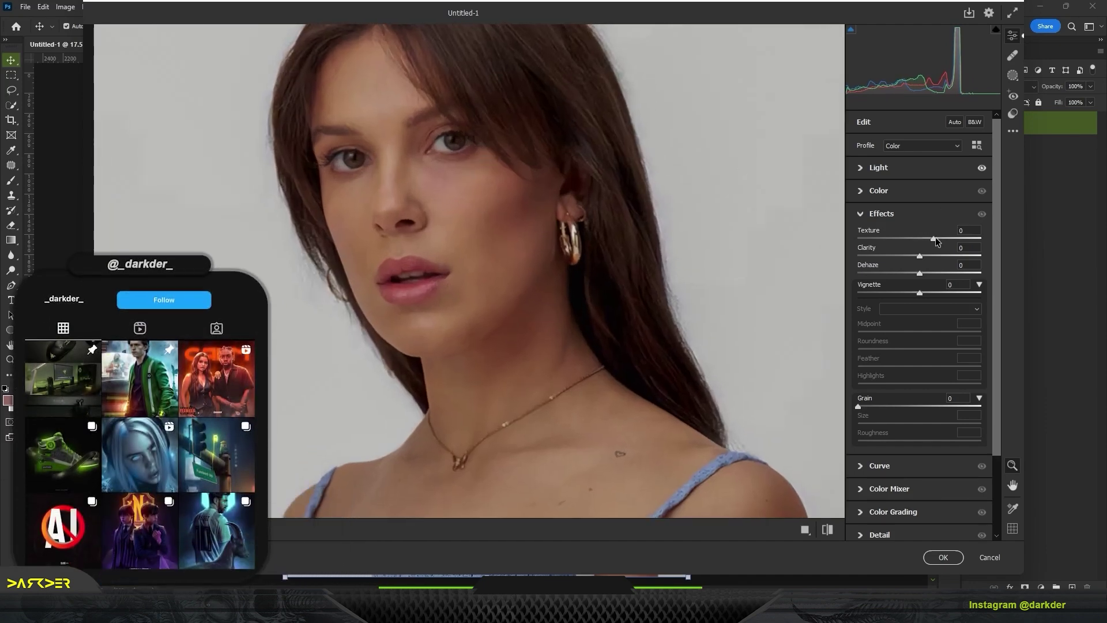
{"action": "left_click_drag", "start_coordinate": [920, 255], "coordinate": [937, 256]}
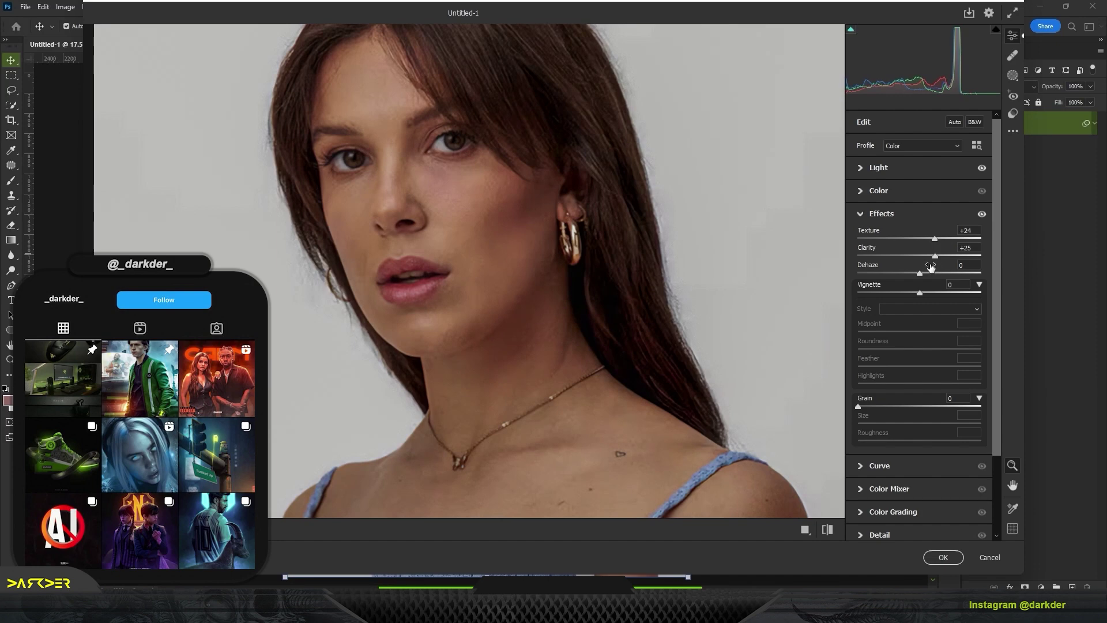
{"action": "left_click", "coordinate": [892, 465]}
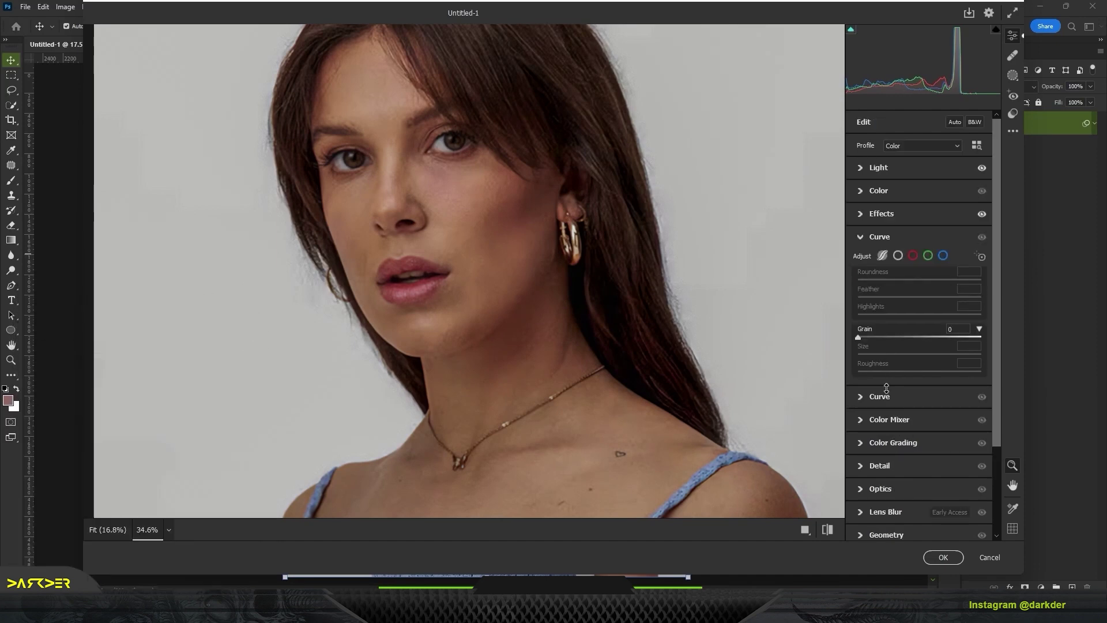
{"action": "left_click", "coordinate": [893, 362]}
{"action": "mouse_move", "coordinate": [919, 429]}
{"action": "left_mouse_down"}
{"action": "mouse_move", "coordinate": [981, 431]}
{"action": "mouse_move", "coordinate": [915, 448]}
{"action": "left_mouse_up"}
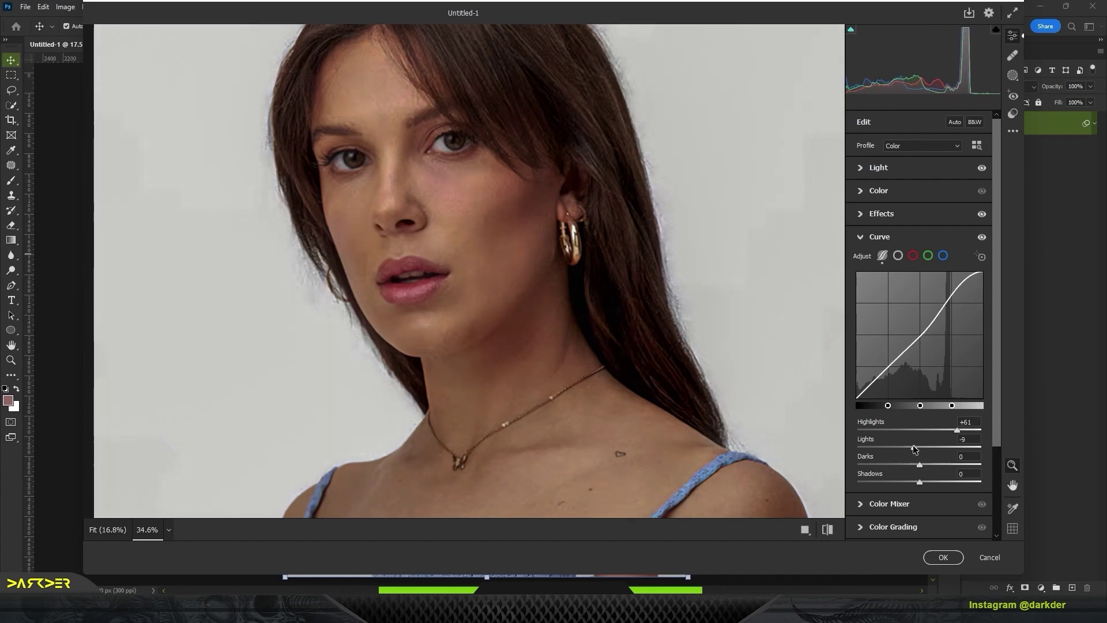
{"action": "left_click", "coordinate": [946, 559]}
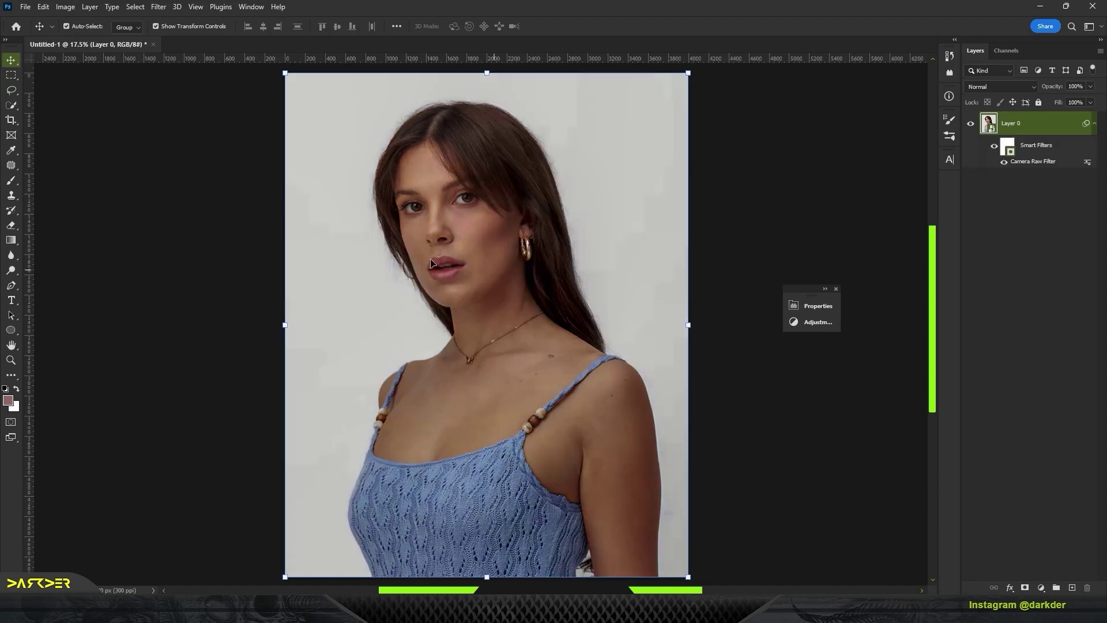
{"action": "scroll", "coordinate": [416, 216], "scroll_direction": "up", "scroll_amount": 2}
Compare the filter on and off, then duplicate Layer 0 and make the copy a smart object.
{"action": "left_click", "coordinate": [995, 149]}
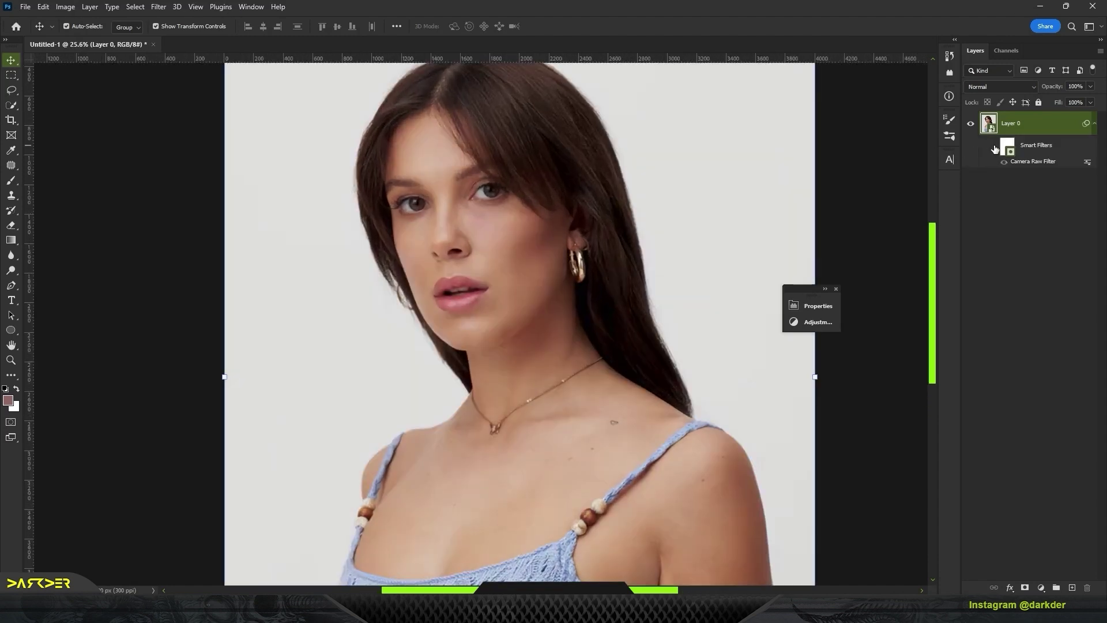
{"action": "left_click", "coordinate": [995, 148]}
{"action": "left_click", "coordinate": [995, 149]}
{"action": "scroll", "coordinate": [691, 289], "scroll_direction": "down", "scroll_amount": 2}
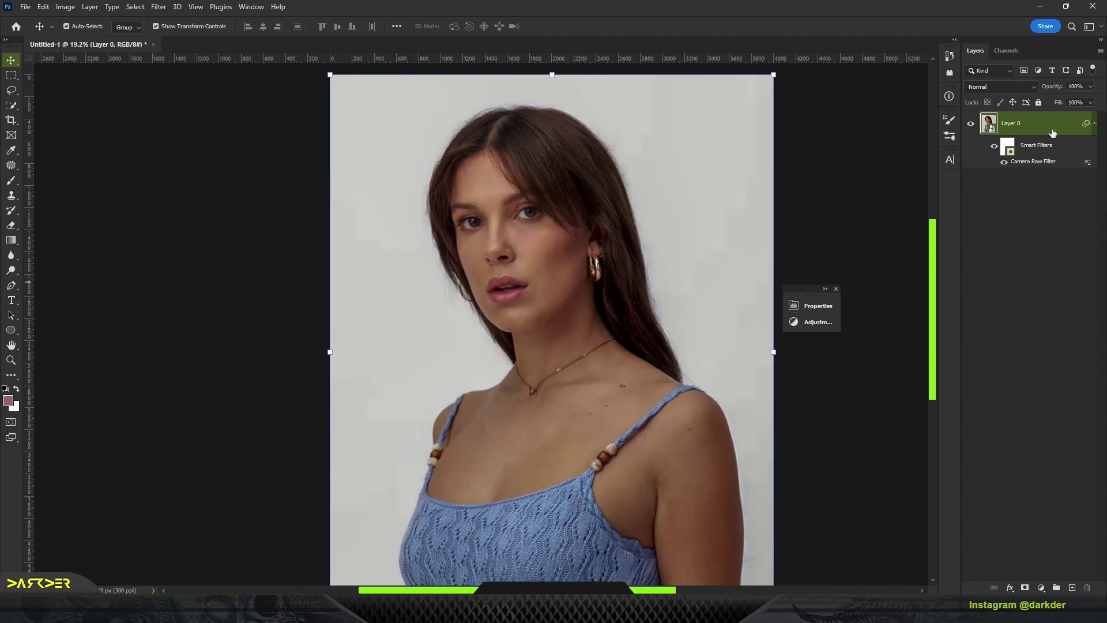
{"action": "scroll", "coordinate": [1053, 132], "scroll_direction": "up", "scroll_amount": 1}
{"action": "key", "text": "ctrl+j"}
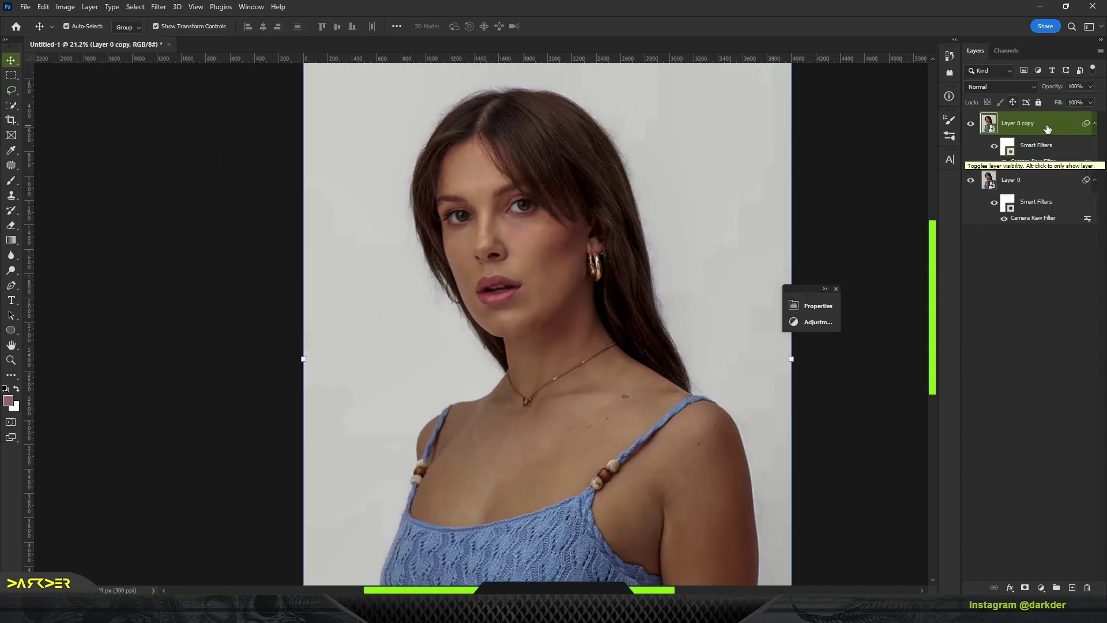
{"action": "right_click", "coordinate": [1046, 129]}
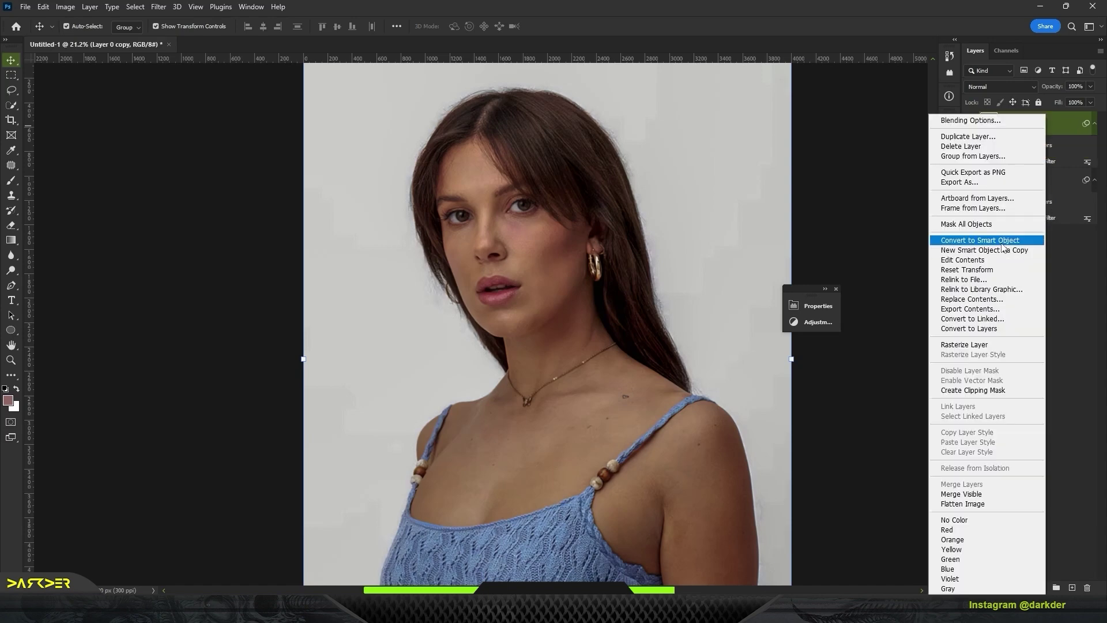
{"action": "left_click", "coordinate": [980, 239]}
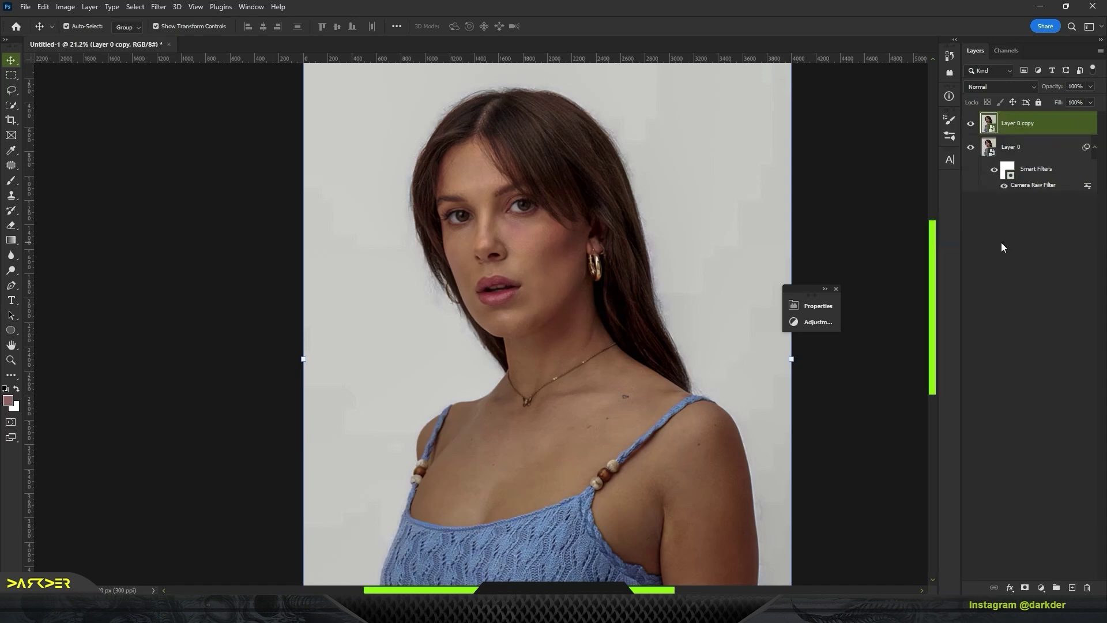
Apply Camera Raw to the copy: noise reduction 100, color noise 57, sharpening 150, texture +51.
{"action": "left_click", "coordinate": [158, 7]}
{"action": "left_click", "coordinate": [188, 95]}
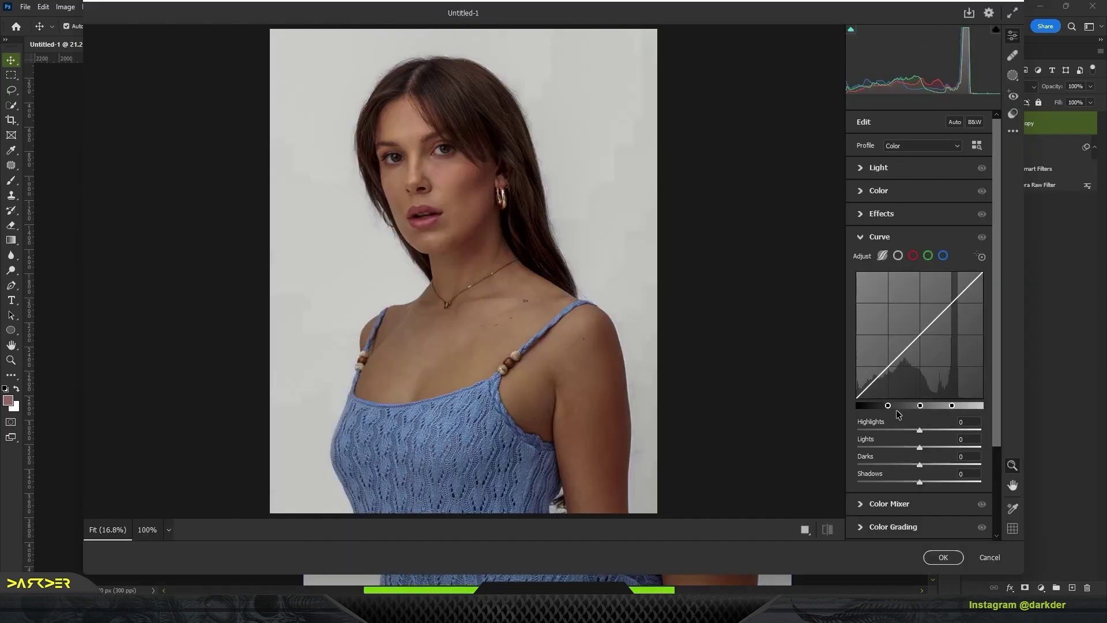
{"action": "scroll", "coordinate": [901, 511], "scroll_direction": "down", "scroll_amount": 2}
{"action": "scroll", "coordinate": [901, 511], "scroll_direction": "down", "scroll_amount": 2}
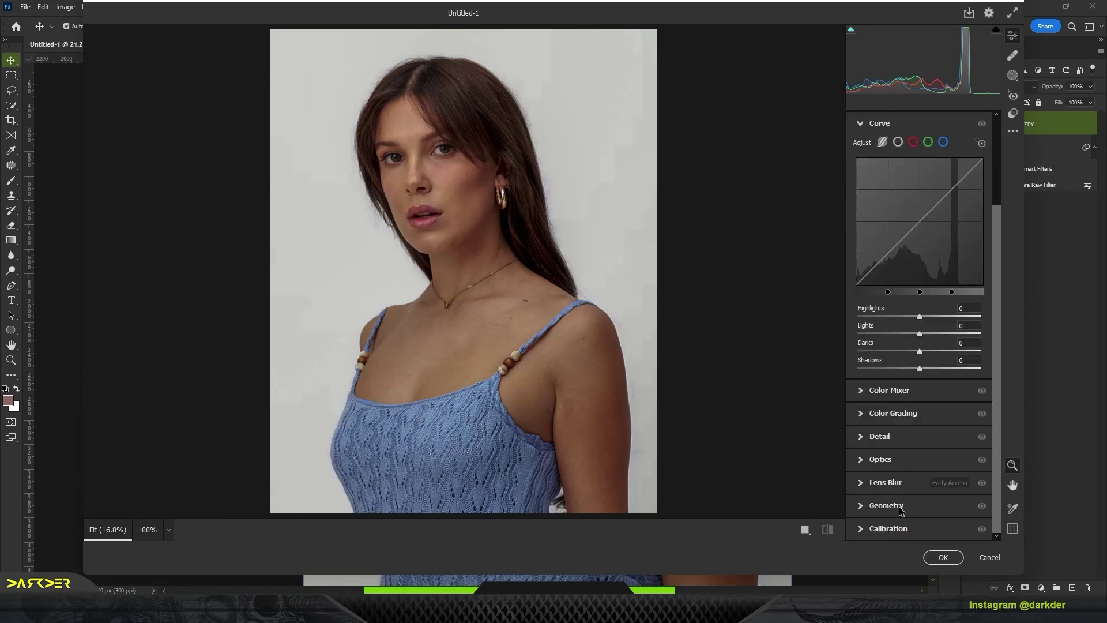
{"action": "left_click", "coordinate": [889, 438]}
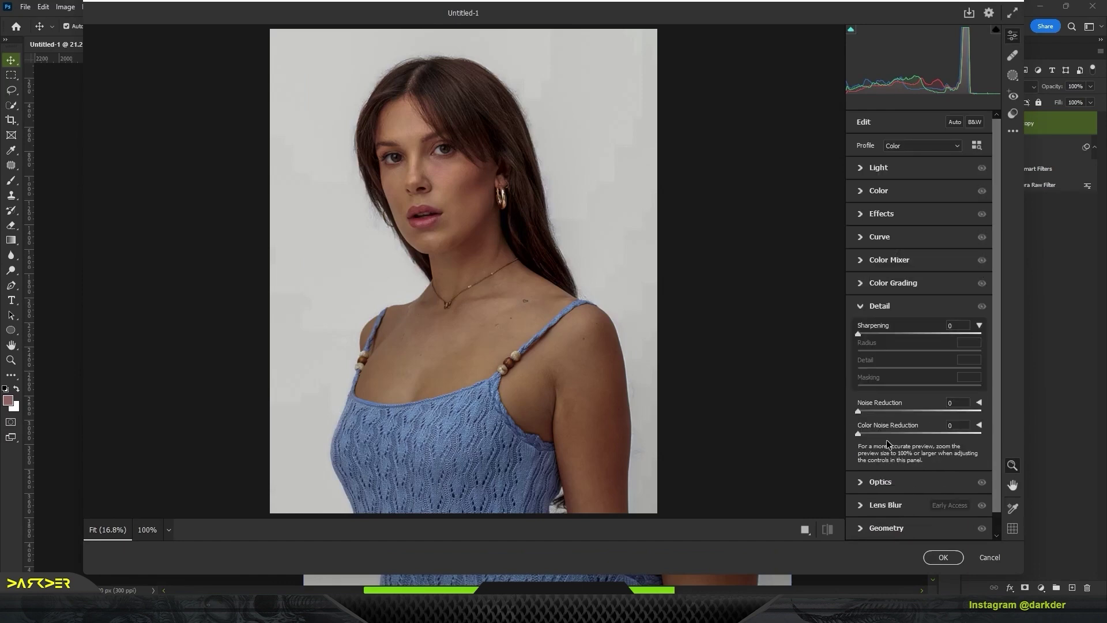
{"action": "scroll", "coordinate": [467, 195], "scroll_direction": "up", "scroll_amount": 5}
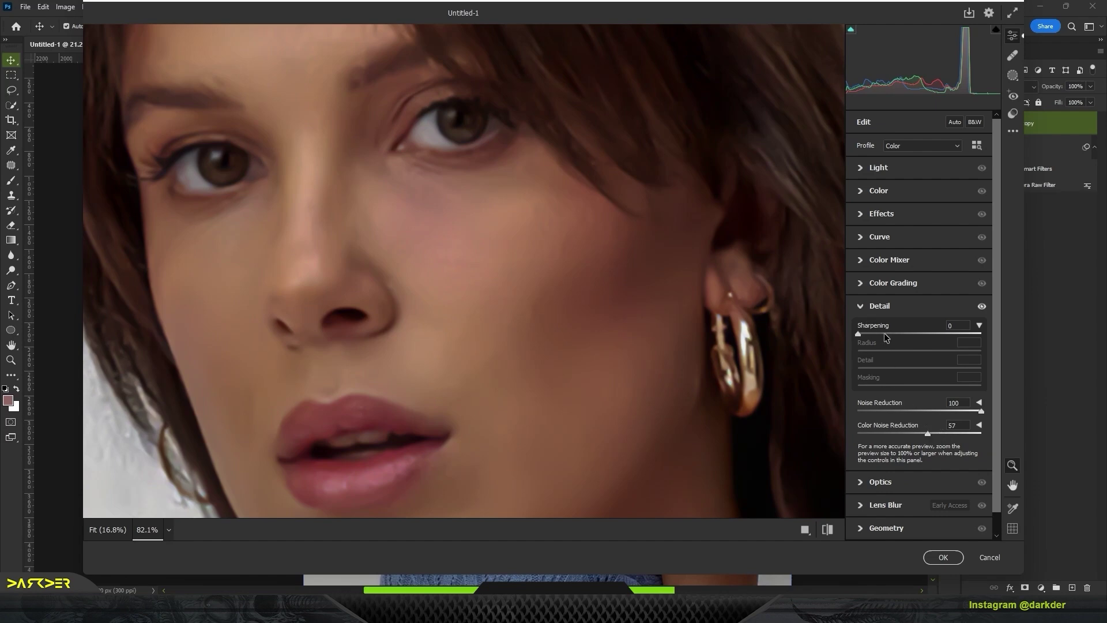
{"action": "left_click_drag", "start_coordinate": [859, 333], "coordinate": [921, 333]}
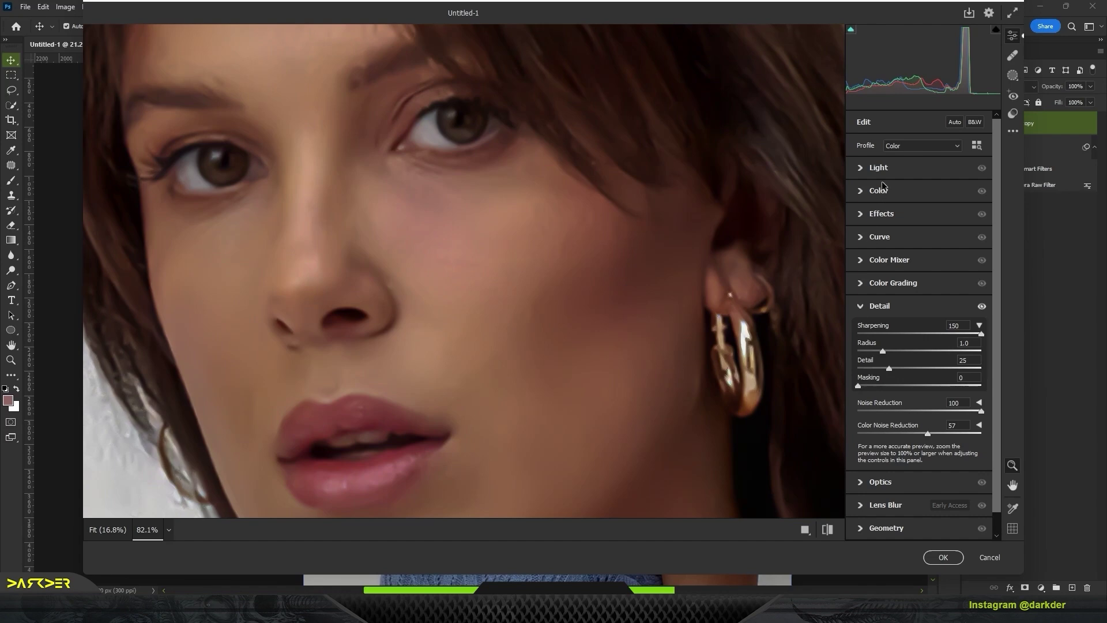
{"action": "left_click", "coordinate": [889, 216]}
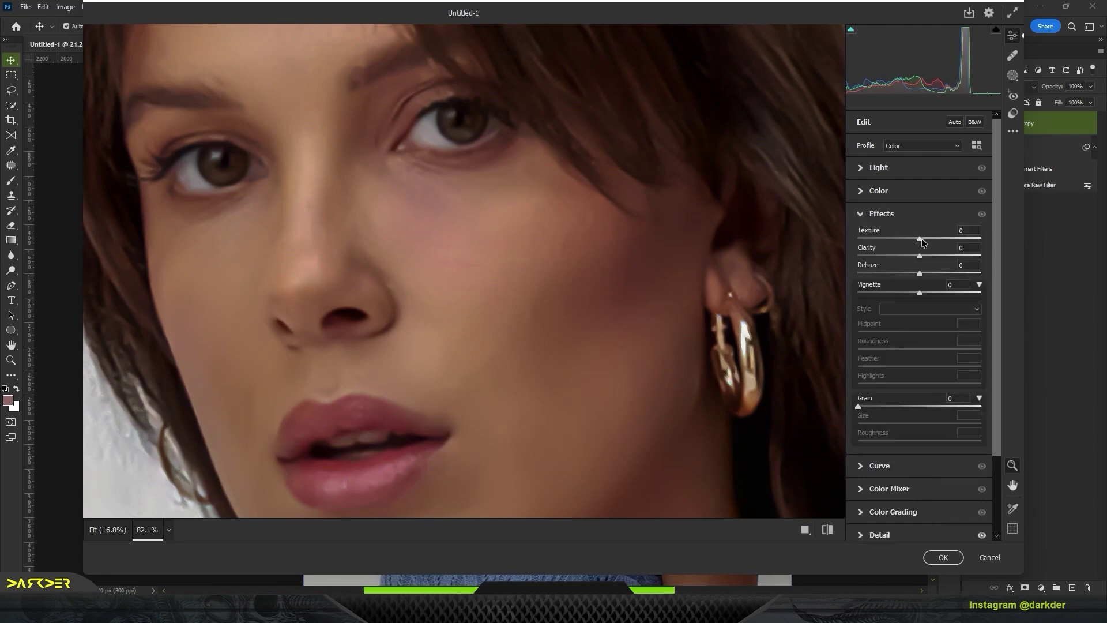
{"action": "left_click_drag", "start_coordinate": [921, 238], "coordinate": [959, 238]}
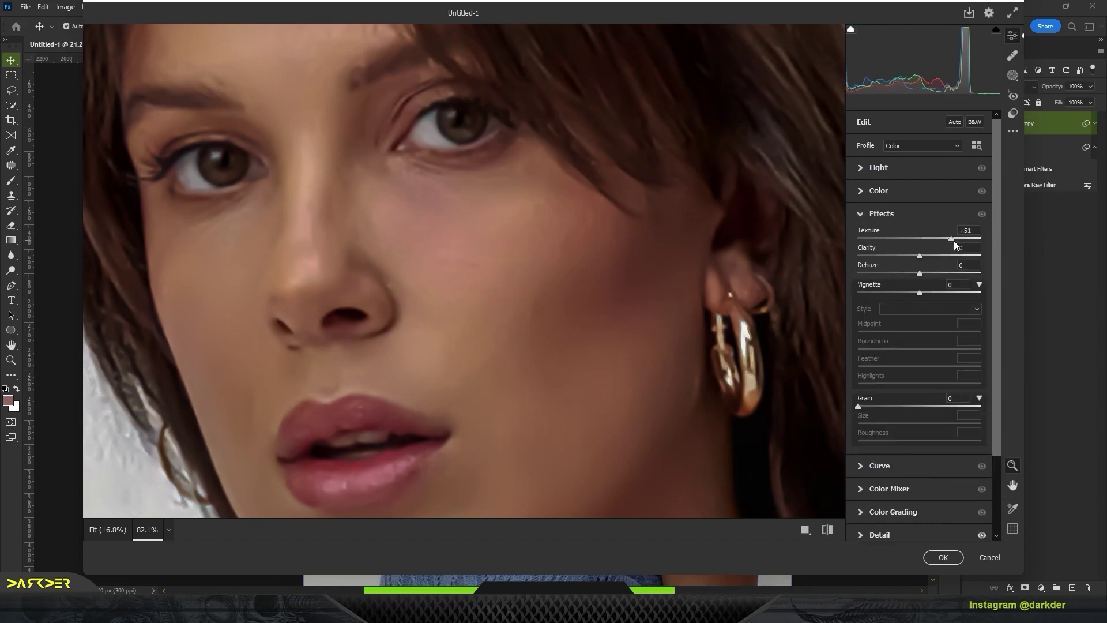
{"action": "left_click", "coordinate": [943, 557]}
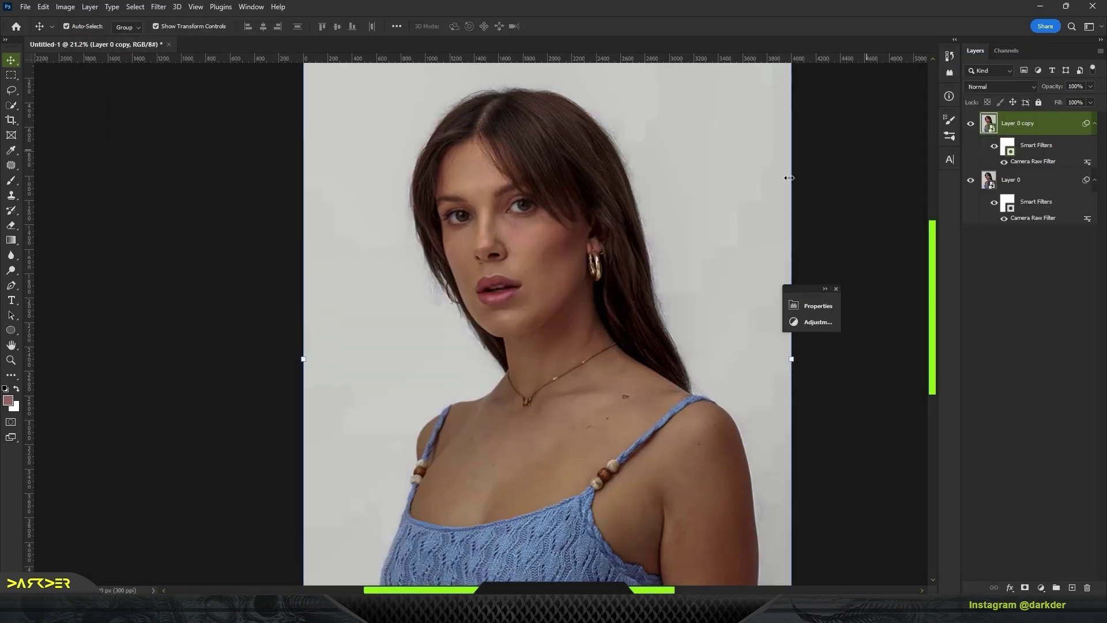
{"action": "scroll", "coordinate": [504, 231], "scroll_direction": "up", "scroll_amount": 1}
{"action": "scroll", "coordinate": [504, 231], "scroll_direction": "up", "scroll_amount": 1}
{"action": "scroll", "coordinate": [504, 232], "scroll_direction": "up", "scroll_amount": 1}
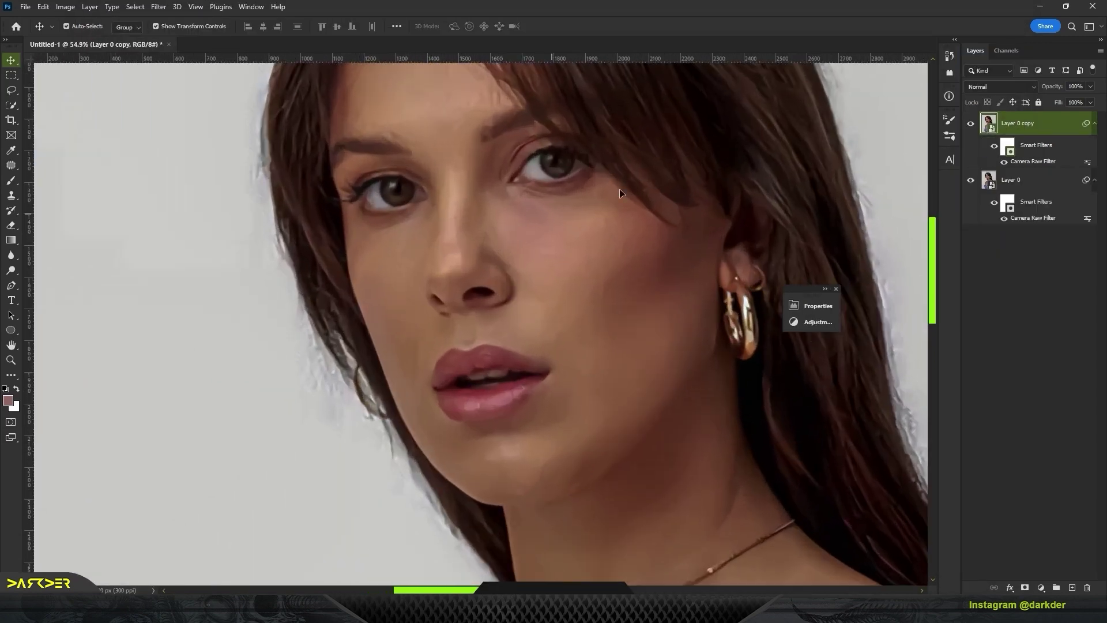
Add a layer mask to Layer 0 copy and invert it to black.
{"action": "left_click", "coordinate": [972, 123]}
{"action": "left_click", "coordinate": [971, 124]}
{"action": "left_click", "coordinate": [970, 124]}
{"action": "left_click", "coordinate": [1025, 589]}
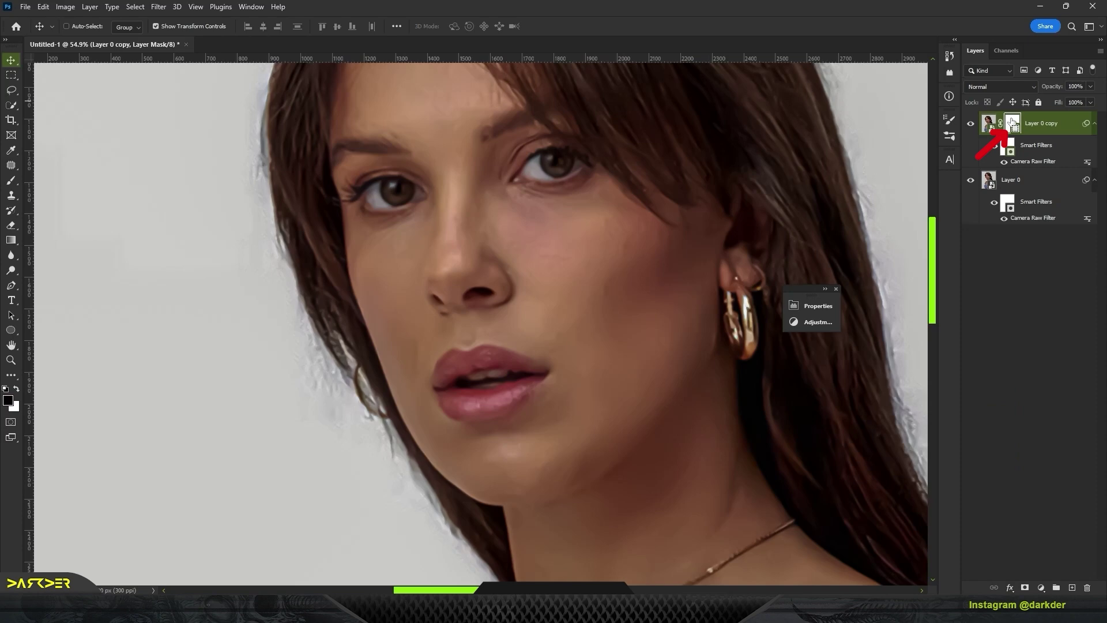
{"action": "key", "text": "ctrl+i"}
Paint white on Layer 0 copy's mask over the cheeks, shoulder, arm and around the eyes.
{"action": "left_click", "coordinate": [11, 181]}
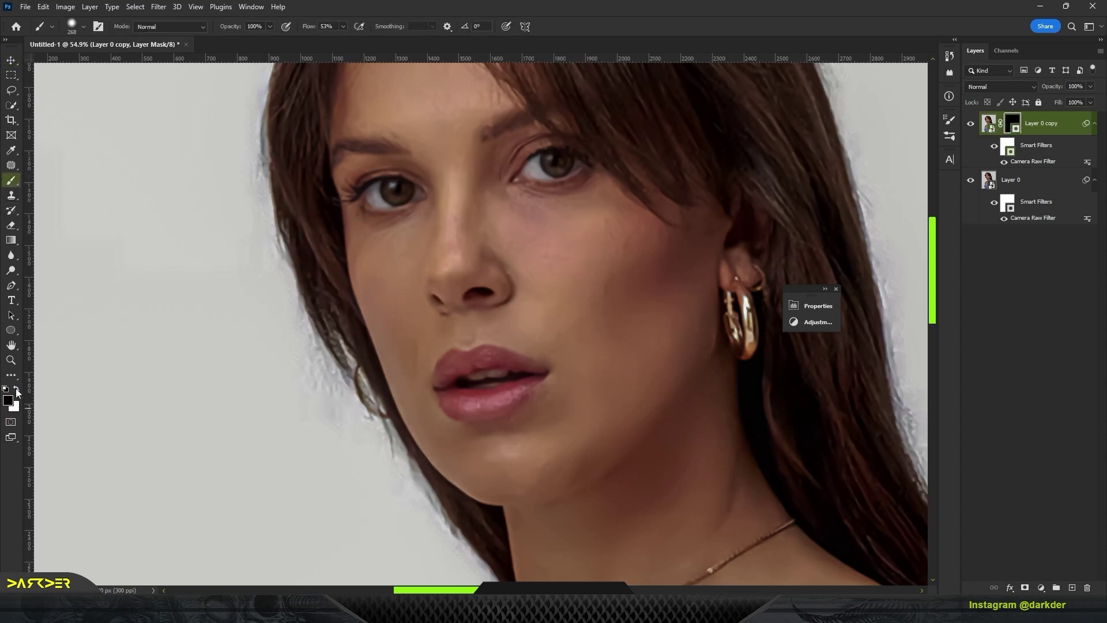
{"action": "scroll", "coordinate": [568, 234], "scroll_direction": "up", "scroll_amount": 2}
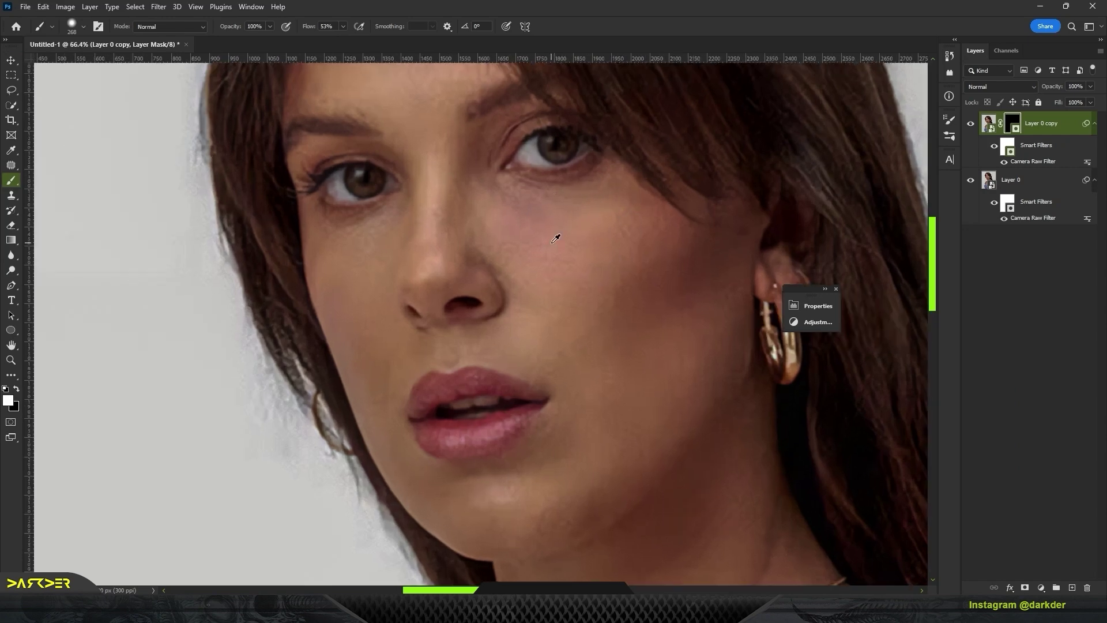
{"action": "left_click_drag", "start_coordinate": [579, 312], "coordinate": [589, 329]}
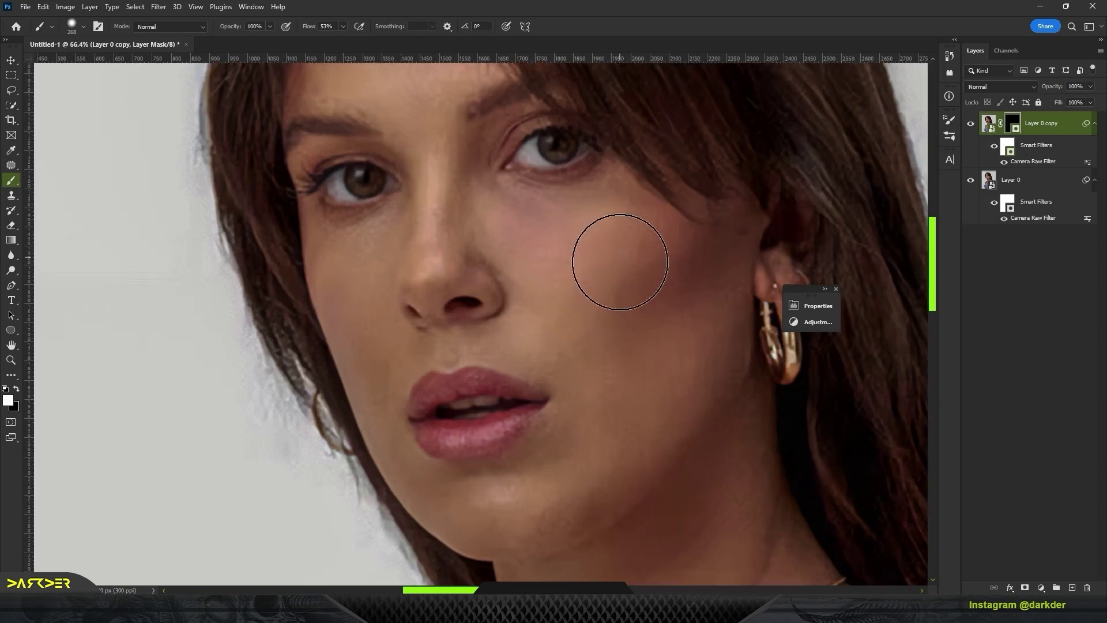
{"action": "key", "text": "bracketleft"}
{"action": "key", "text": "bracketleft"}
{"action": "key", "text": "bracketleft"}
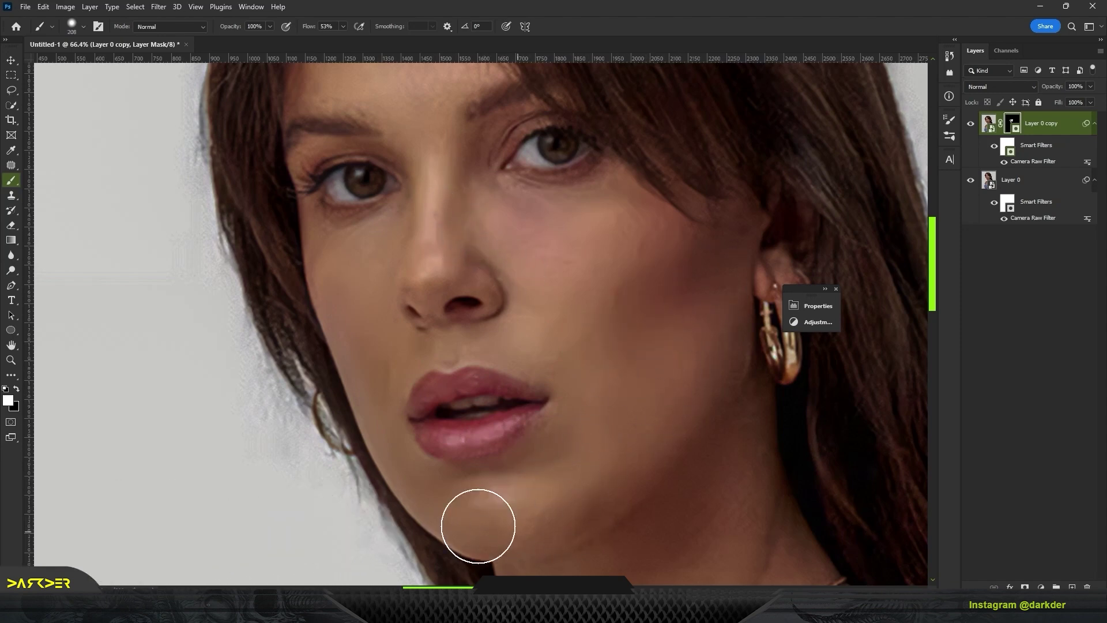
{"action": "scroll", "coordinate": [544, 391], "scroll_direction": "up", "scroll_amount": 5}
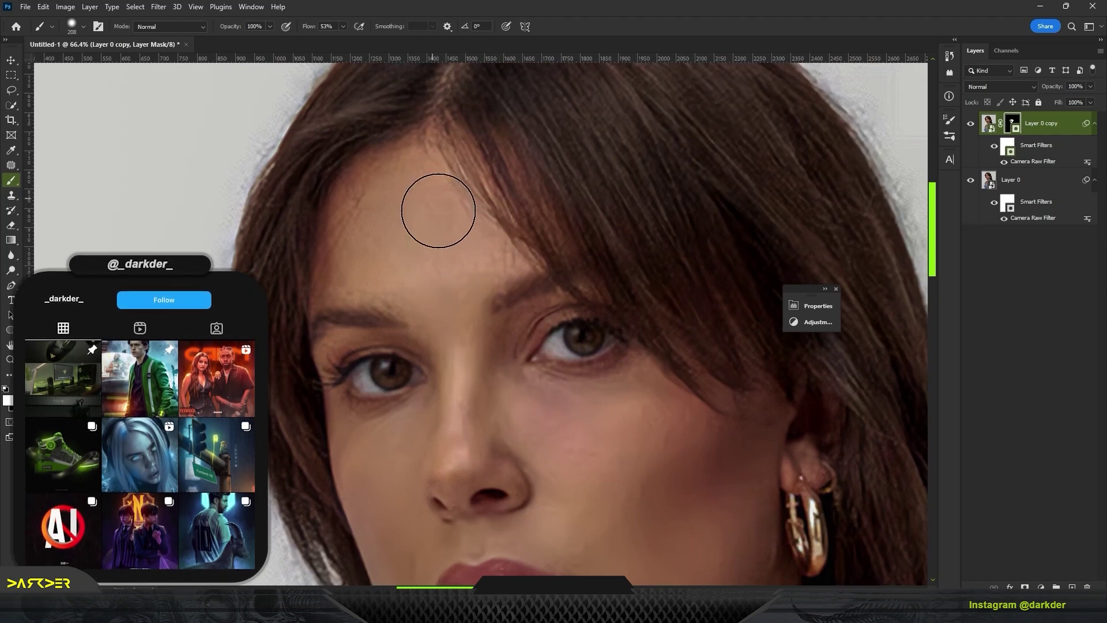
{"action": "scroll", "coordinate": [480, 284], "scroll_direction": "down", "scroll_amount": 3}
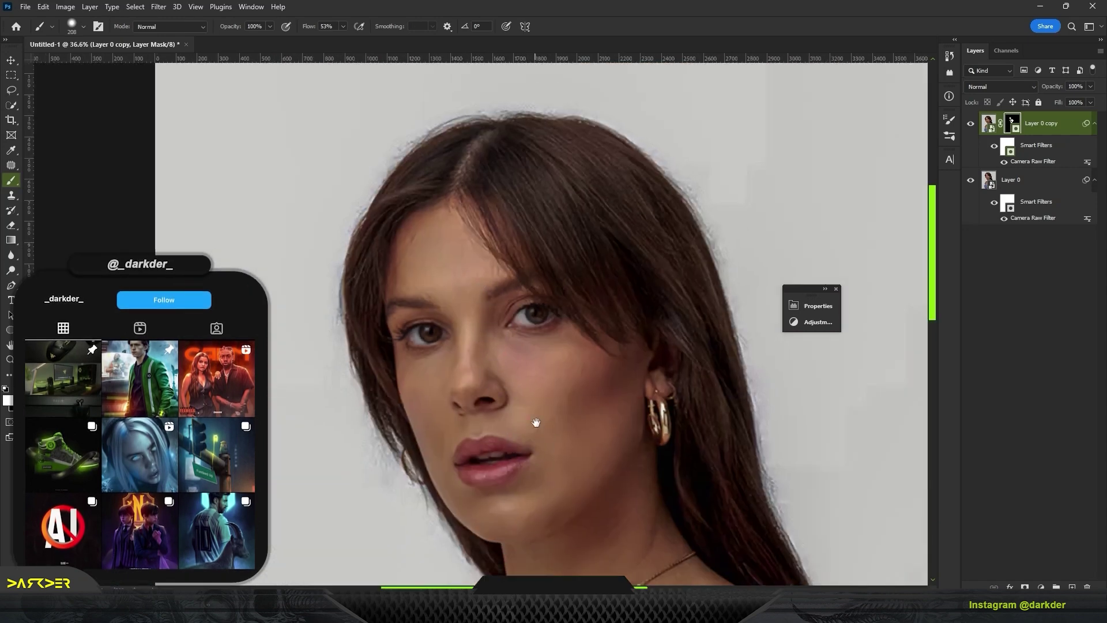
{"action": "scroll", "coordinate": [484, 346], "scroll_direction": "down", "scroll_amount": 5}
{"action": "scroll", "coordinate": [537, 312], "scroll_direction": "down", "scroll_amount": 3}
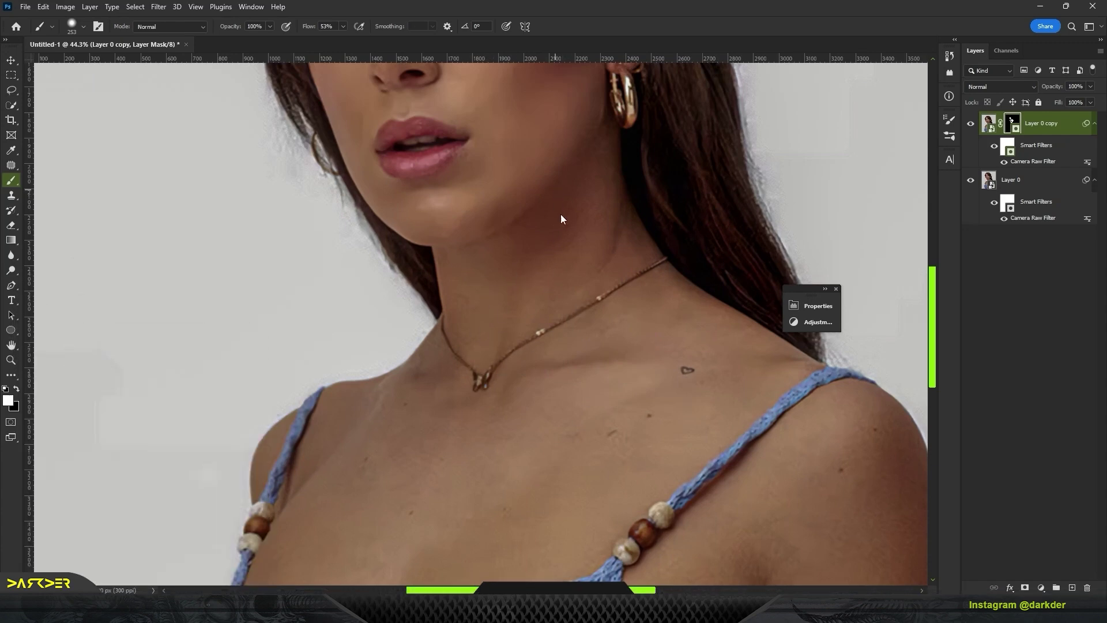
{"action": "scroll", "coordinate": [577, 346], "scroll_direction": "down", "scroll_amount": 5}
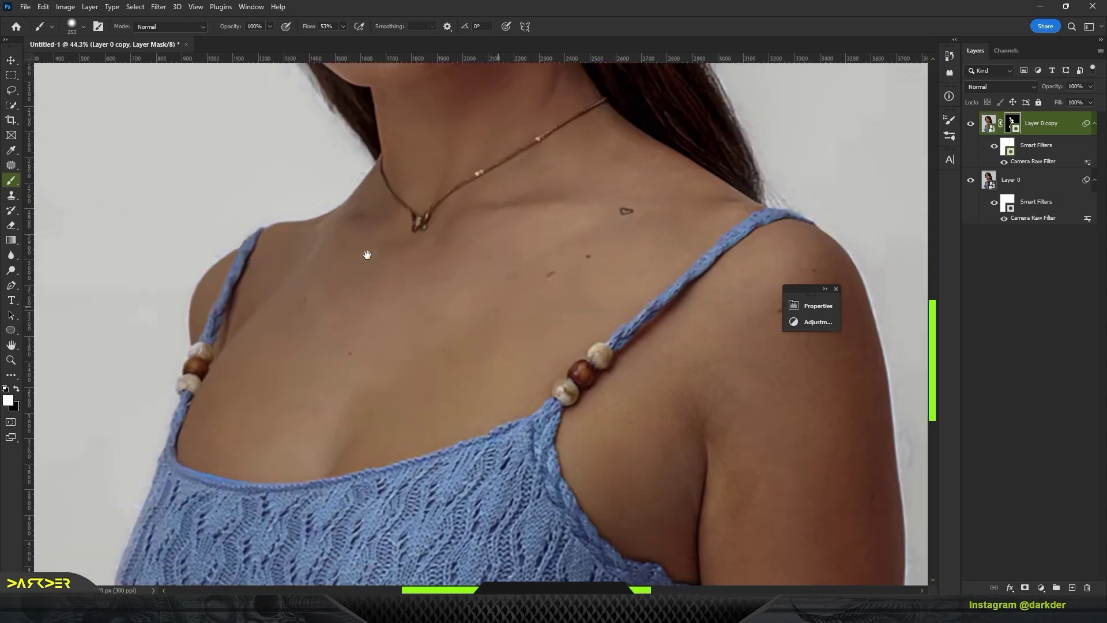
{"action": "left_click_drag", "start_coordinate": [657, 337], "coordinate": [364, 233]}
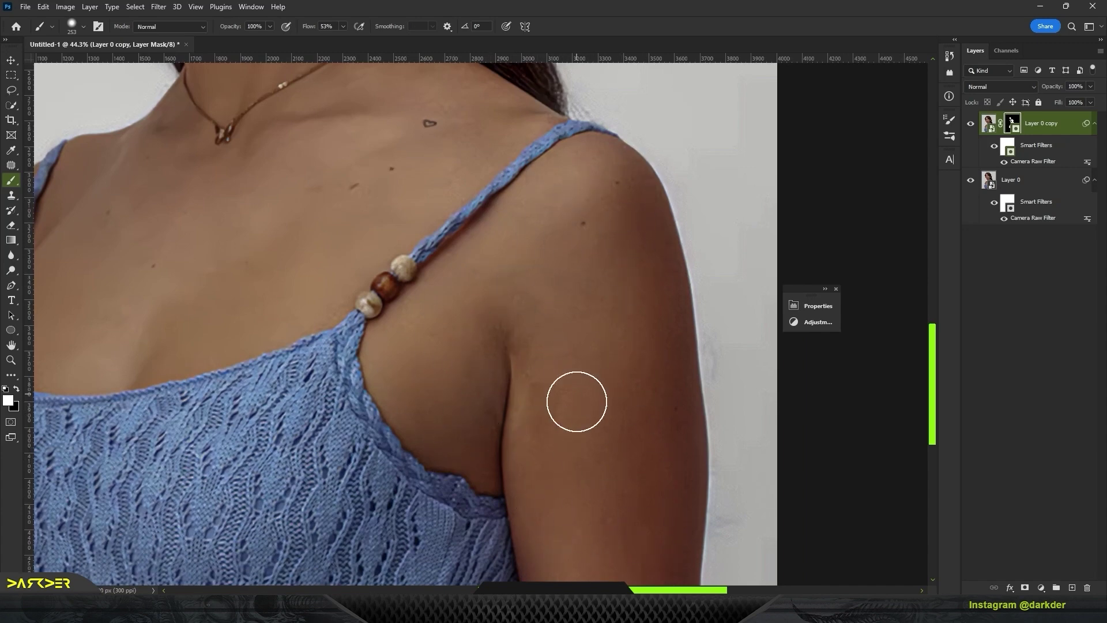
{"action": "scroll", "coordinate": [557, 420], "scroll_direction": "down", "scroll_amount": 3}
{"action": "scroll", "coordinate": [519, 381], "scroll_direction": "down", "scroll_amount": 3}
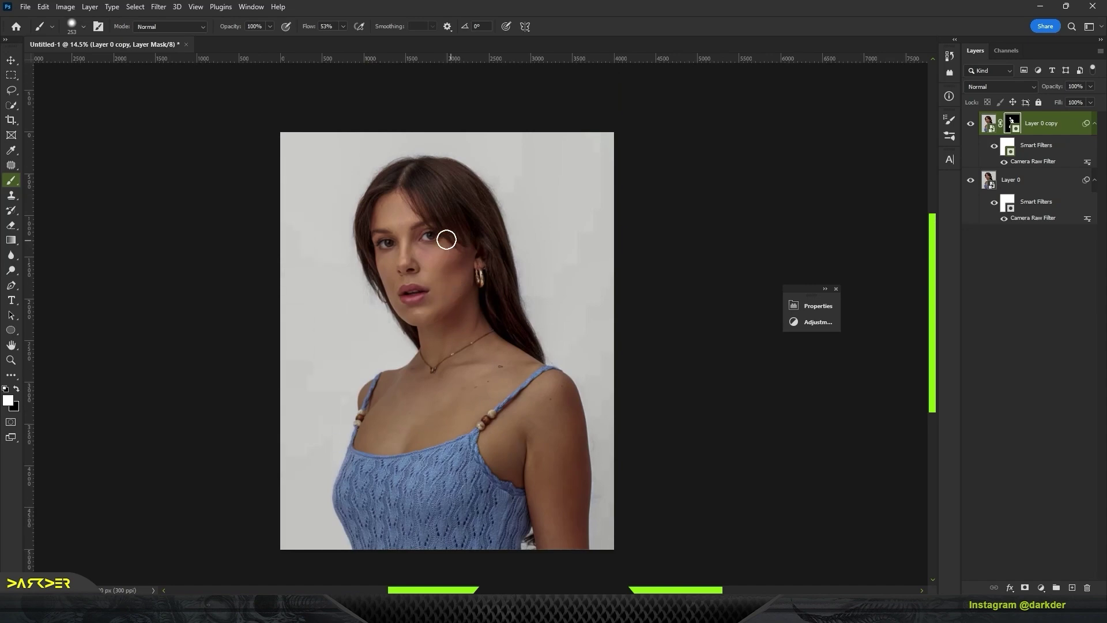
{"action": "scroll", "coordinate": [450, 239], "scroll_direction": "up", "scroll_amount": 4}
{"action": "scroll", "coordinate": [414, 229], "scroll_direction": "up", "scroll_amount": 3}
{"action": "scroll", "coordinate": [450, 199], "scroll_direction": "up", "scroll_amount": 2}
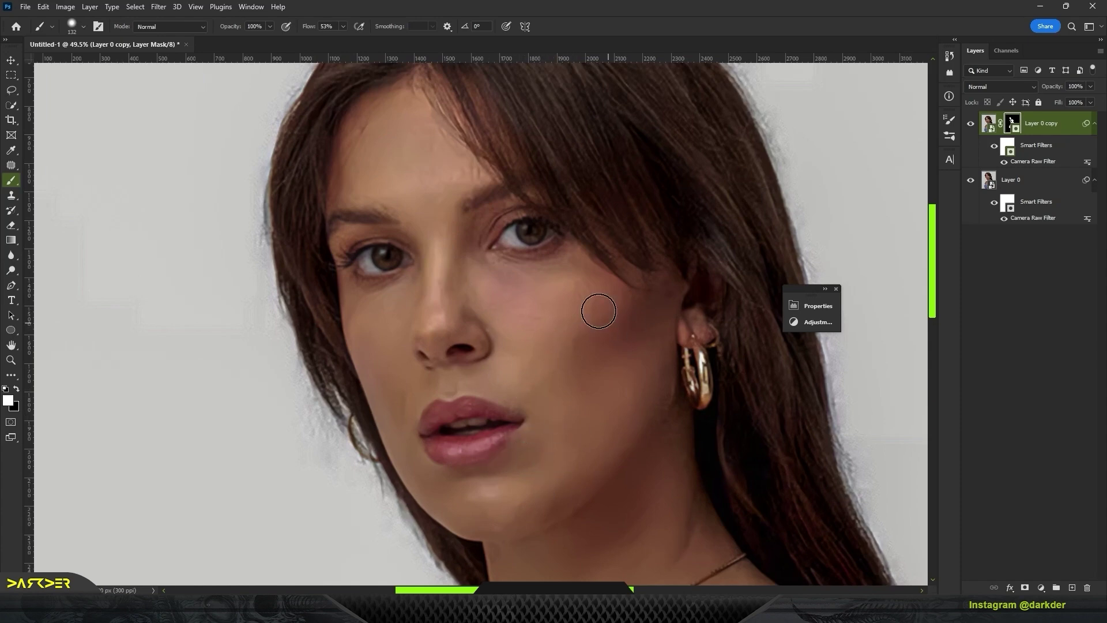
{"action": "scroll", "coordinate": [513, 218], "scroll_direction": "up", "scroll_amount": 4}
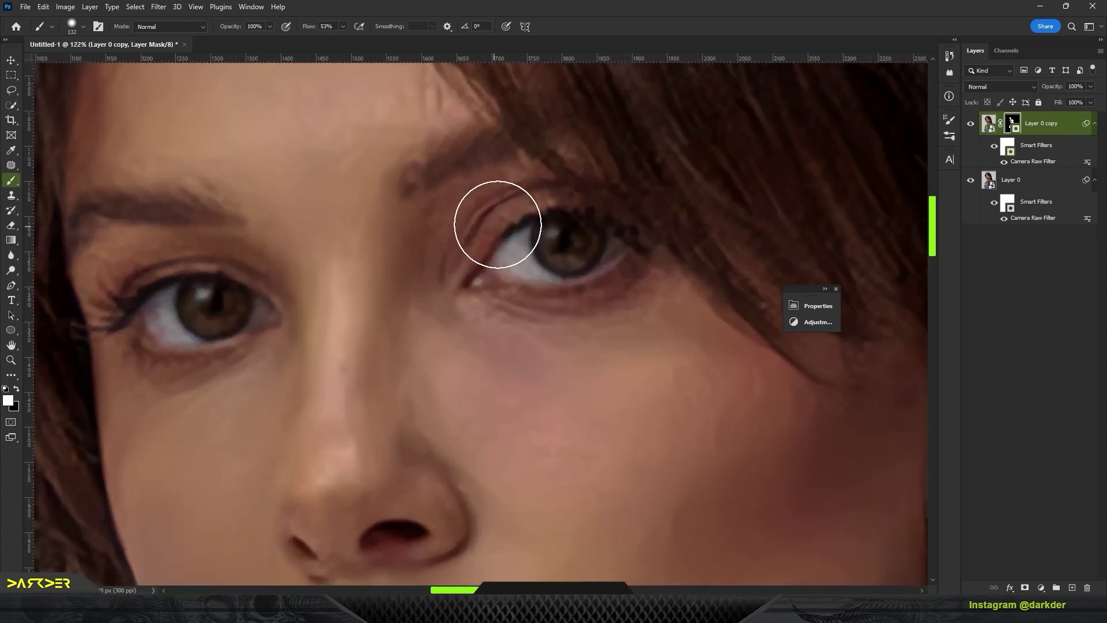
{"action": "left_click_drag", "start_coordinate": [424, 250], "coordinate": [470, 223]}
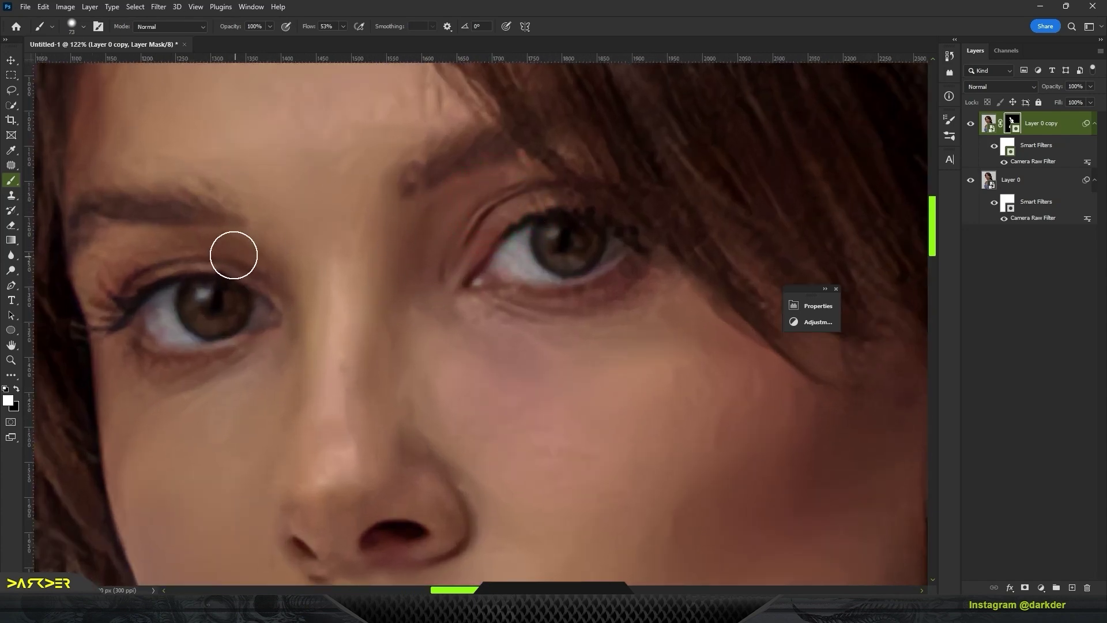
{"action": "scroll", "coordinate": [215, 384], "scroll_direction": "down", "scroll_amount": 4}
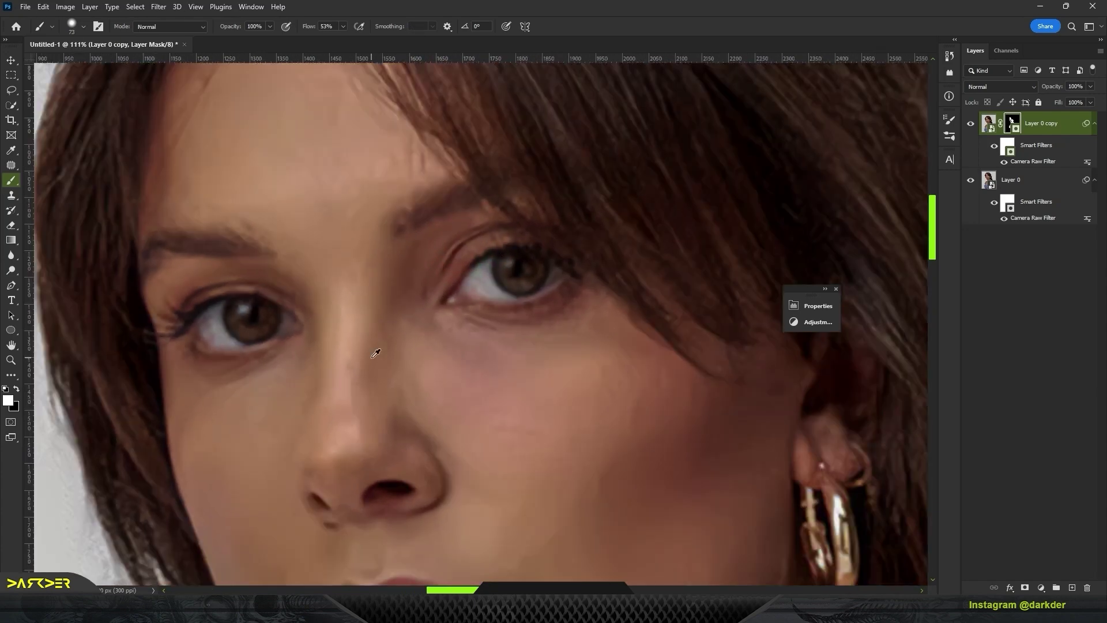
{"action": "scroll", "coordinate": [346, 364], "scroll_direction": "down", "scroll_amount": 4}
{"action": "scroll", "coordinate": [406, 364], "scroll_direction": "up", "scroll_amount": 2}
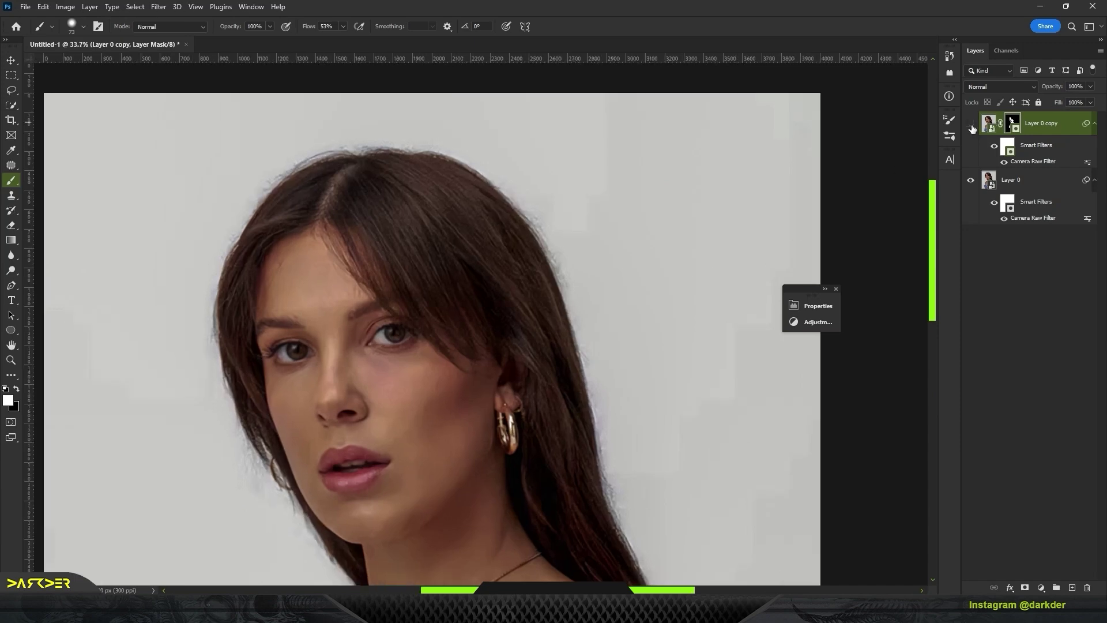
{"action": "scroll", "coordinate": [575, 333], "scroll_direction": "up", "scroll_amount": 4}
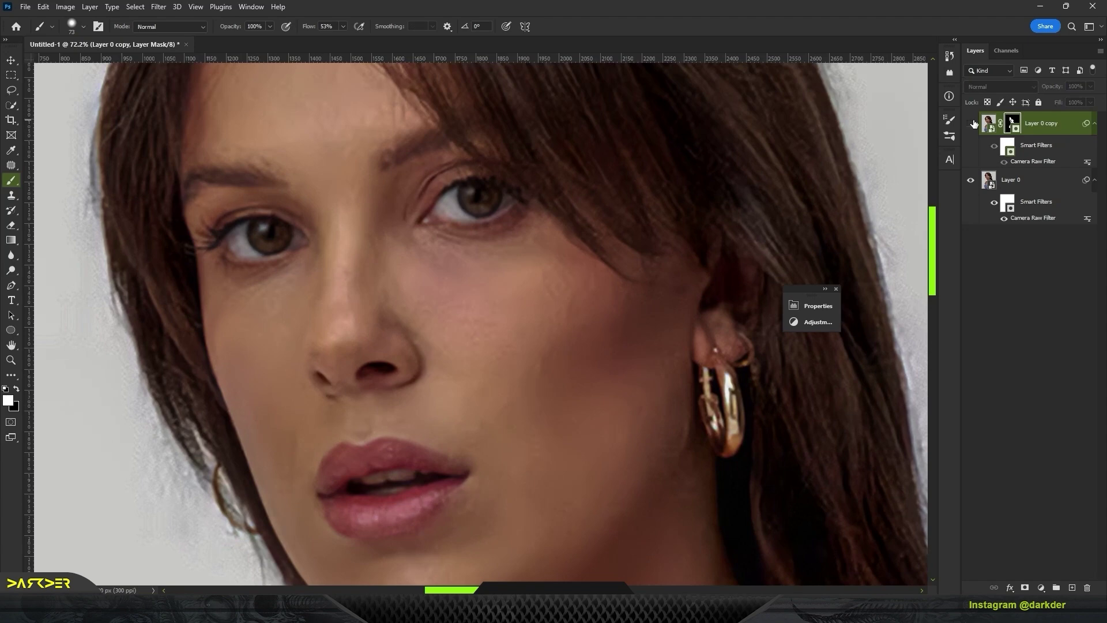
{"action": "scroll", "coordinate": [634, 262], "scroll_direction": "down", "scroll_amount": 5}
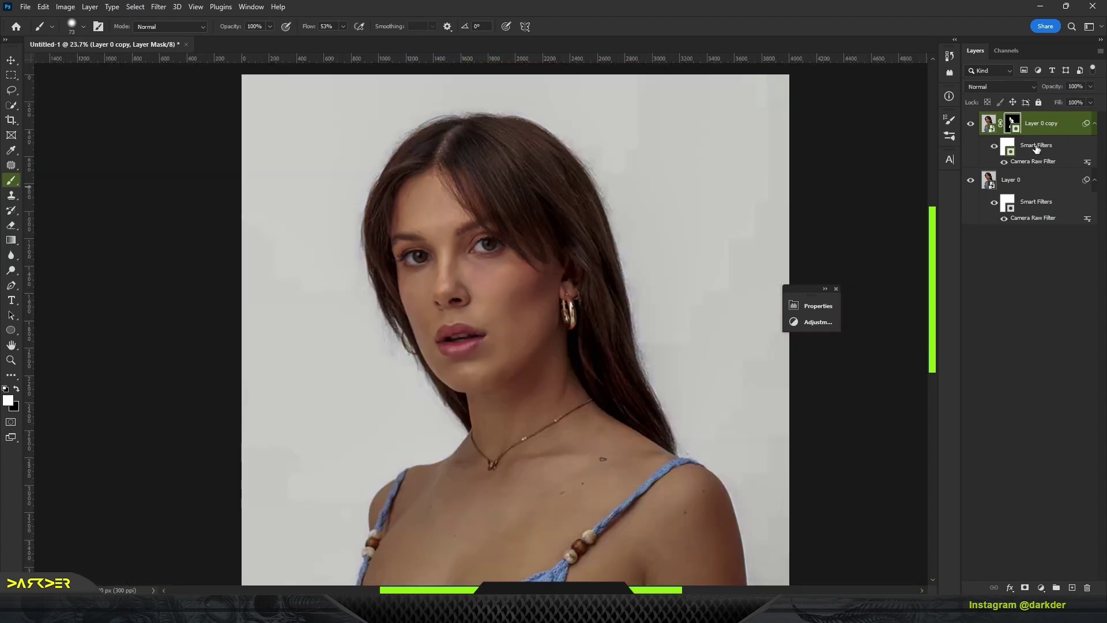
Add a Curves layer with the white point moved left and the black point moved right.
{"action": "left_click", "coordinate": [1044, 586]}
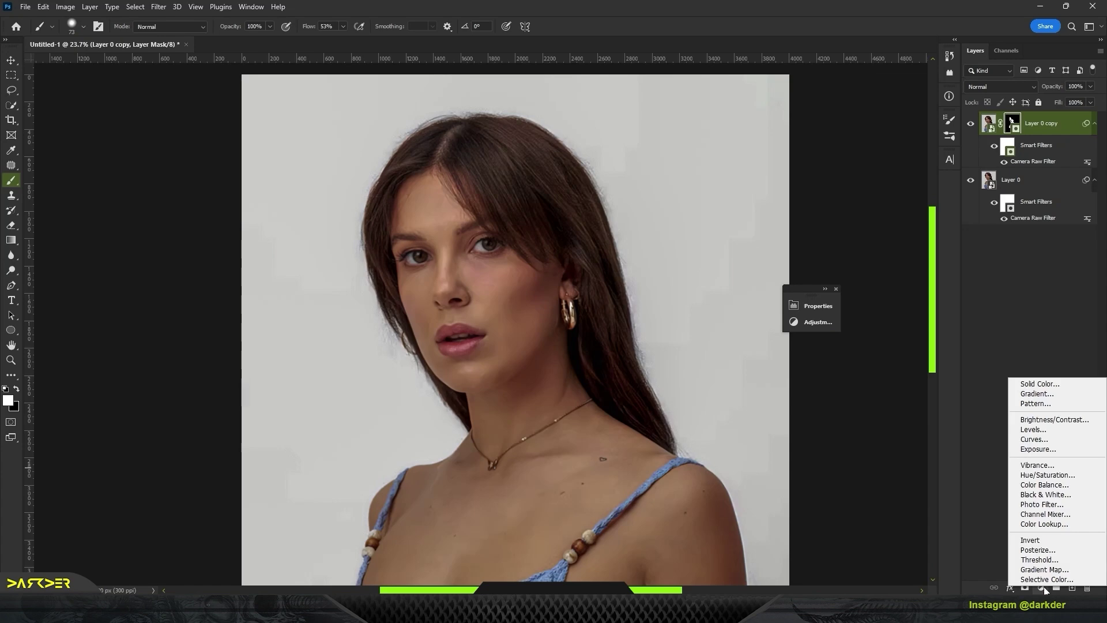
{"action": "left_click", "coordinate": [1042, 439]}
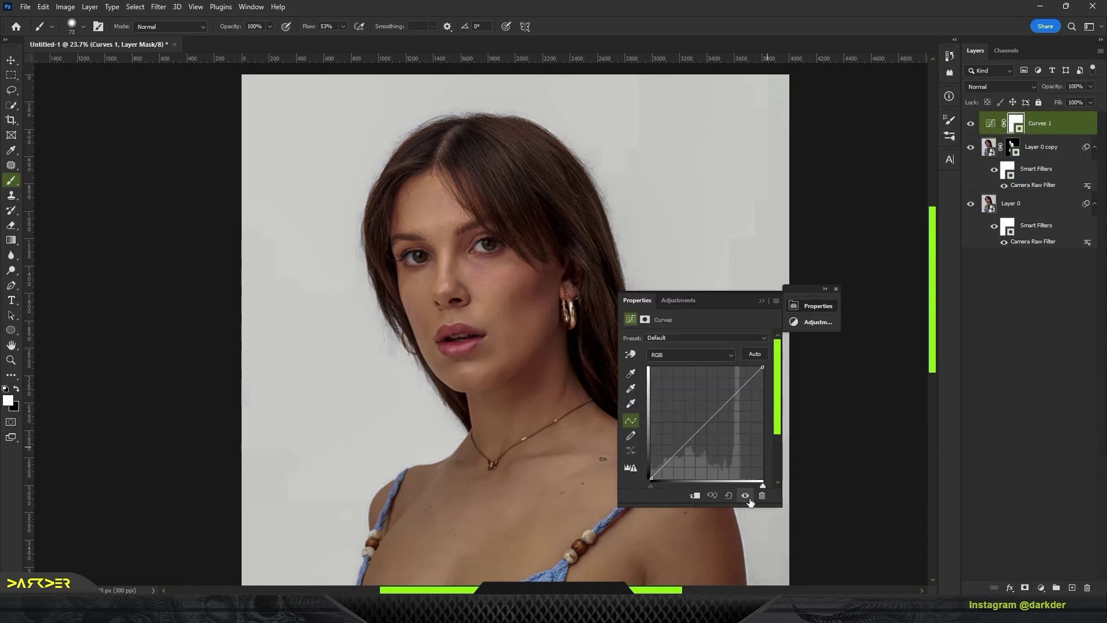
{"action": "left_click_drag", "start_coordinate": [760, 483], "coordinate": [725, 483]}
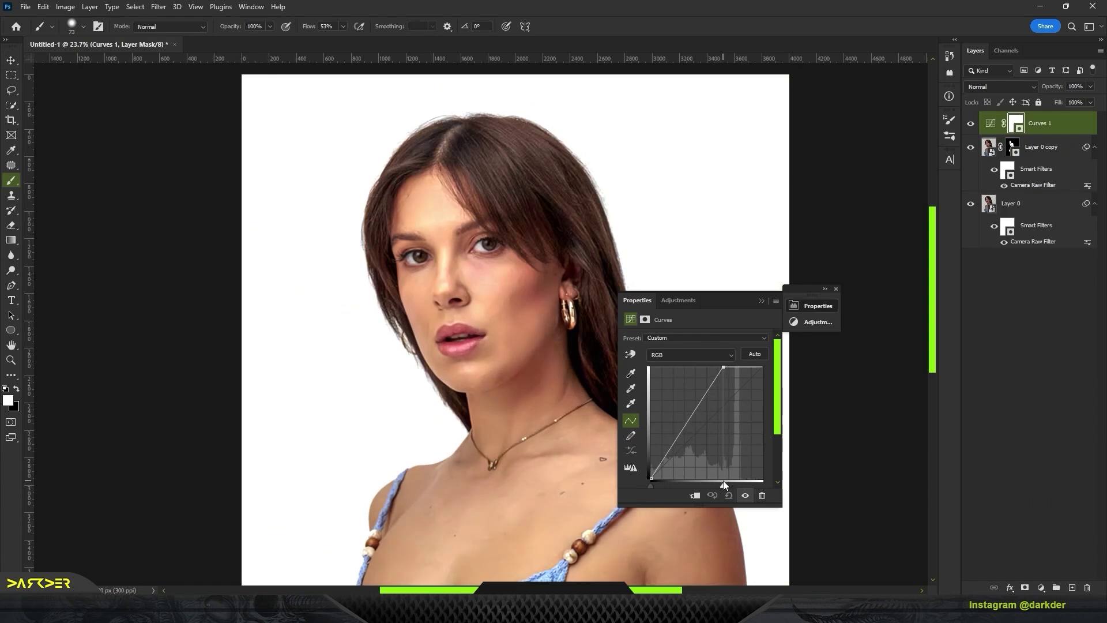
{"action": "left_click_drag", "start_coordinate": [649, 483], "coordinate": [667, 484]}
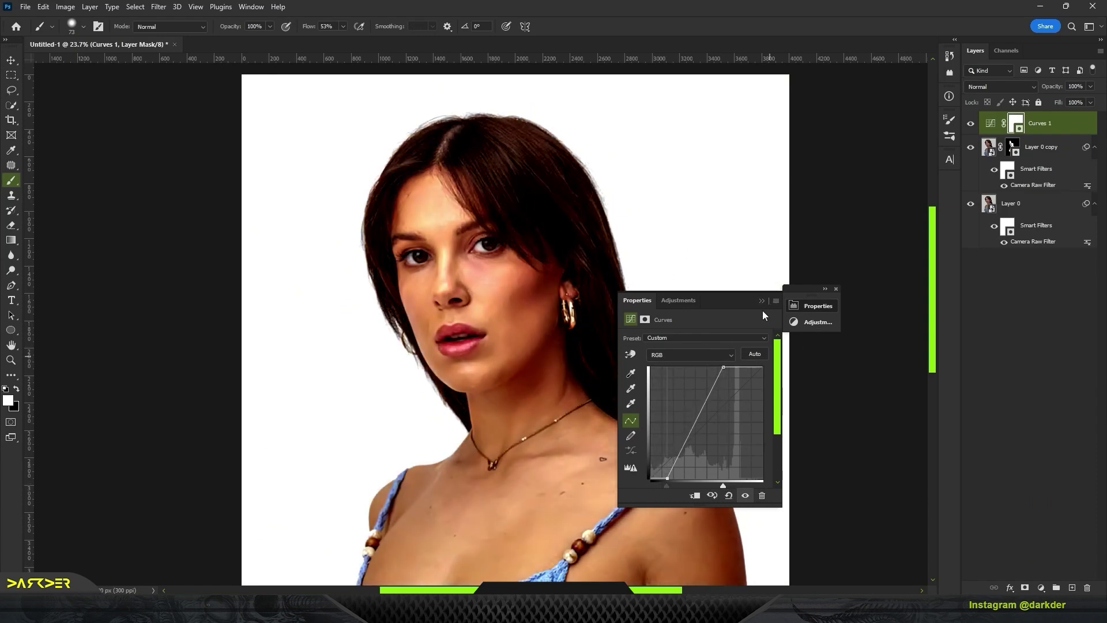
{"action": "left_click", "coordinate": [761, 300]}
Set Curves 1 Blend If to affect only brighter underlying tones, with a feathered transition.
{"action": "right_click", "coordinate": [1069, 126]}
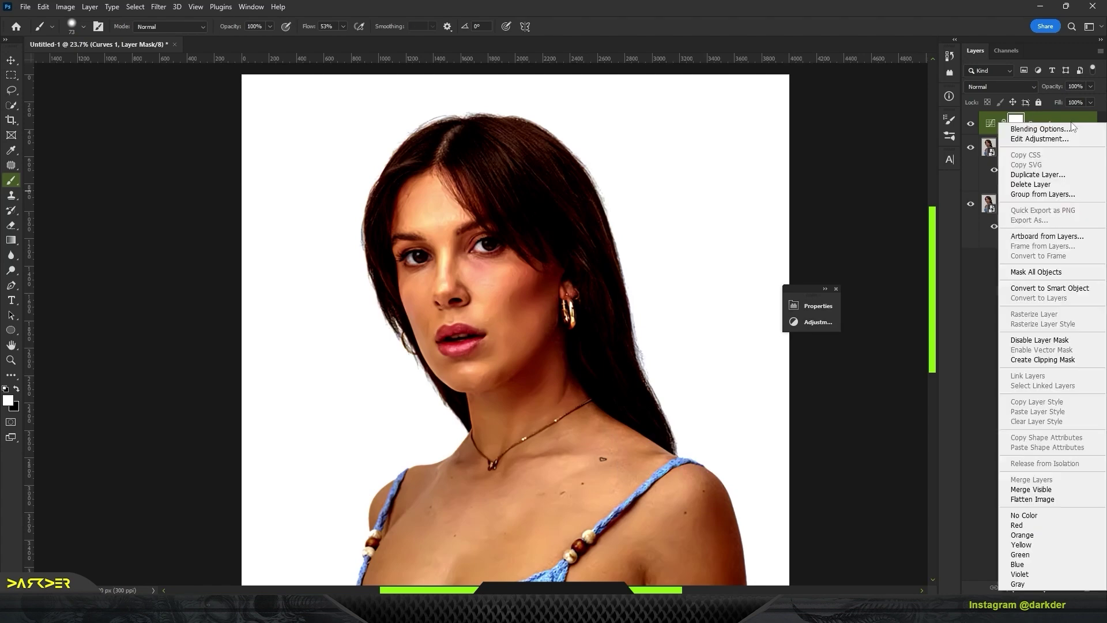
{"action": "left_click", "coordinate": [1047, 129]}
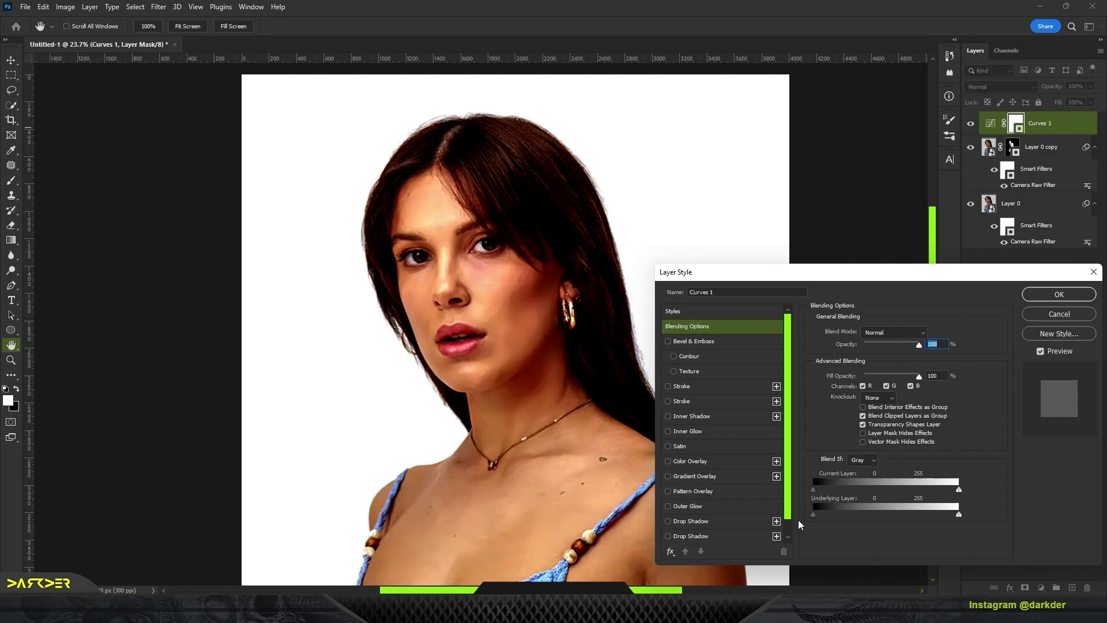
{"action": "left_click_drag", "start_coordinate": [817, 516], "coordinate": [886, 524]}
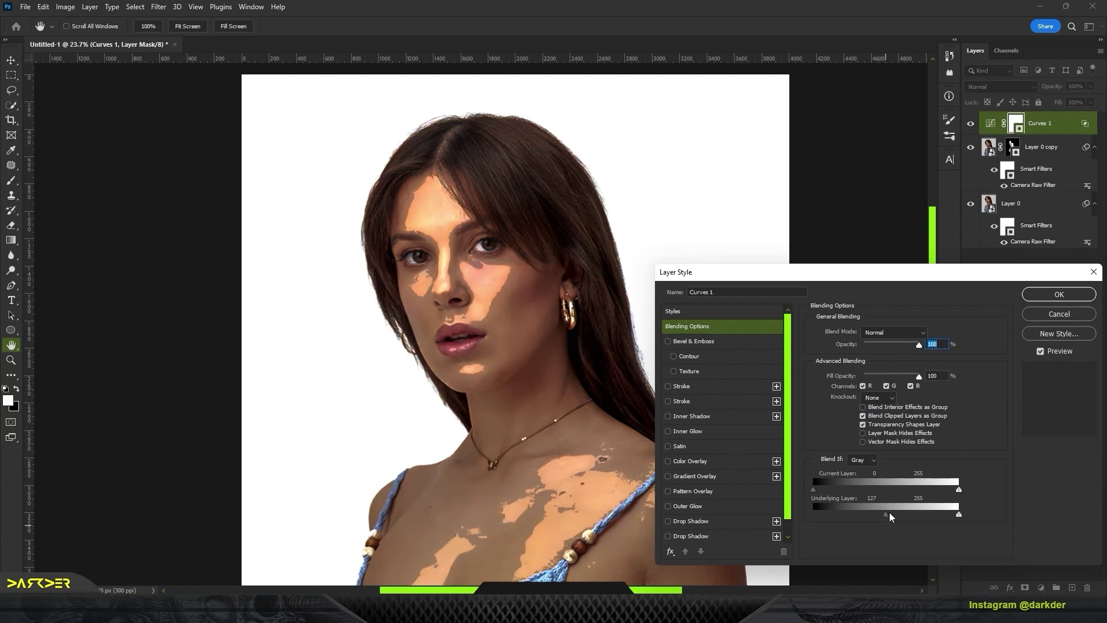
{"action": "mouse_move", "coordinate": [890, 512]}
{"action": "left_mouse_down"}
{"action": "mouse_move", "coordinate": [904, 511]}
{"action": "mouse_move", "coordinate": [884, 513]}
{"action": "left_mouse_up"}
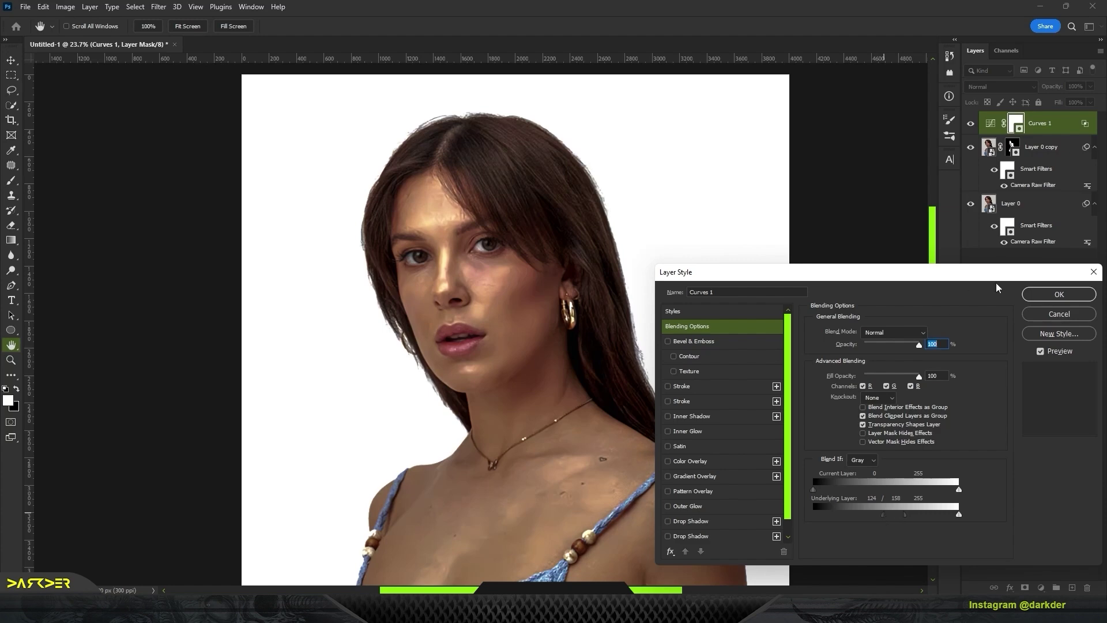
{"action": "left_click", "coordinate": [1059, 295]}
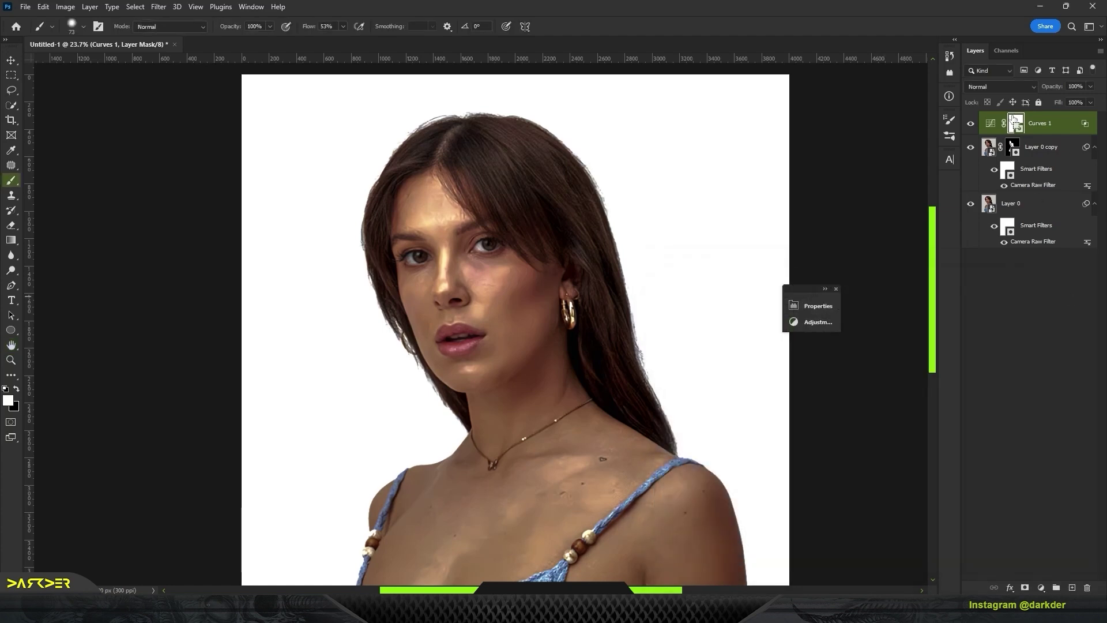
Paint Curves brightening onto the forehead, nose bridge, collarbone and arm highlights.
{"action": "left_click", "coordinate": [1016, 124], "text": "shift"}
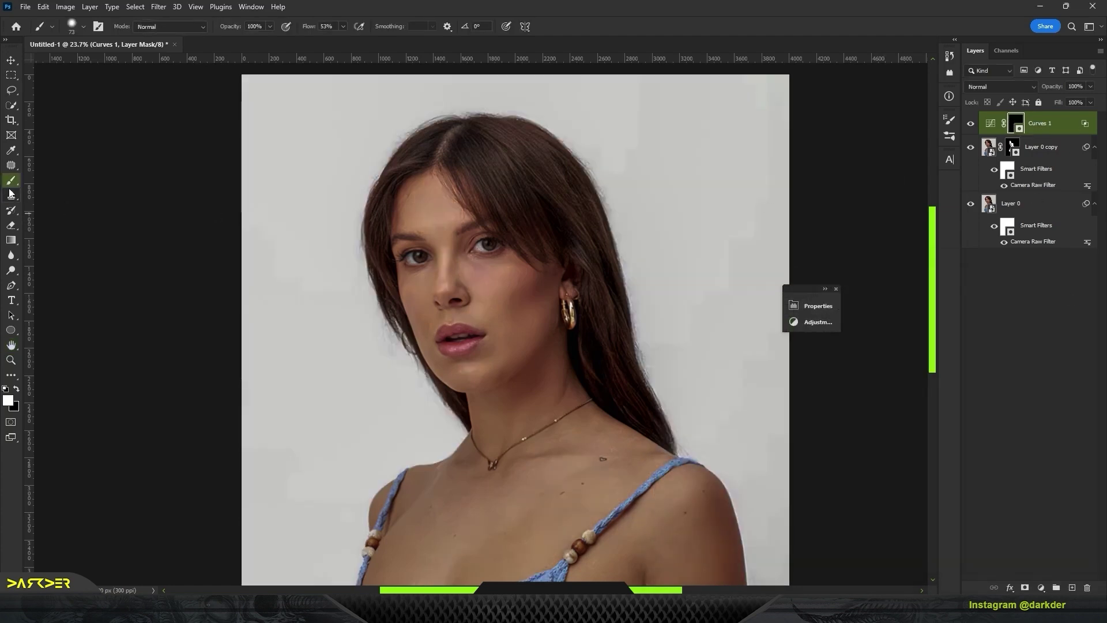
{"action": "scroll", "coordinate": [356, 418], "scroll_direction": "up", "scroll_amount": 2}
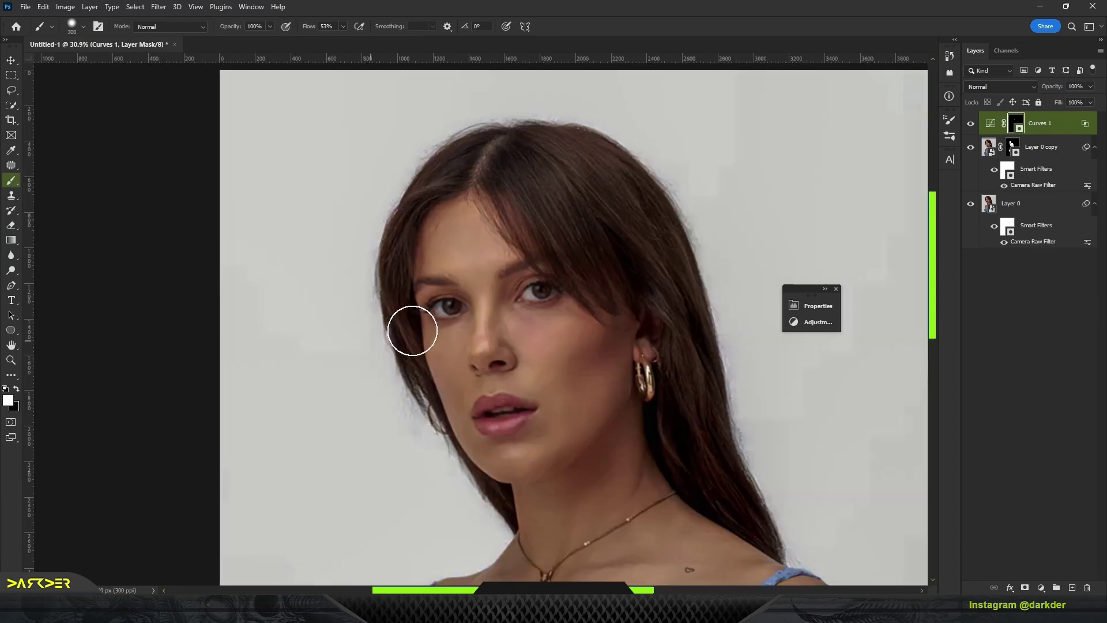
{"action": "scroll", "coordinate": [525, 262], "scroll_direction": "up", "scroll_amount": 3}
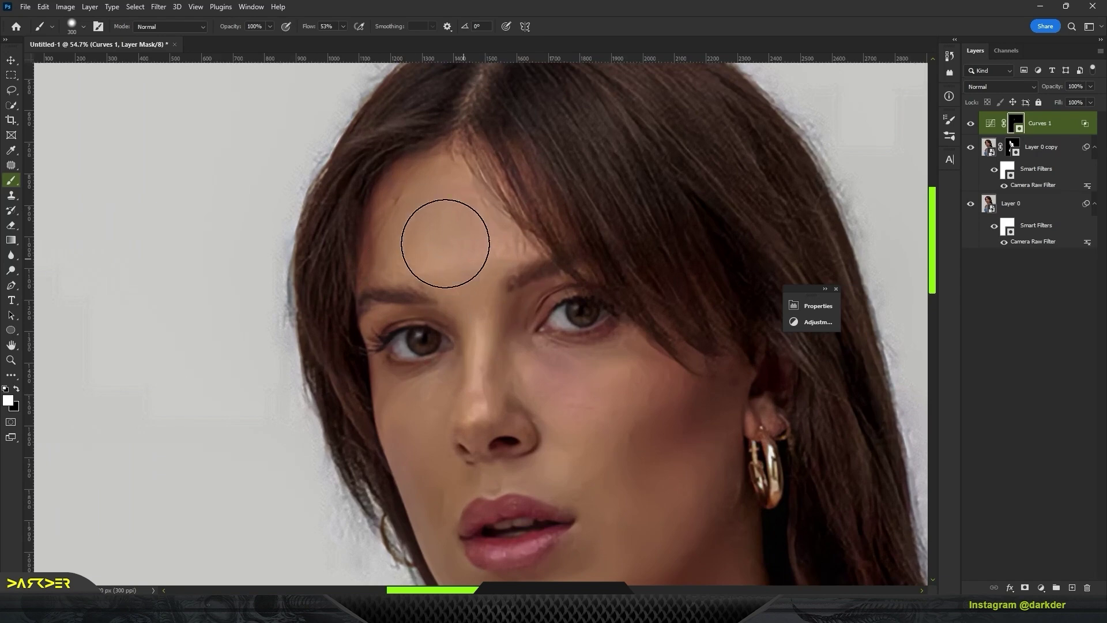
{"action": "mouse_move", "coordinate": [446, 242]}
{"action": "left_mouse_down"}
{"action": "mouse_move", "coordinate": [493, 399]}
{"action": "mouse_move", "coordinate": [453, 252]}
{"action": "left_mouse_up"}
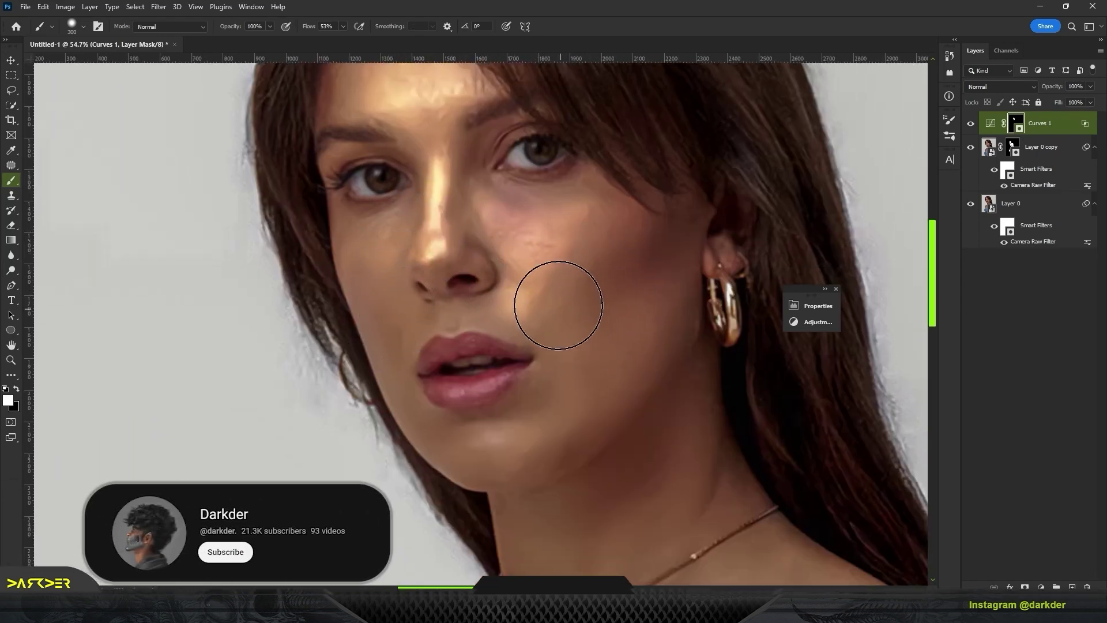
{"action": "left_click_drag", "start_coordinate": [571, 416], "coordinate": [484, 139]}
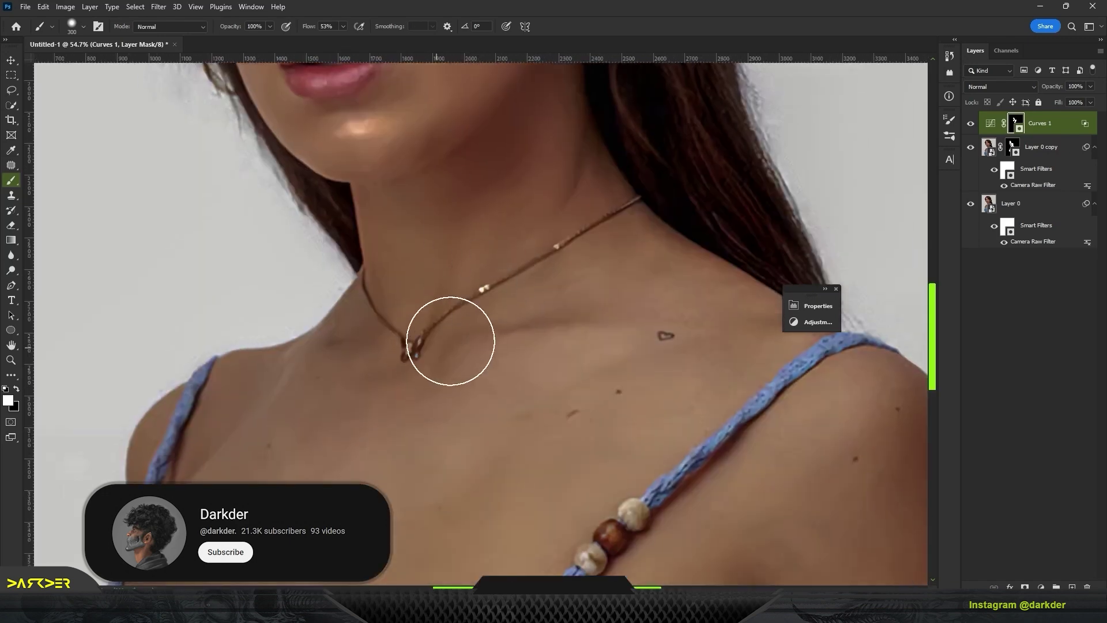
{"action": "scroll", "coordinate": [484, 337], "scroll_direction": "down", "scroll_amount": 2}
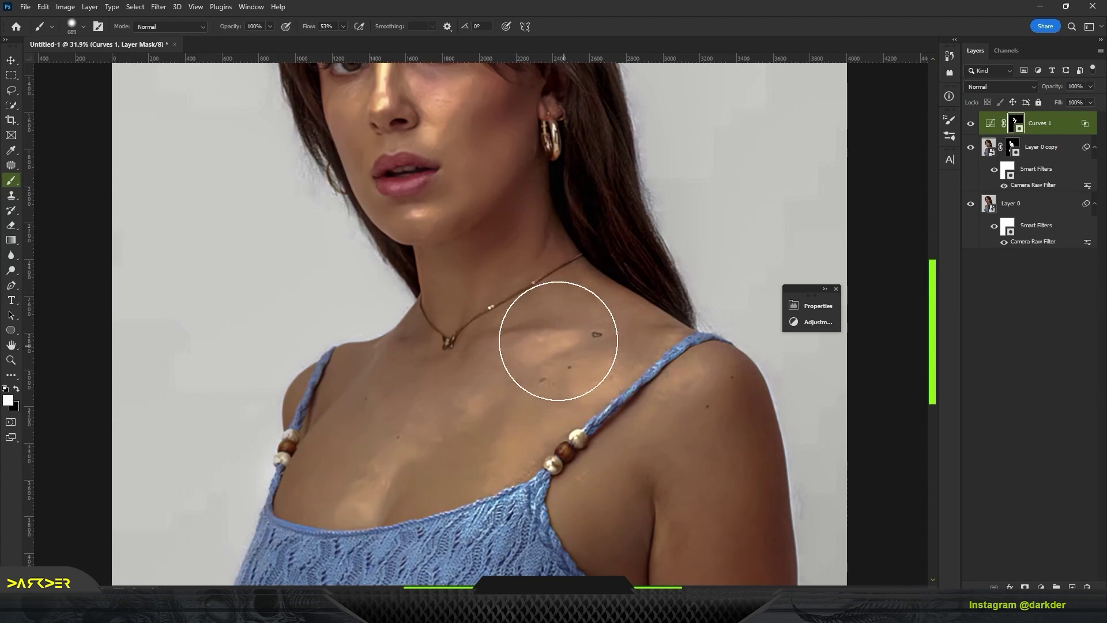
{"action": "left_click_drag", "start_coordinate": [558, 341], "coordinate": [467, 113]}
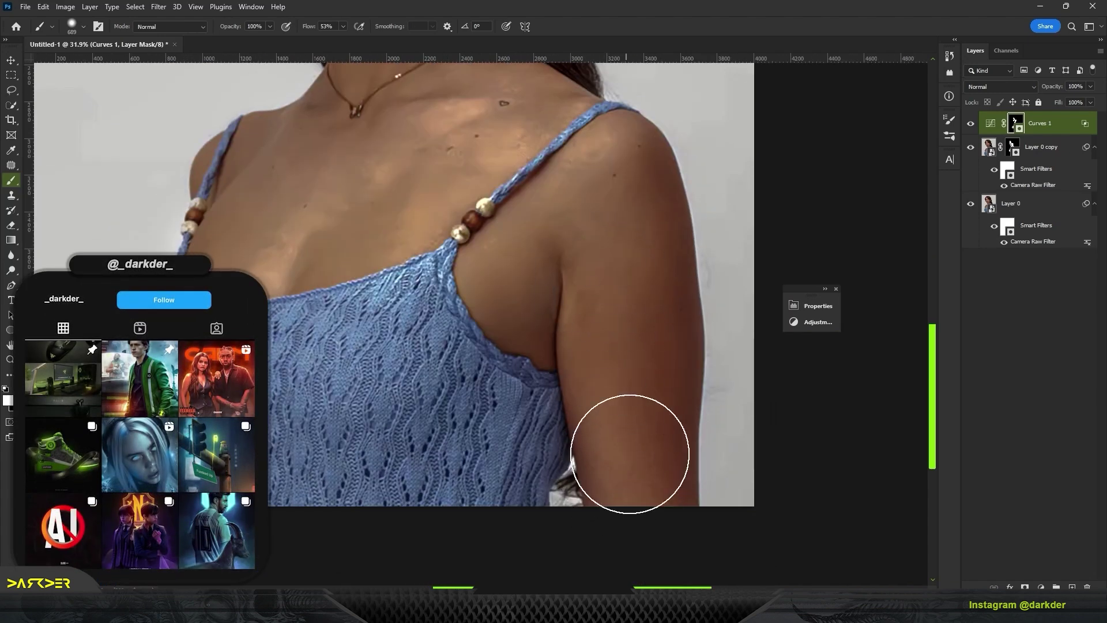
{"action": "scroll", "coordinate": [632, 453], "scroll_direction": "down", "scroll_amount": 3}
{"action": "scroll", "coordinate": [381, 217], "scroll_direction": "up", "scroll_amount": 2}
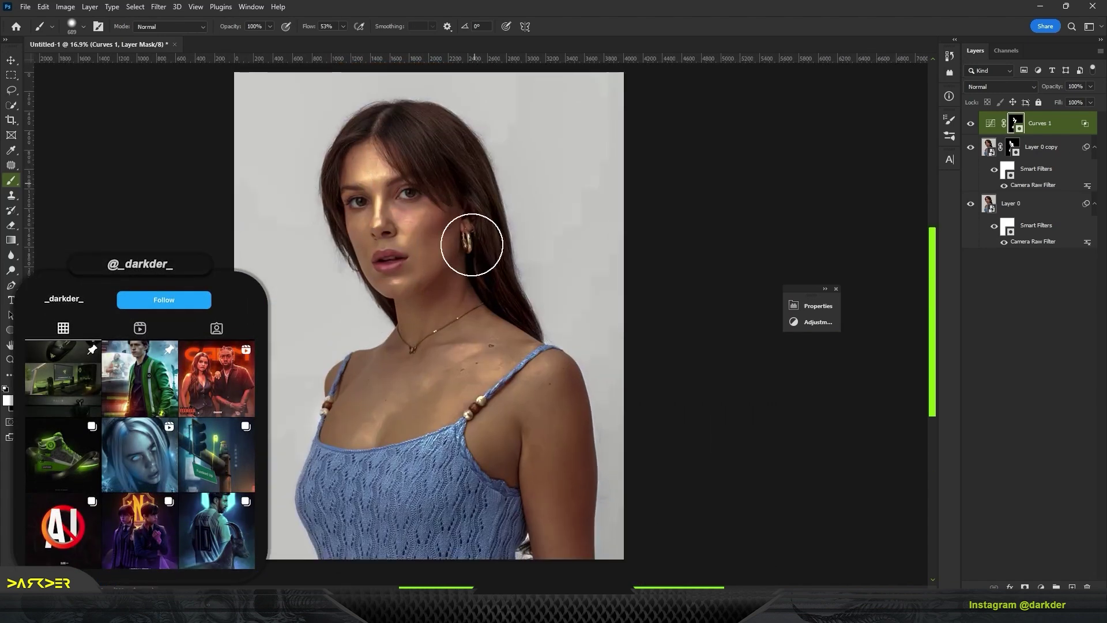
Compare the brightening, then combine the portrait, detail copy and Curves layers into one smart object.
{"action": "left_click", "coordinate": [972, 123]}
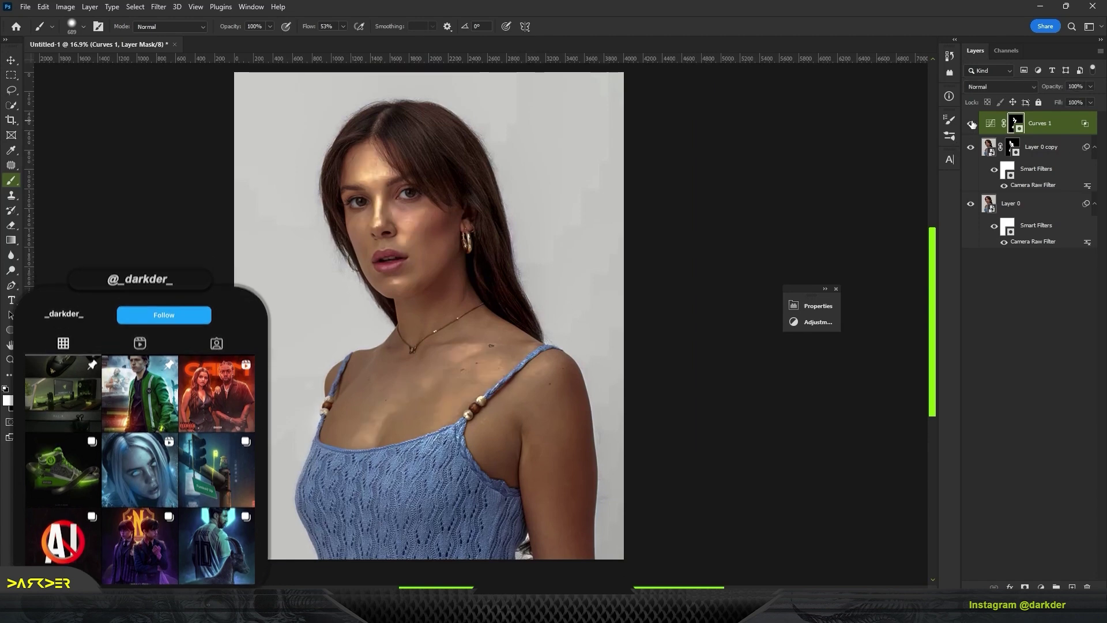
{"action": "left_click", "coordinate": [972, 123]}
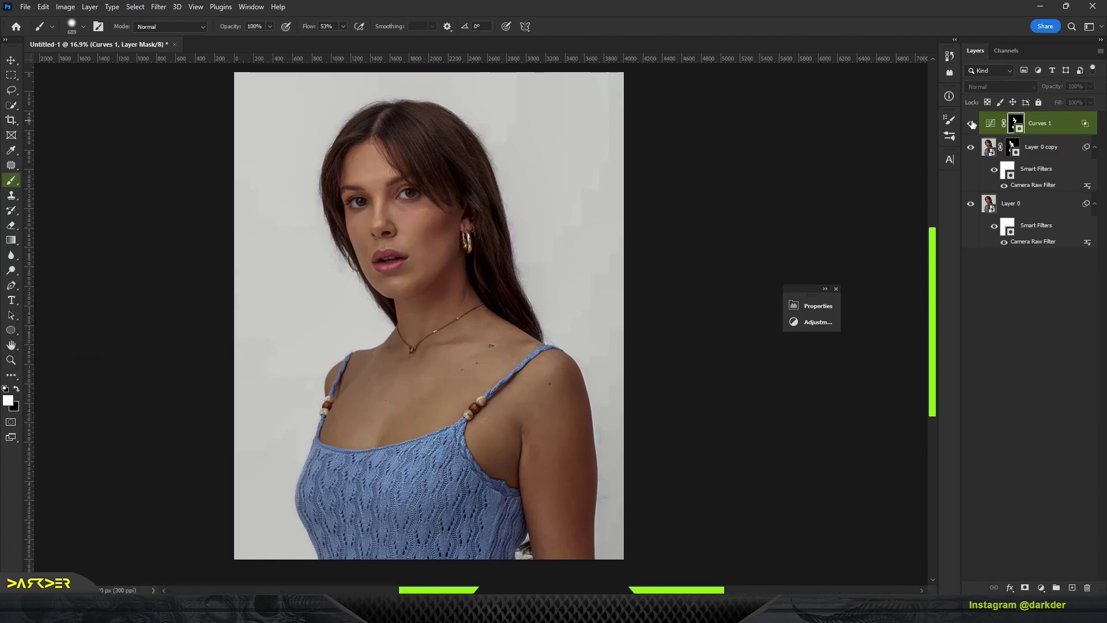
{"action": "left_click", "coordinate": [972, 124]}
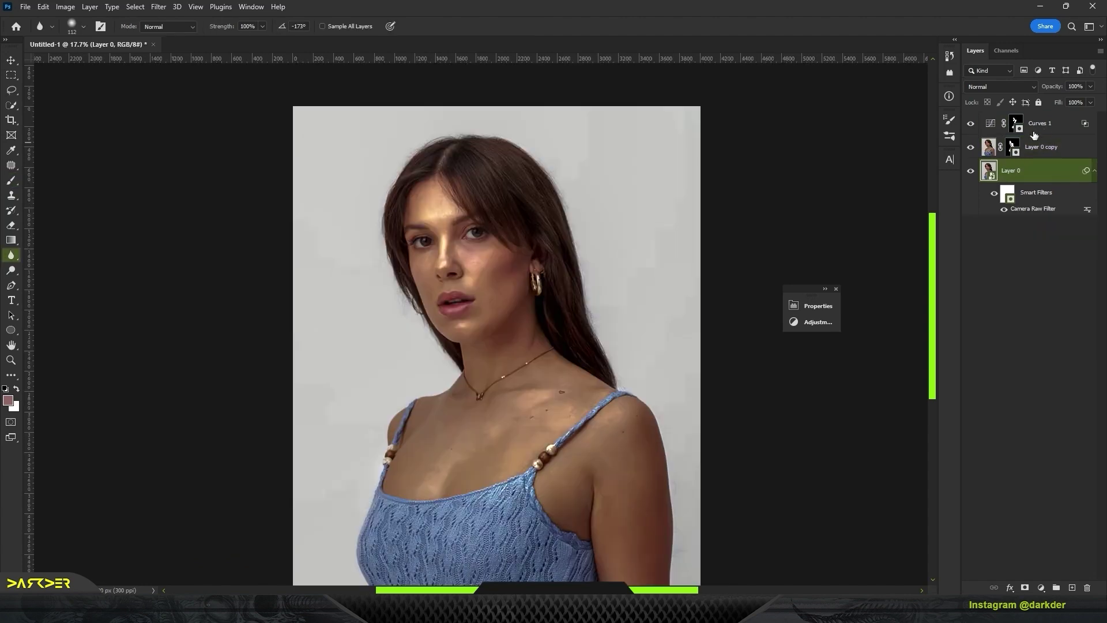
{"action": "left_click", "coordinate": [1061, 171], "text": "shift"}
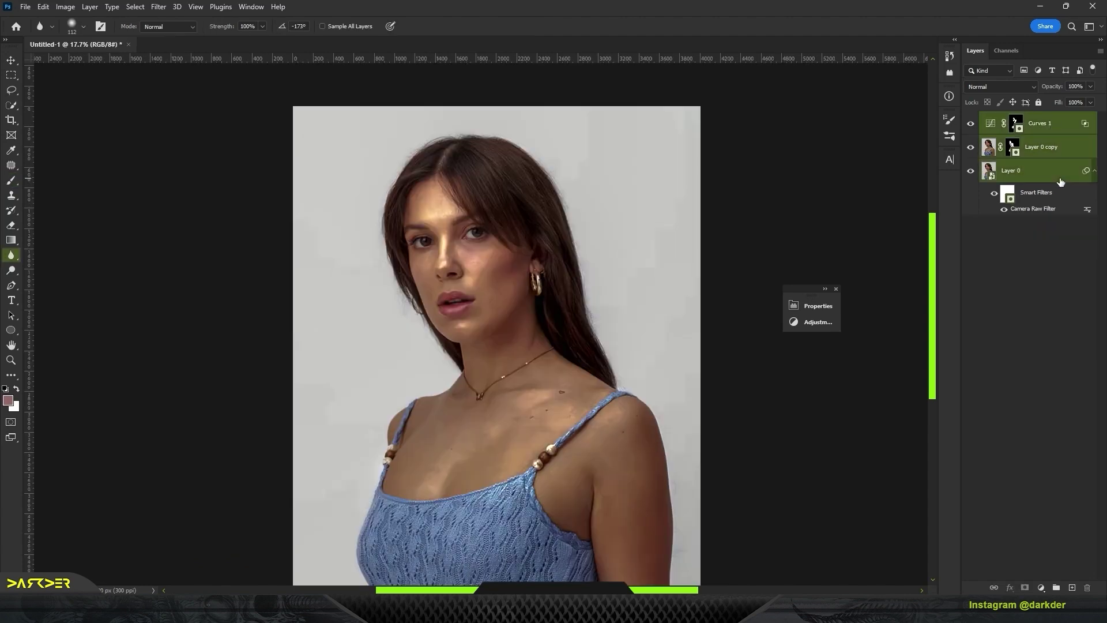
{"action": "right_click", "coordinate": [1061, 180]}
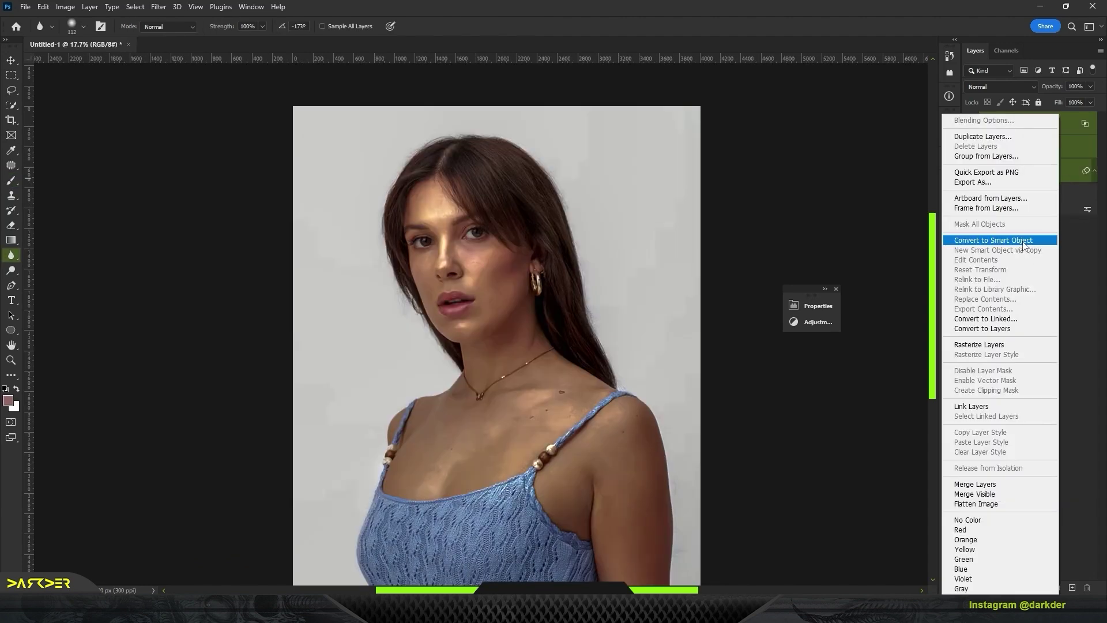
{"action": "left_click", "coordinate": [995, 241]}
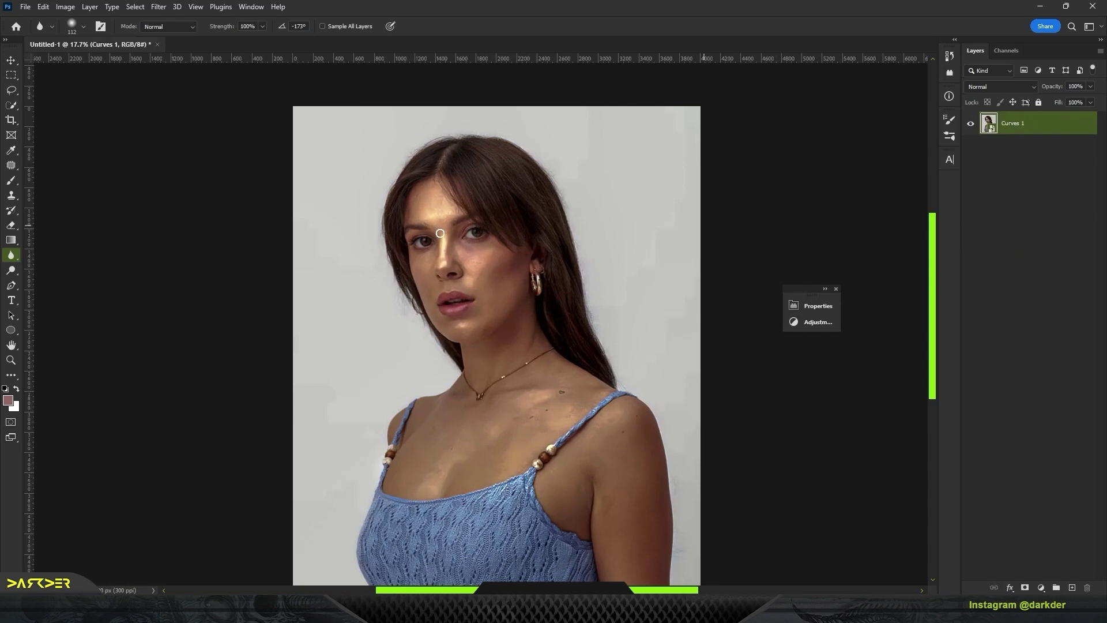
{"action": "right_click", "coordinate": [11, 256]}
{"action": "scroll", "coordinate": [441, 268], "scroll_direction": "up", "scroll_amount": 2}
{"action": "scroll", "coordinate": [437, 234], "scroll_direction": "up", "scroll_amount": 2}
{"action": "scroll", "coordinate": [449, 286], "scroll_direction": "up", "scroll_amount": 2}
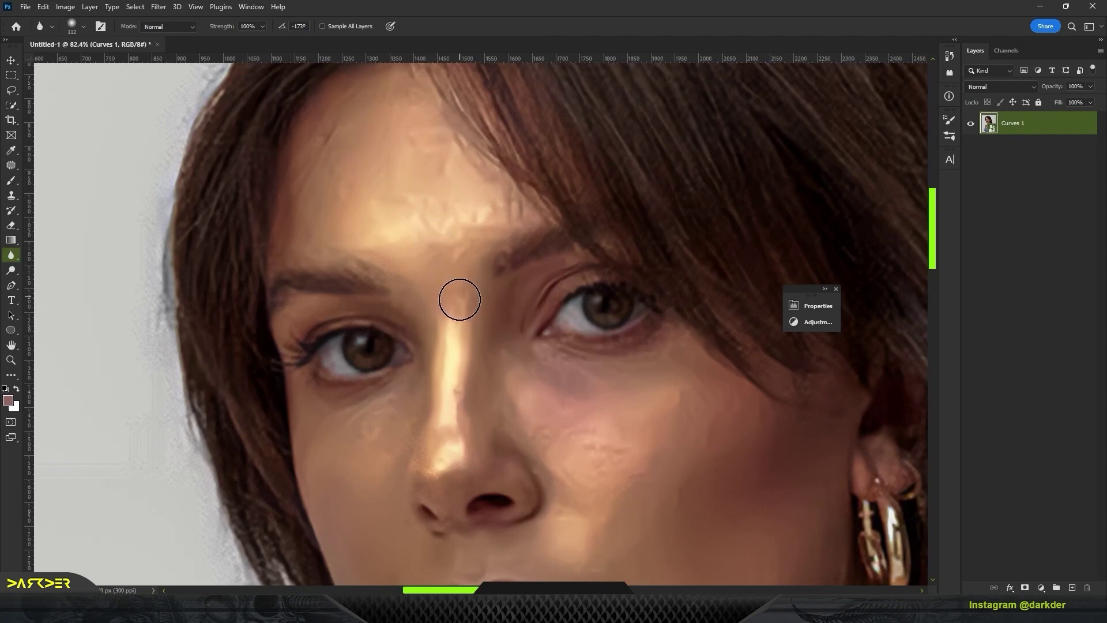
Rasterize the combined portrait layer, then inspect the nose, lips, neck and chest.
{"action": "left_click", "coordinate": [459, 300]}
{"action": "left_click", "coordinate": [476, 228]}
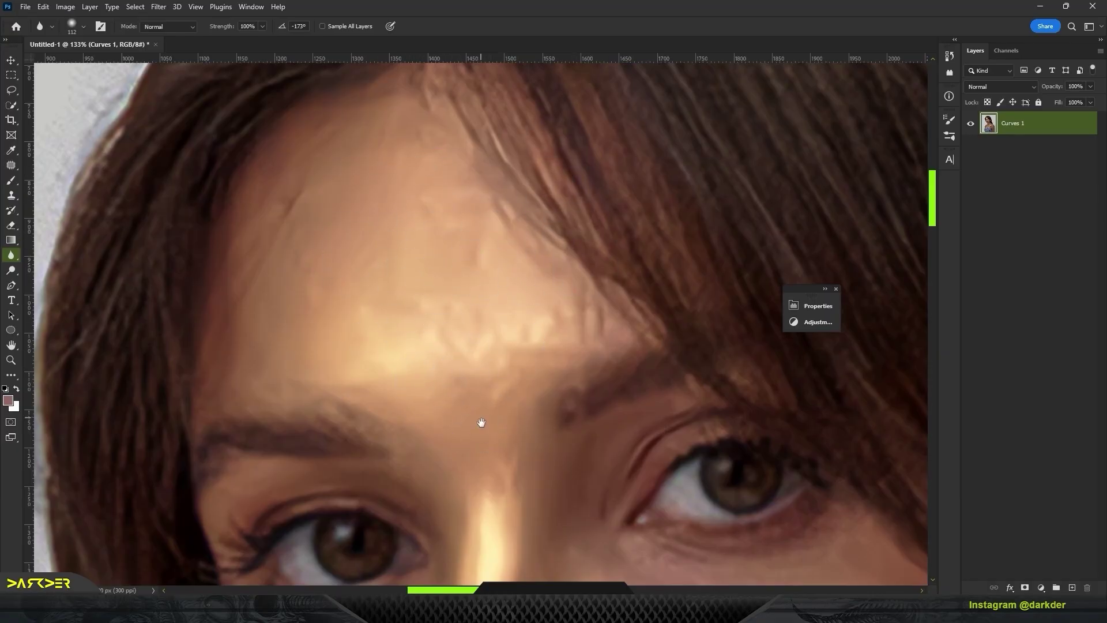
{"action": "left_click_drag", "start_coordinate": [482, 422], "coordinate": [472, 104]}
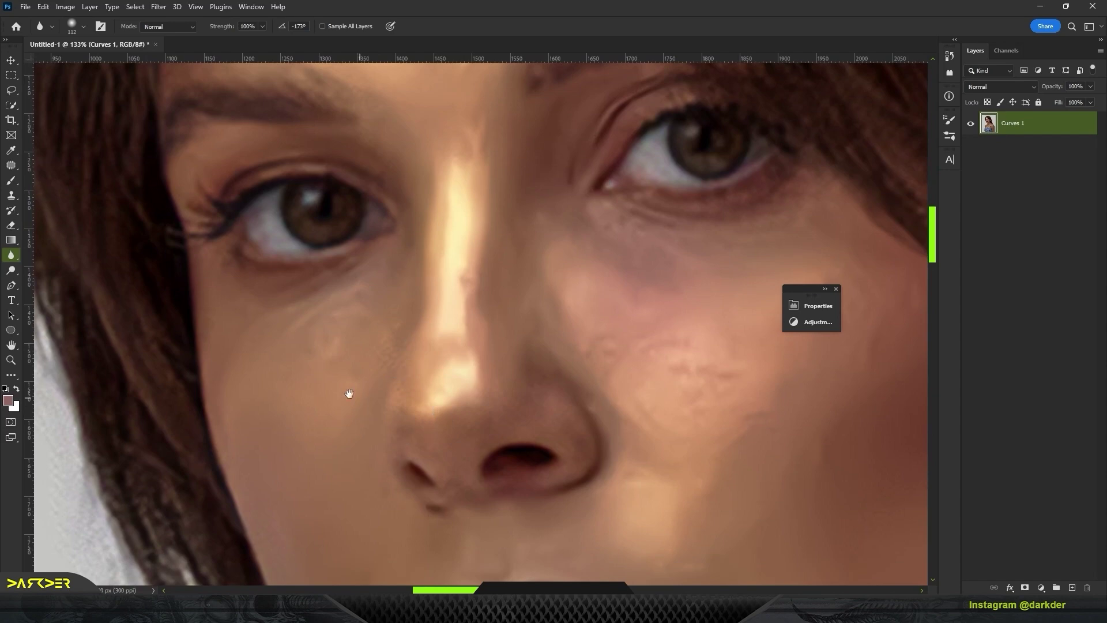
{"action": "left_click_drag", "start_coordinate": [350, 394], "coordinate": [349, 370]}
{"action": "mouse_move", "coordinate": [532, 332]}
{"action": "left_mouse_down"}
{"action": "mouse_move", "coordinate": [502, 260]}
{"action": "mouse_move", "coordinate": [381, 139]}
{"action": "left_mouse_up"}
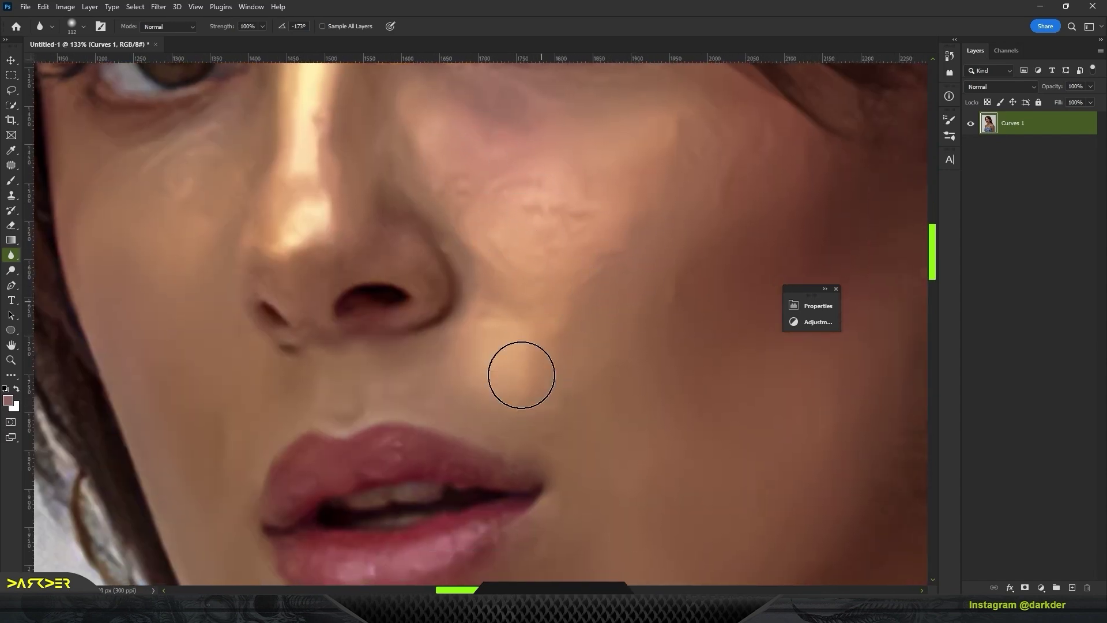
{"action": "scroll", "coordinate": [519, 260], "scroll_direction": "down", "scroll_amount": 3}
{"action": "mouse_move", "coordinate": [519, 389]}
{"action": "left_mouse_down"}
{"action": "mouse_move", "coordinate": [501, 210]}
{"action": "mouse_move", "coordinate": [512, 29]}
{"action": "left_mouse_up"}
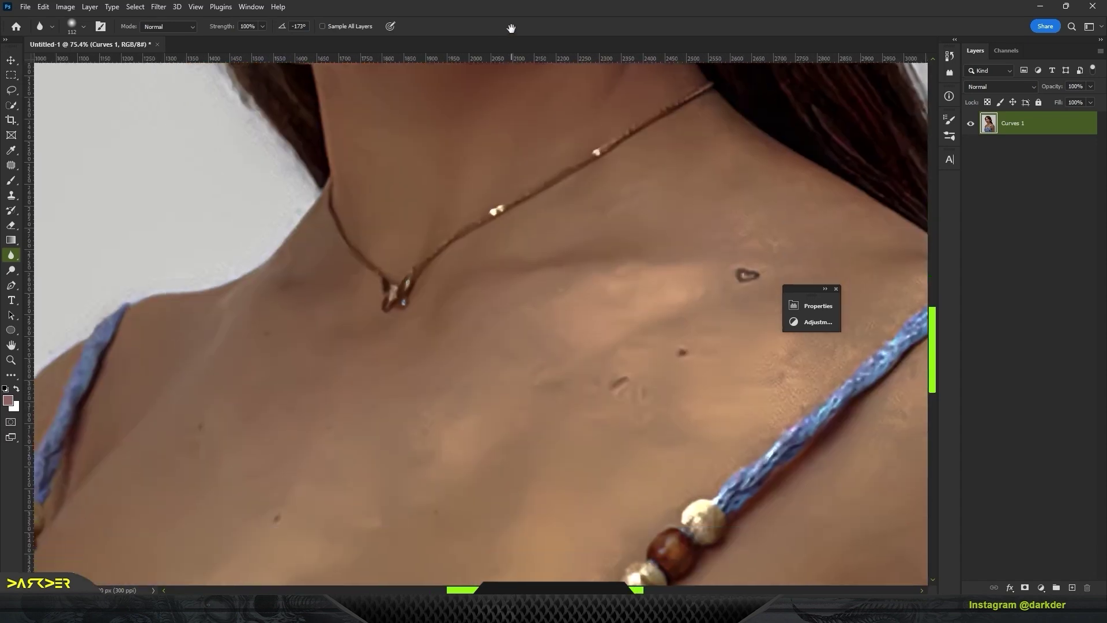
{"action": "left_click_drag", "start_coordinate": [591, 407], "coordinate": [569, 282]}
{"action": "scroll", "coordinate": [714, 196], "scroll_direction": "down", "scroll_amount": 3}
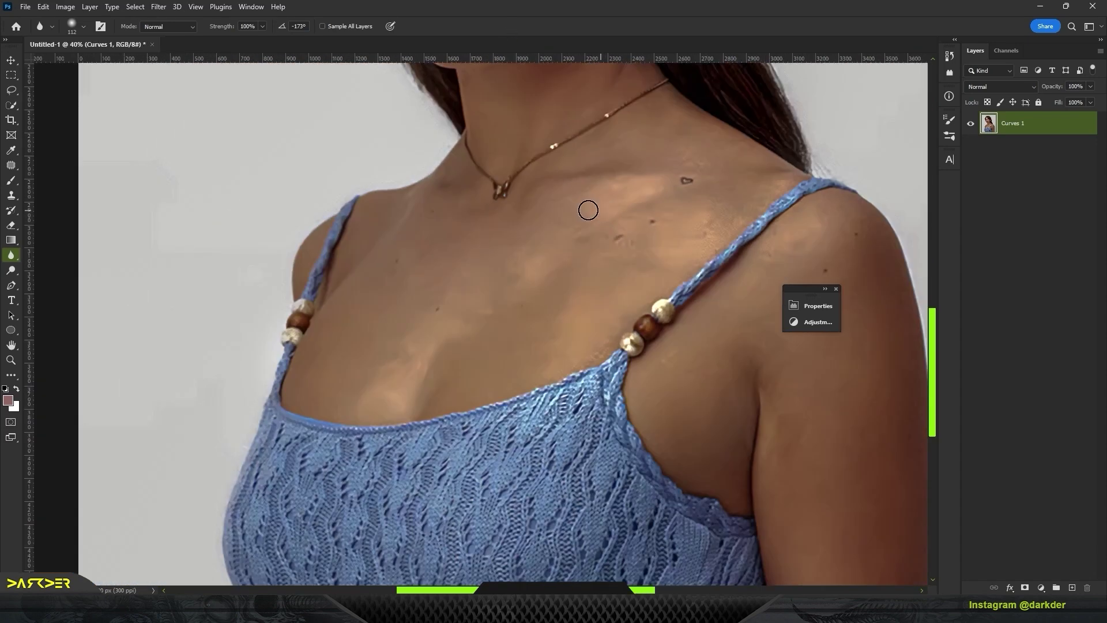
{"action": "scroll", "coordinate": [606, 217], "scroll_direction": "down", "scroll_amount": 3}
{"action": "left_click_drag", "start_coordinate": [562, 173], "coordinate": [565, 259]}
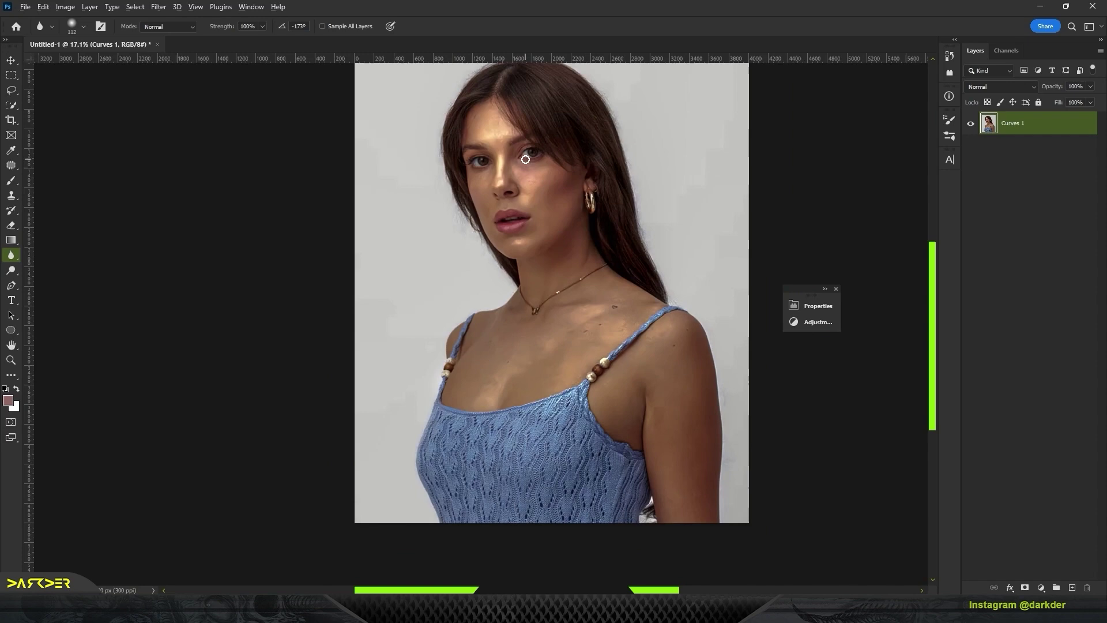
{"action": "scroll", "coordinate": [525, 158], "scroll_direction": "up", "scroll_amount": 1}
{"action": "left_click_drag", "start_coordinate": [525, 130], "coordinate": [525, 160]}
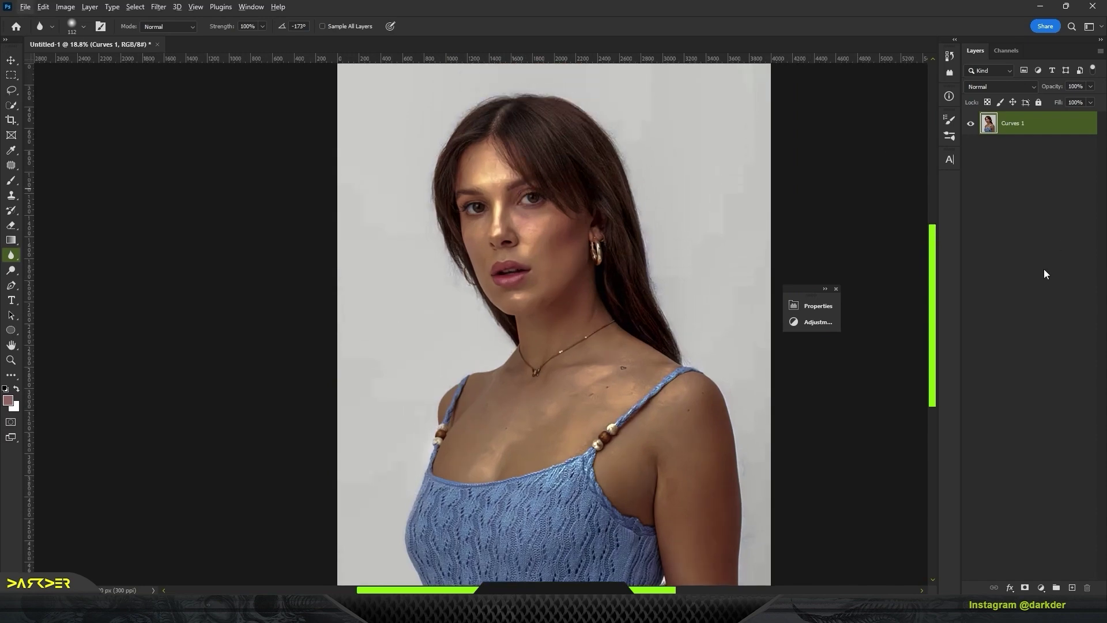
{"action": "scroll", "coordinate": [645, 218], "scroll_direction": "down", "scroll_amount": 2}
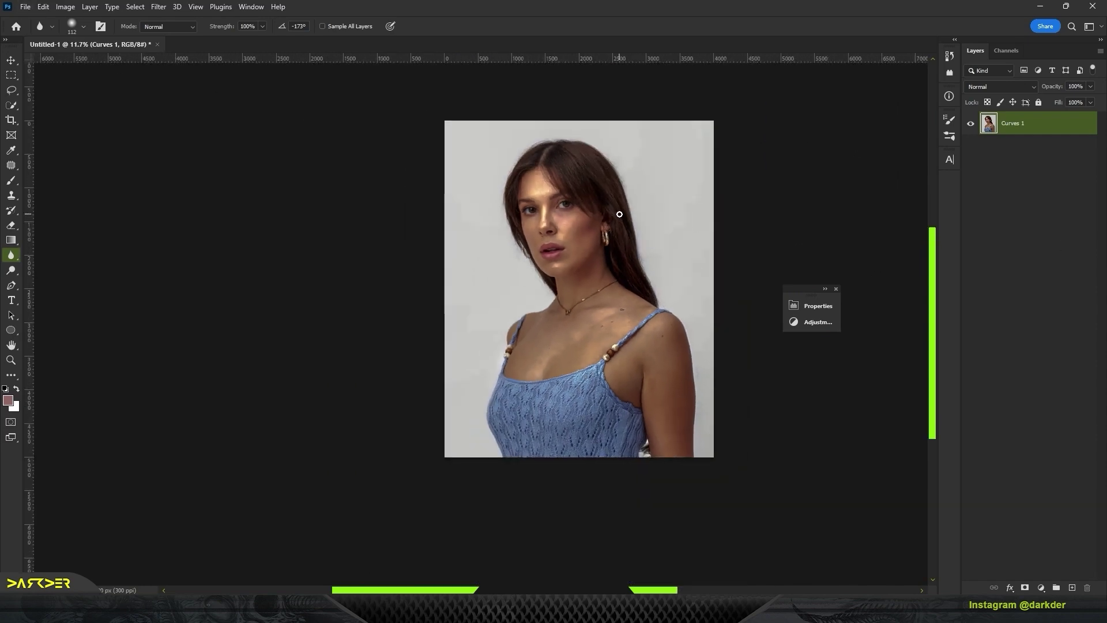
{"action": "scroll", "coordinate": [620, 214], "scroll_direction": "up", "scroll_amount": 2}
{"action": "scroll", "coordinate": [620, 214], "scroll_direction": "up", "scroll_amount": 1}
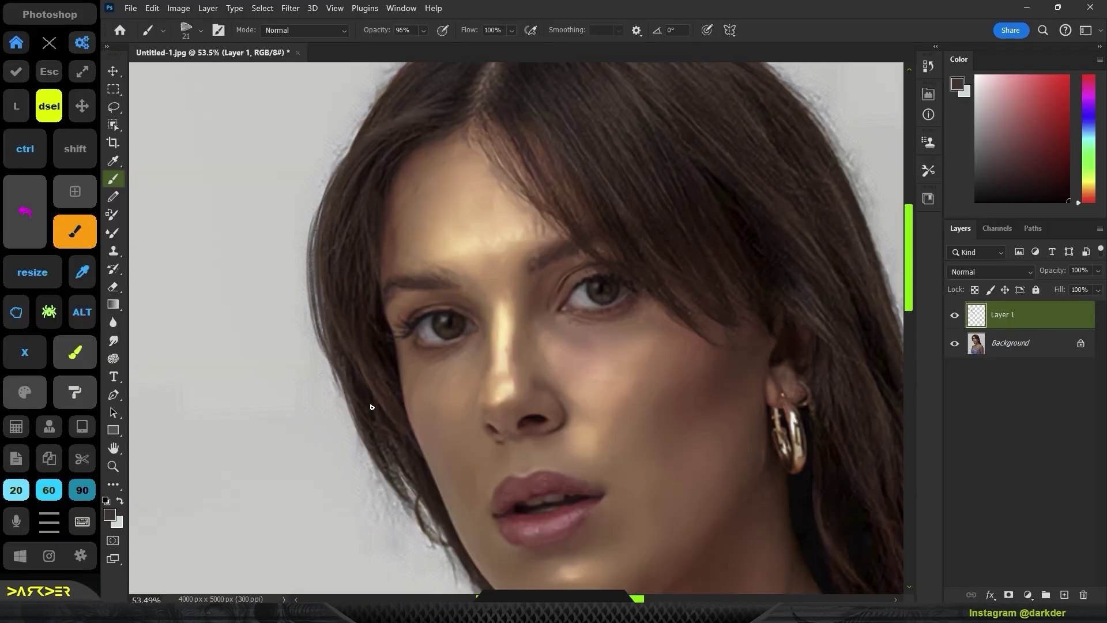
{"action": "scroll", "coordinate": [471, 493], "scroll_direction": "down", "scroll_amount": 3}
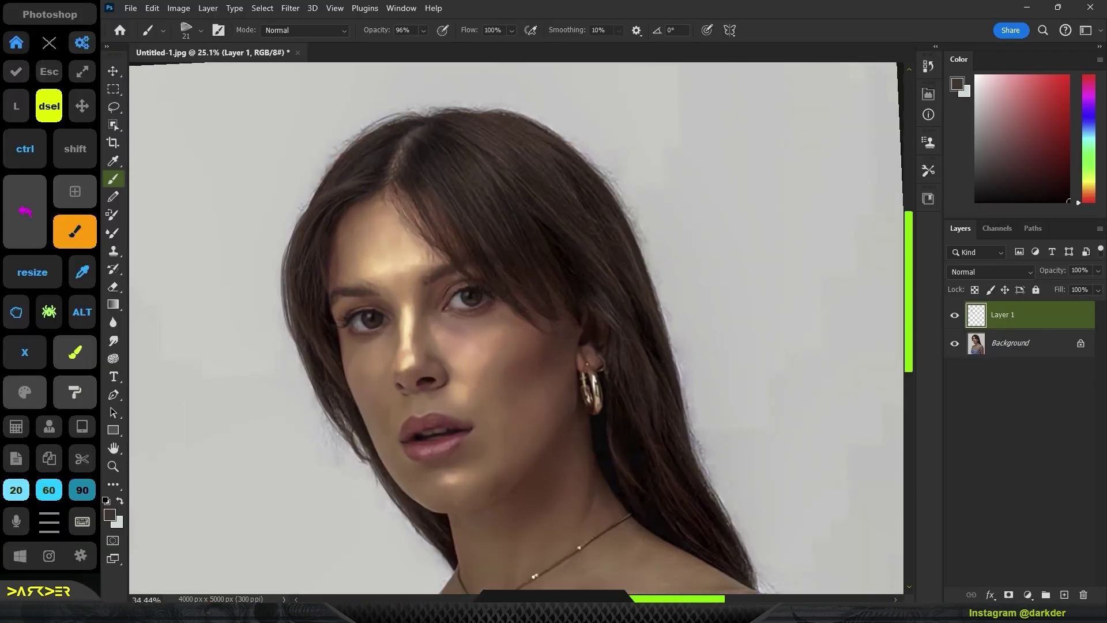
{"action": "scroll", "coordinate": [353, 161], "scroll_direction": "up", "scroll_amount": 2}
Sample brown from the hair and paint strands at the edges and hairline, undoing one stroke.
{"action": "left_click", "coordinate": [367, 182], "text": "alt"}
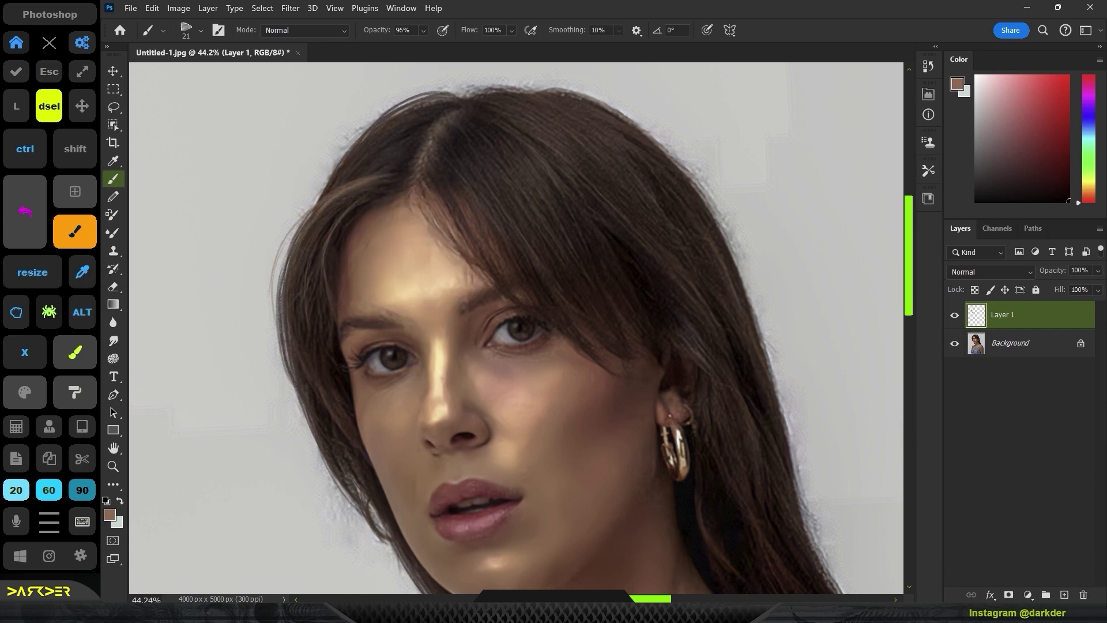
{"action": "scroll", "coordinate": [338, 423], "scroll_direction": "down", "scroll_amount": 2}
{"action": "scroll", "coordinate": [337, 424], "scroll_direction": "up", "scroll_amount": 2}
{"action": "scroll", "coordinate": [333, 462], "scroll_direction": "down", "scroll_amount": 1}
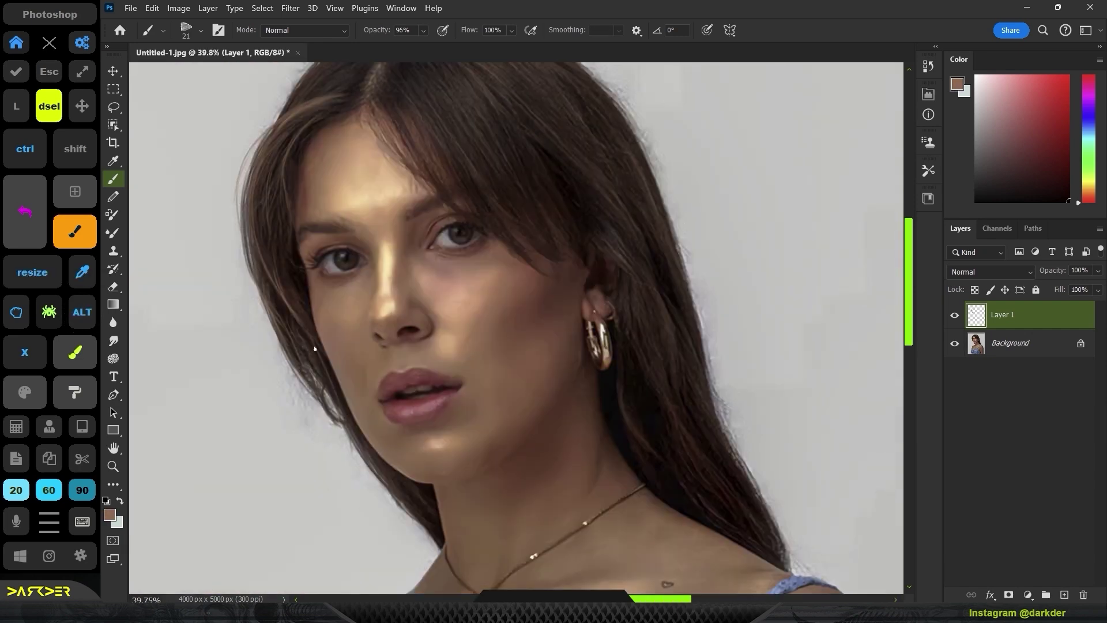
{"action": "scroll", "coordinate": [343, 402], "scroll_direction": "up", "scroll_amount": 2}
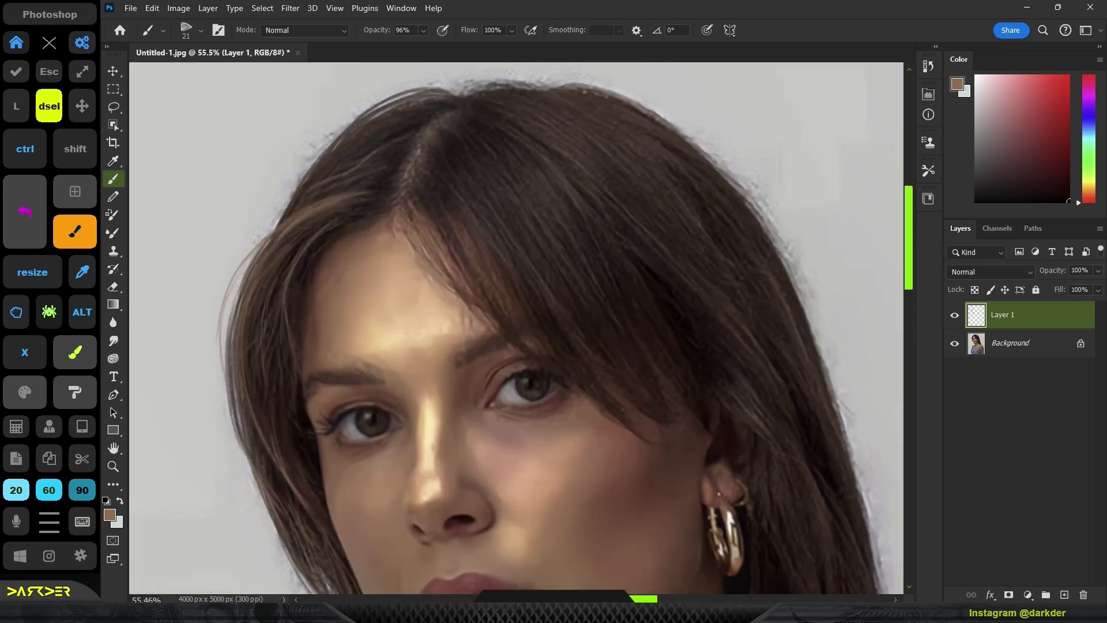
{"action": "scroll", "coordinate": [571, 321], "scroll_direction": "down", "scroll_amount": 2}
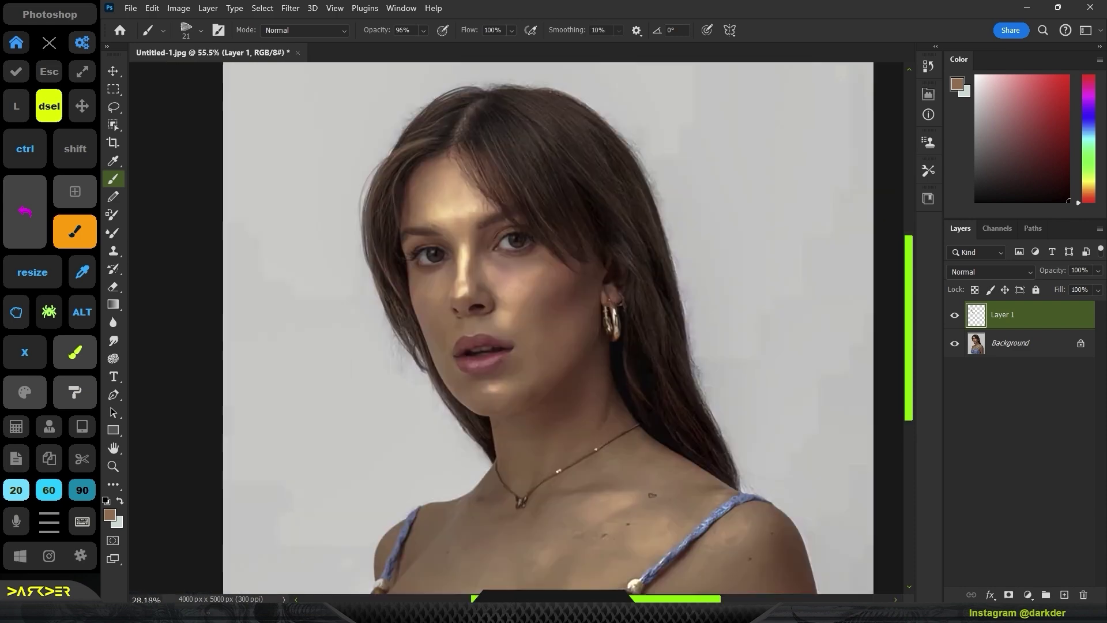
{"action": "scroll", "coordinate": [606, 341], "scroll_direction": "up", "scroll_amount": 2}
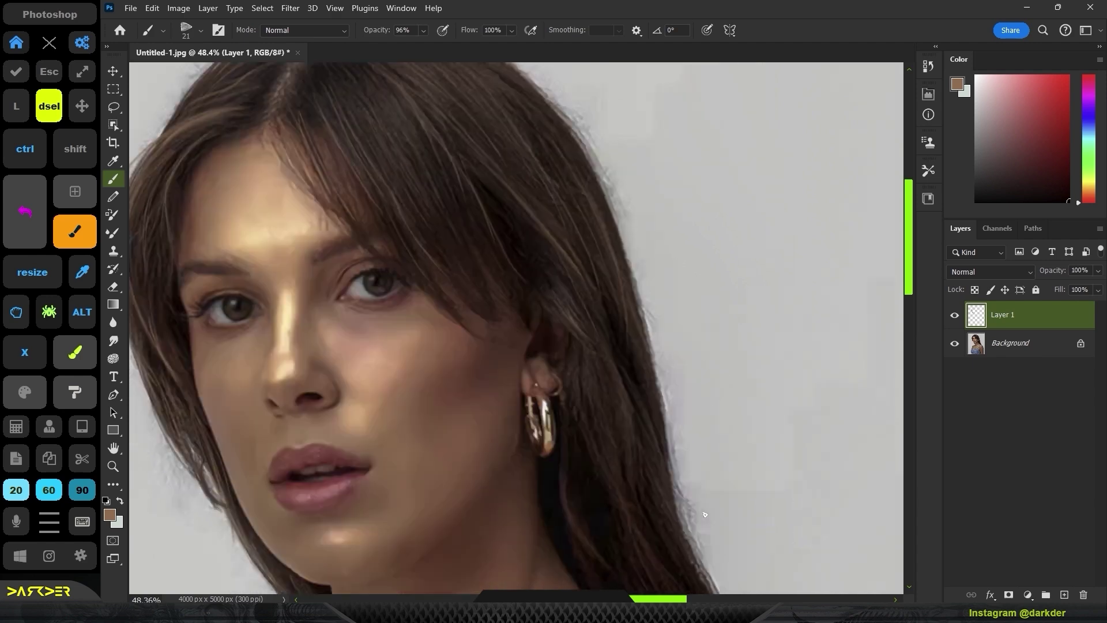
{"action": "scroll", "coordinate": [607, 252], "scroll_direction": "down", "scroll_amount": 3}
{"action": "left_click_drag", "start_coordinate": [547, 375], "coordinate": [575, 356]}
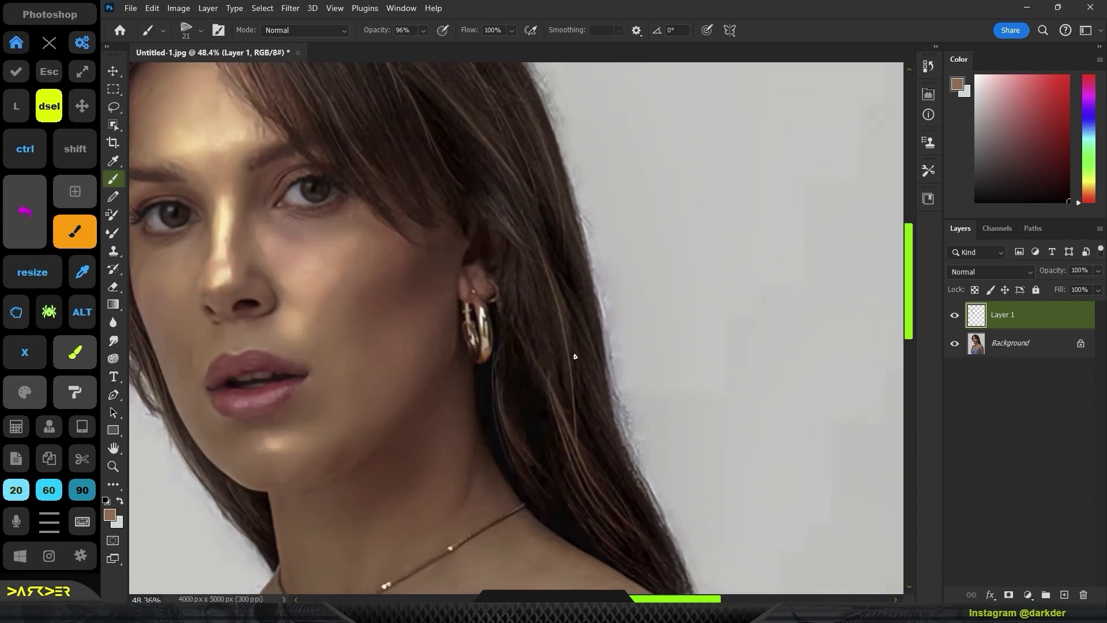
{"action": "scroll", "coordinate": [593, 320], "scroll_direction": "down", "scroll_amount": 3}
{"action": "scroll", "coordinate": [407, 243], "scroll_direction": "up", "scroll_amount": 1}
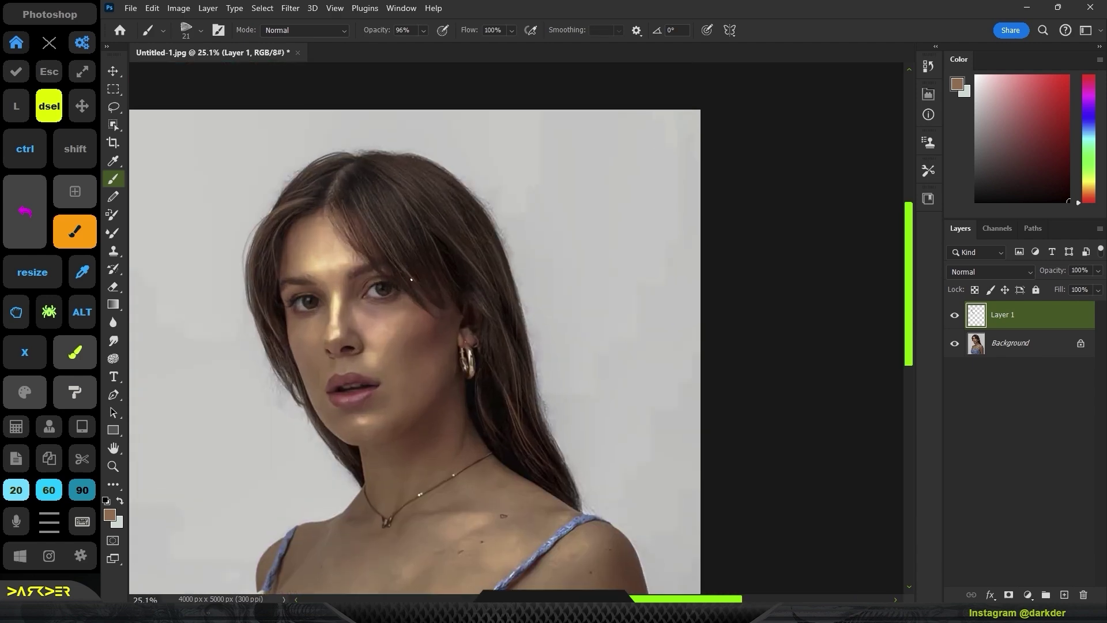
{"action": "scroll", "coordinate": [406, 269], "scroll_direction": "up", "scroll_amount": 1}
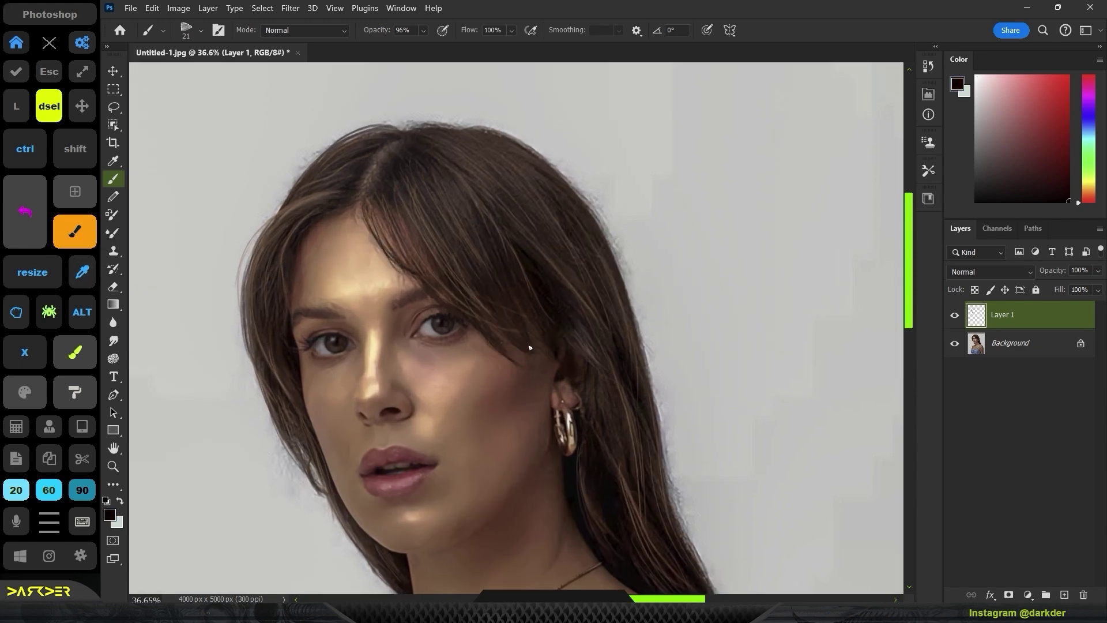
{"action": "scroll", "coordinate": [407, 260], "scroll_direction": "up", "scroll_amount": 1}
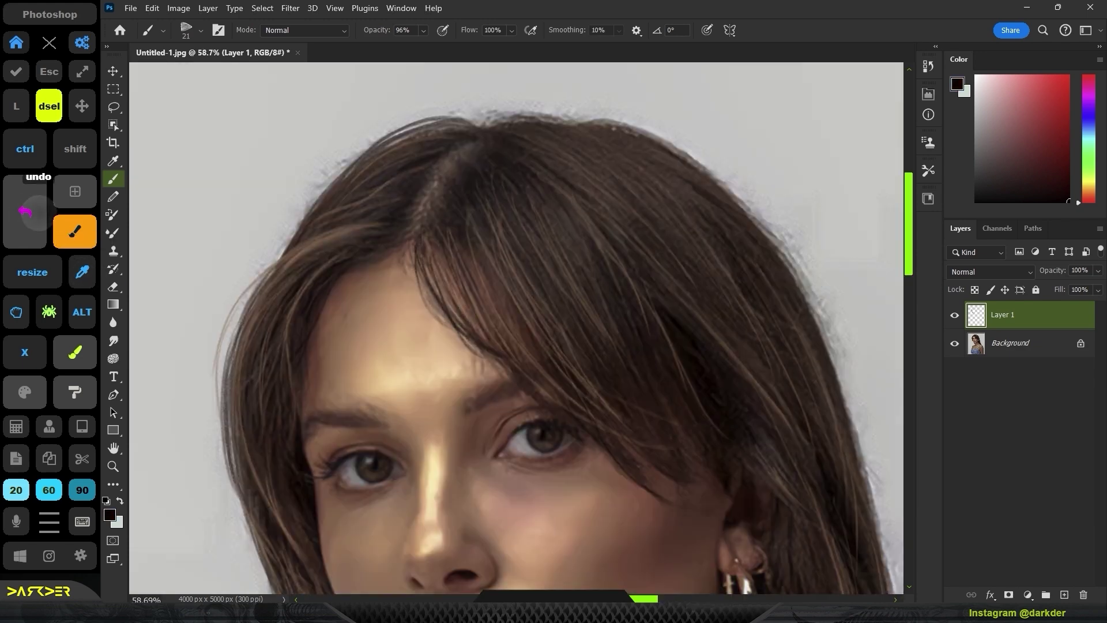
{"action": "left_click_drag", "start_coordinate": [433, 260], "coordinate": [450, 328]}
{"action": "key", "text": "ctrl+z"}
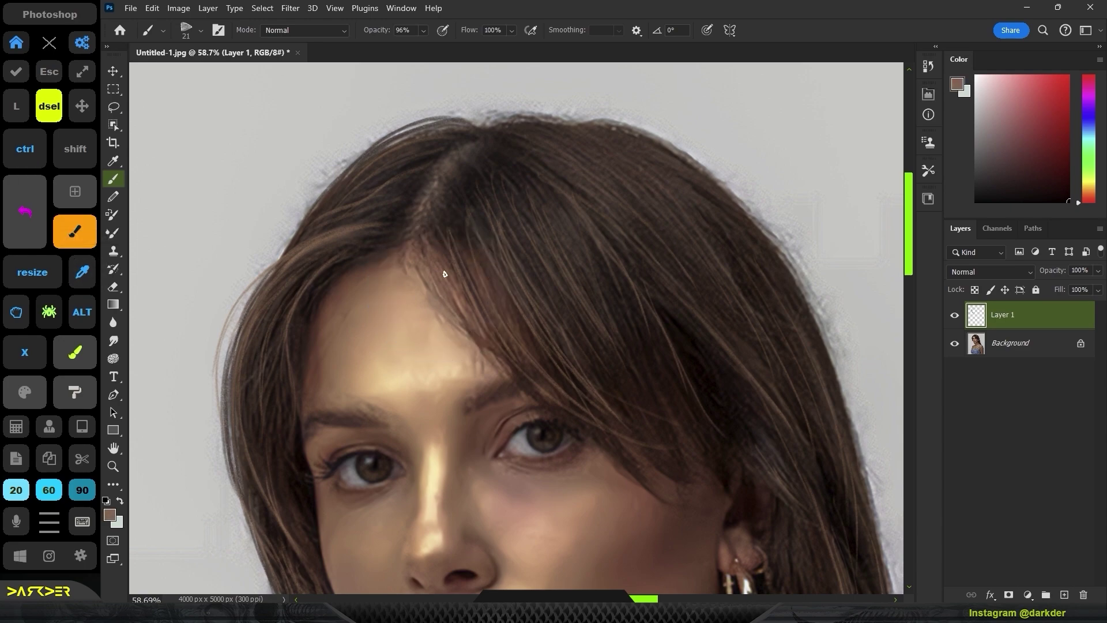
{"action": "scroll", "coordinate": [447, 276], "scroll_direction": "down", "scroll_amount": 3}
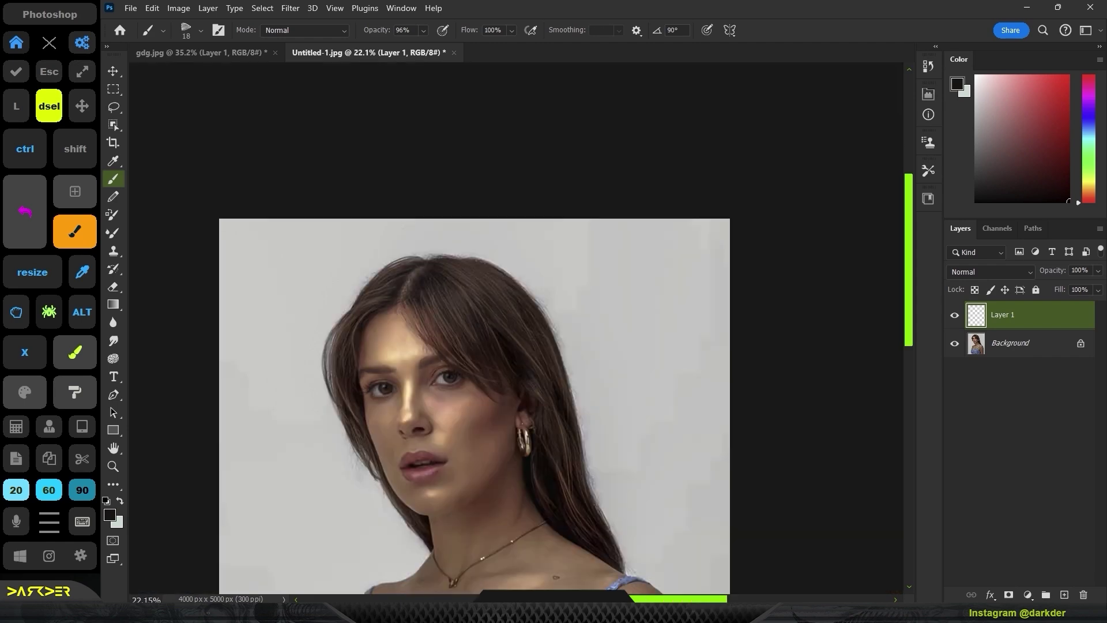
{"action": "scroll", "coordinate": [475, 347], "scroll_direction": "up", "scroll_amount": 2}
{"action": "left_click_drag", "start_coordinate": [360, 337], "coordinate": [364, 502]}
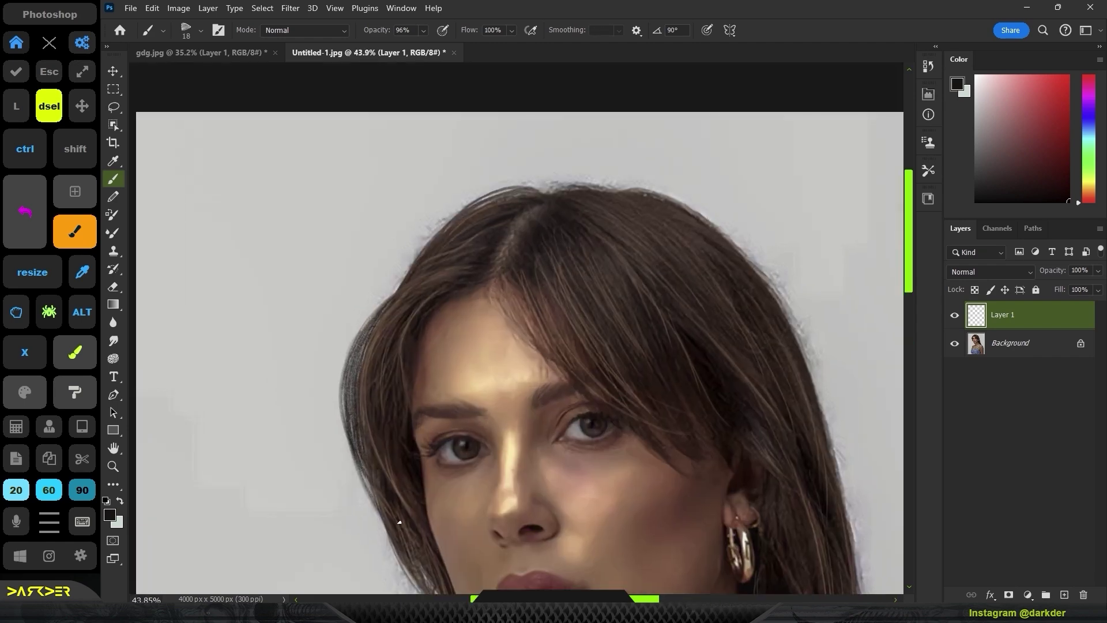
Resample the hair colour, enlarge the brush, and paint strands along the left and right hair edges.
{"action": "left_click", "coordinate": [443, 274], "text": "alt"}
{"action": "key", "text": "bracketright"}
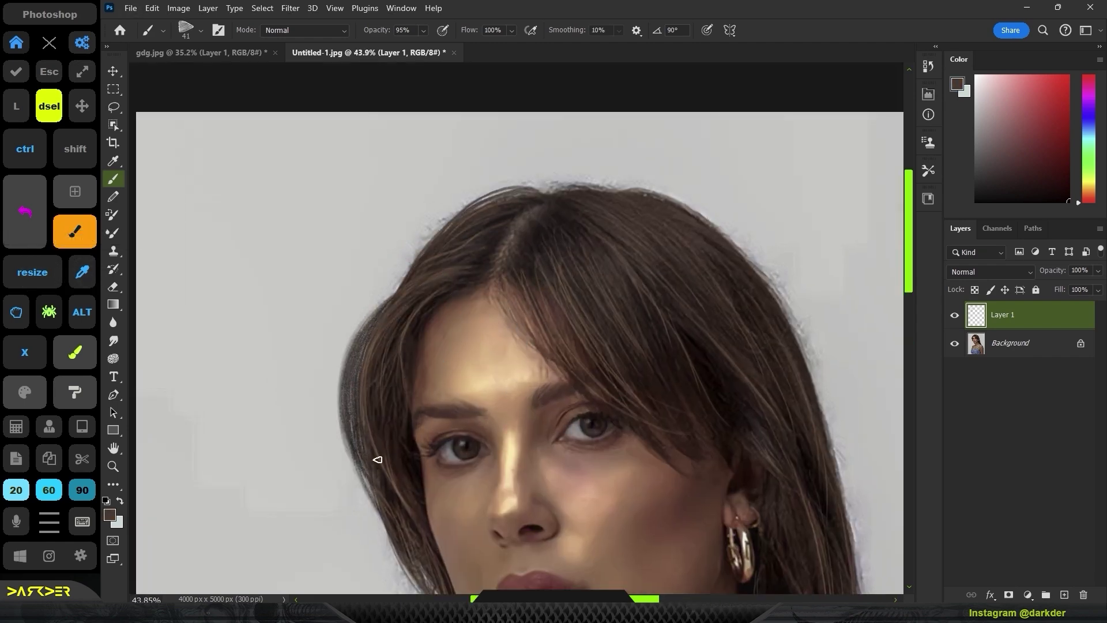
{"action": "scroll", "coordinate": [581, 250], "scroll_direction": "down", "scroll_amount": 1}
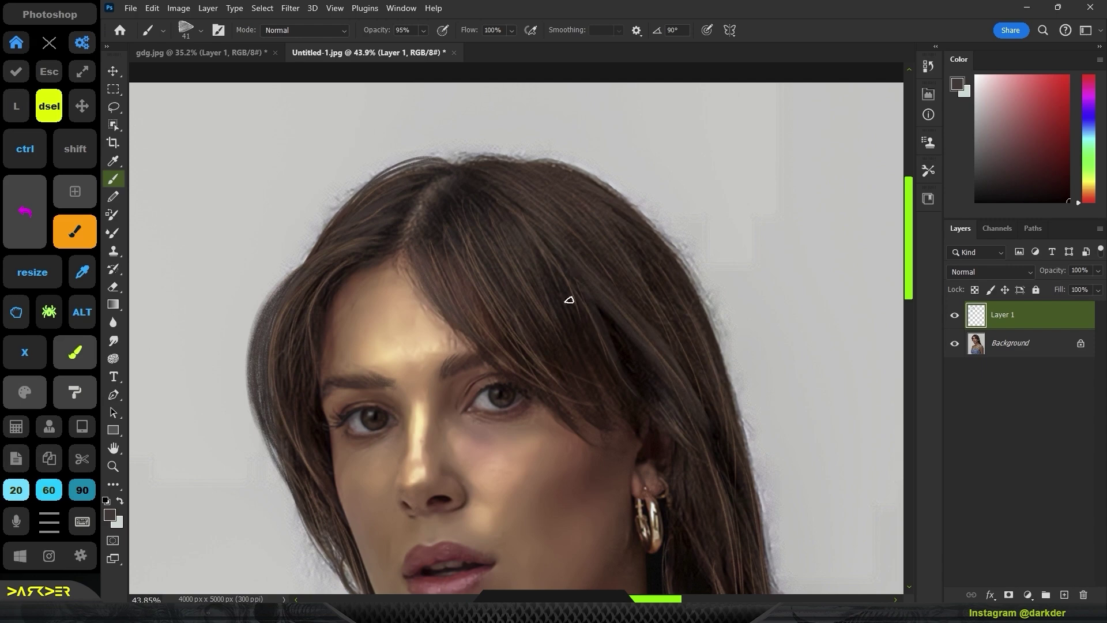
{"action": "scroll", "coordinate": [588, 338], "scroll_direction": "down", "scroll_amount": 2}
{"action": "left_click_drag", "start_coordinate": [570, 447], "coordinate": [597, 520]}
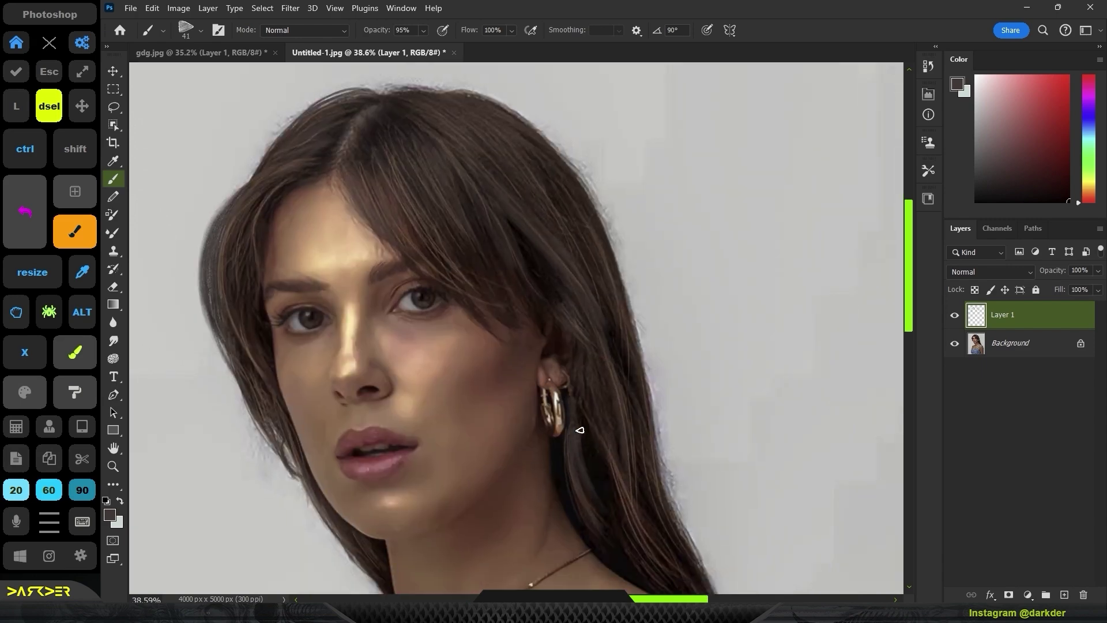
{"action": "scroll", "coordinate": [571, 432], "scroll_direction": "down", "scroll_amount": 3}
{"action": "scroll", "coordinate": [563, 468], "scroll_direction": "up", "scroll_amount": 2}
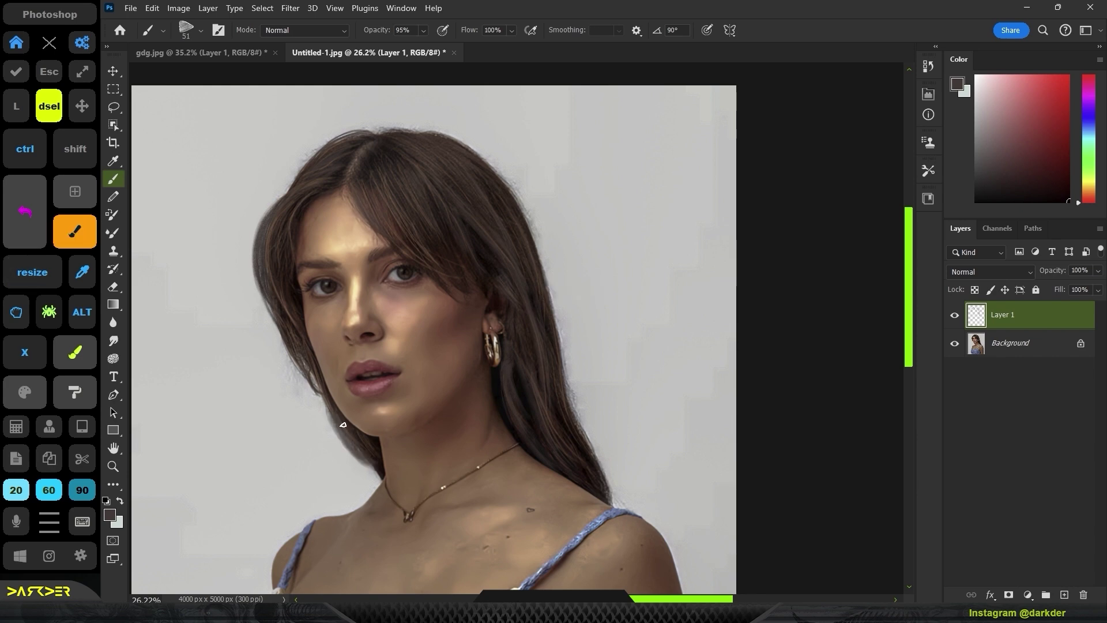
{"action": "scroll", "coordinate": [531, 311], "scroll_direction": "up", "scroll_amount": 3}
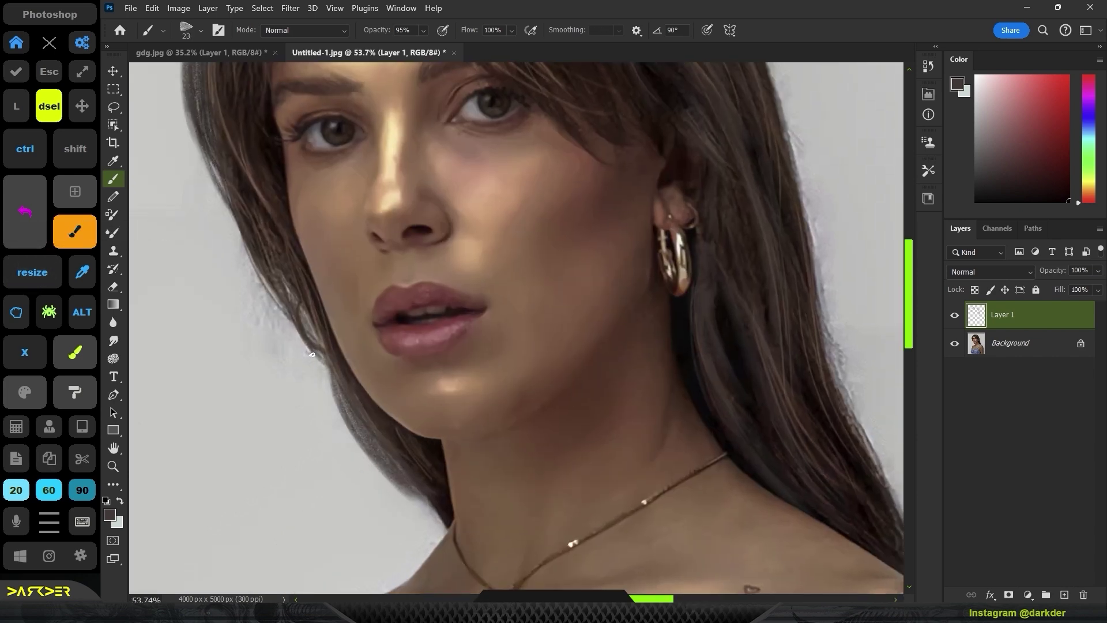
{"action": "left_click_drag", "start_coordinate": [312, 312], "coordinate": [424, 520]}
{"action": "scroll", "coordinate": [432, 346], "scroll_direction": "up", "scroll_amount": 1}
{"action": "left_click_drag", "start_coordinate": [260, 173], "coordinate": [278, 311]}
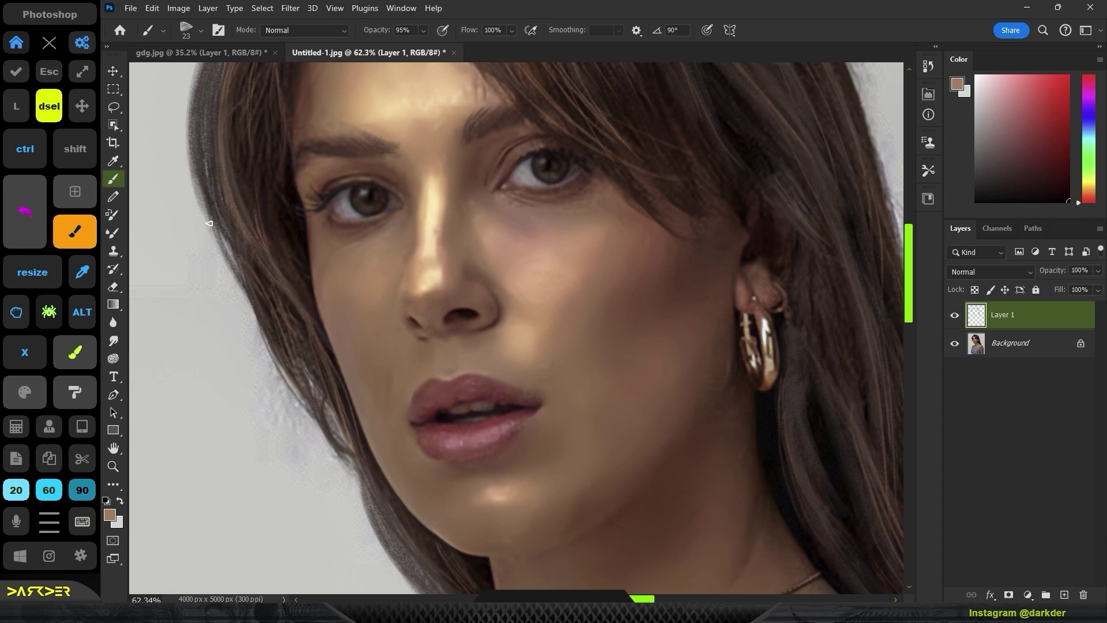
{"action": "left_click_drag", "start_coordinate": [260, 260], "coordinate": [346, 432]}
{"action": "scroll", "coordinate": [433, 260], "scroll_direction": "down", "scroll_amount": 1}
{"action": "left_click_drag", "start_coordinate": [346, 156], "coordinate": [433, 191]}
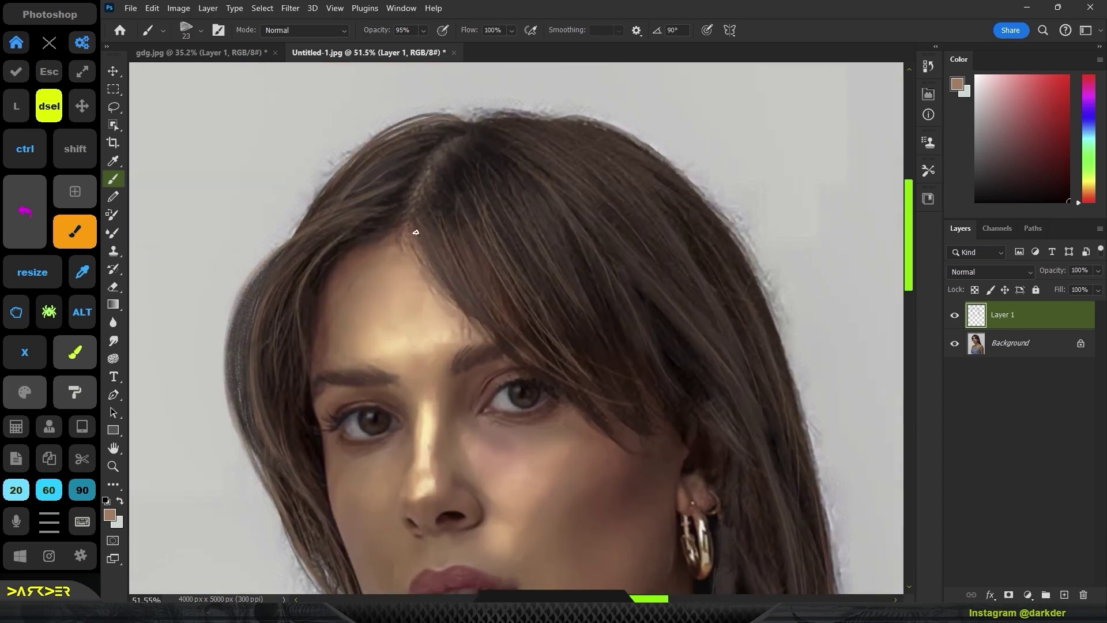
{"action": "left_click_drag", "start_coordinate": [562, 126], "coordinate": [658, 260]}
{"action": "left_click_drag", "start_coordinate": [709, 208], "coordinate": [779, 484]}
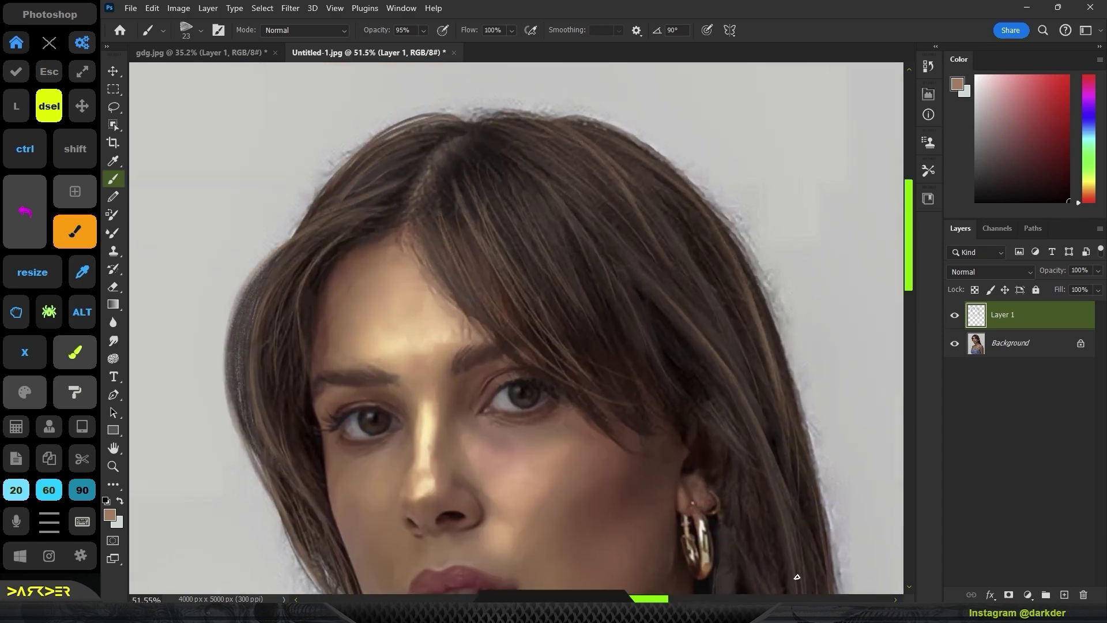
{"action": "scroll", "coordinate": [492, 222], "scroll_direction": "down", "scroll_amount": 2}
{"action": "left_click_drag", "start_coordinate": [572, 372], "coordinate": [579, 511]}
{"action": "scroll", "coordinate": [623, 459], "scroll_direction": "down", "scroll_amount": 2}
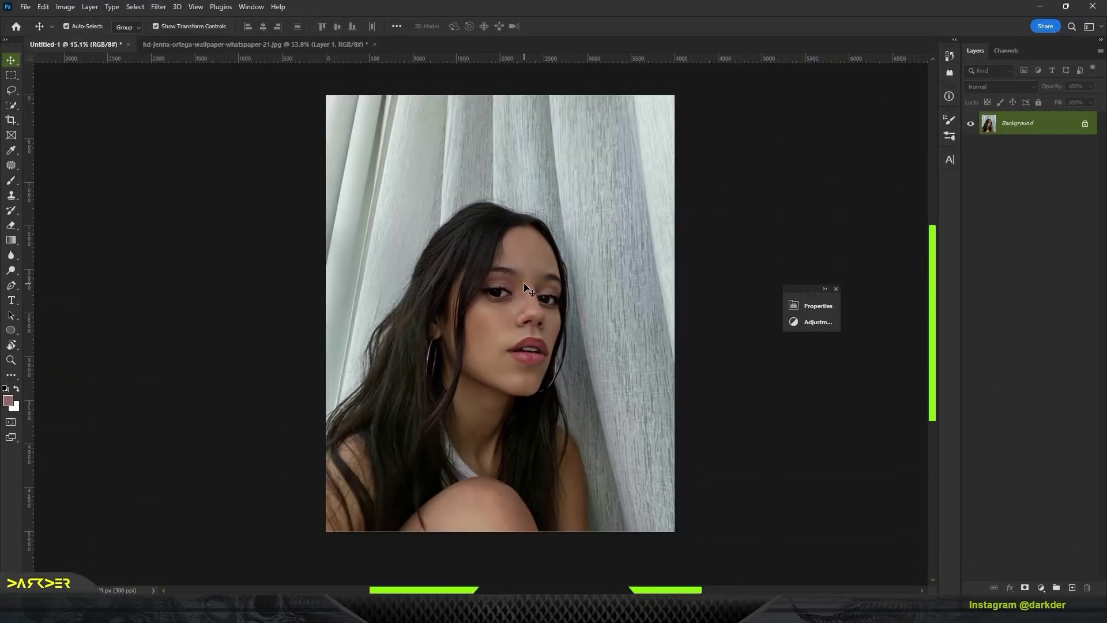
Fit the portrait in view and convert the Background layer to a Smart Object.
{"action": "key", "text": "ctrl+equal"}
{"action": "right_click", "coordinate": [1032, 130]}
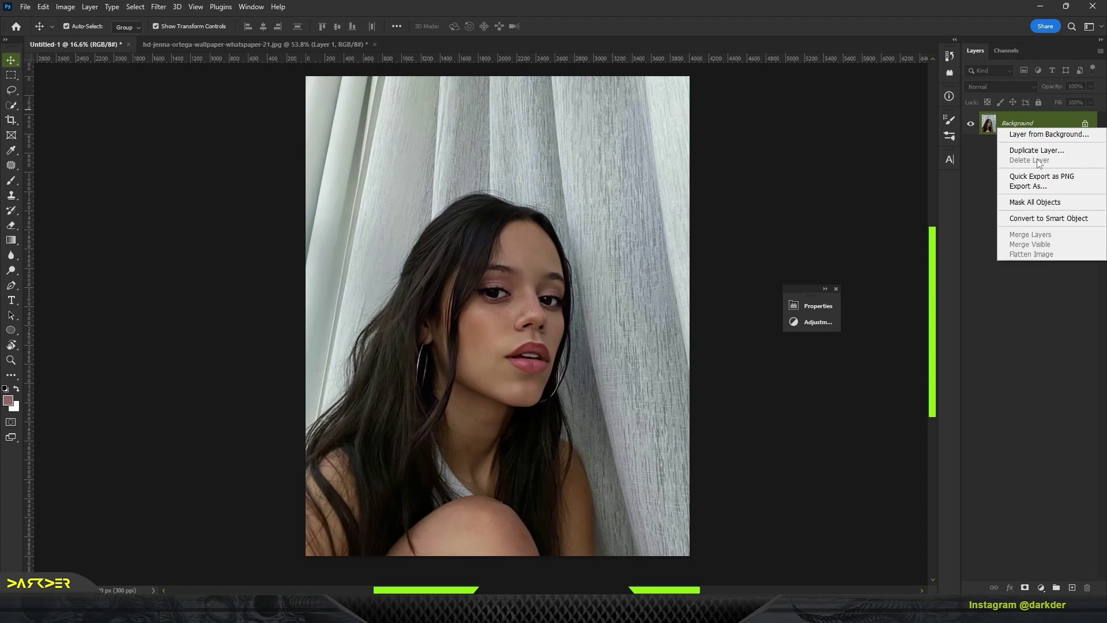
{"action": "left_click", "coordinate": [1047, 222]}
Apply Camera Raw with Contrast +20, Texture +19, Curve Highlights +100 and Lights -12.
{"action": "left_click", "coordinate": [157, 8]}
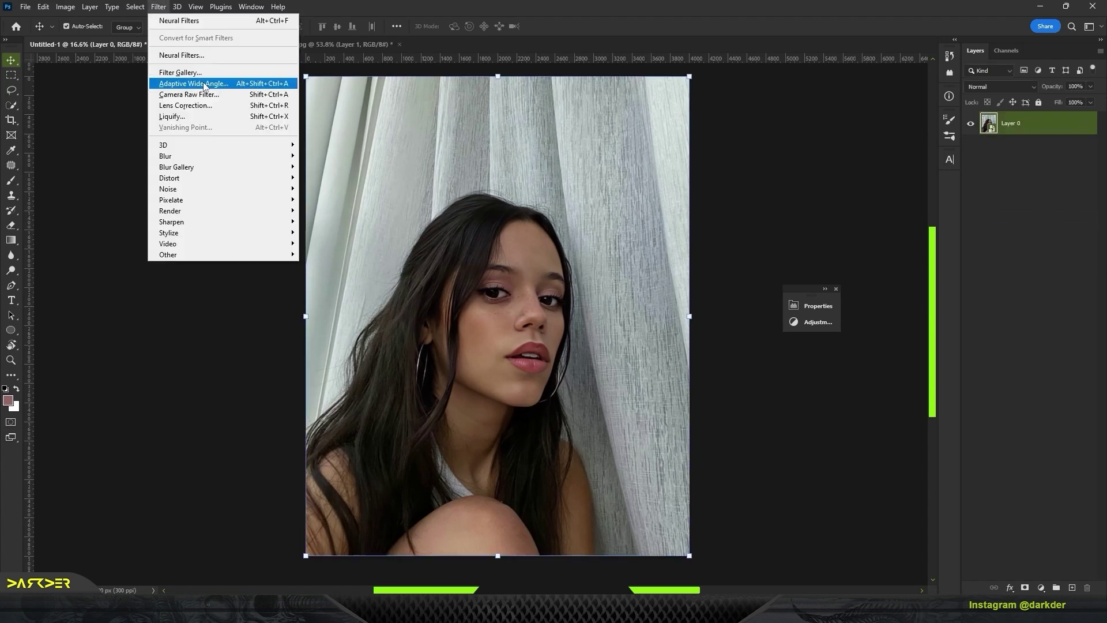
{"action": "left_click", "coordinate": [182, 98]}
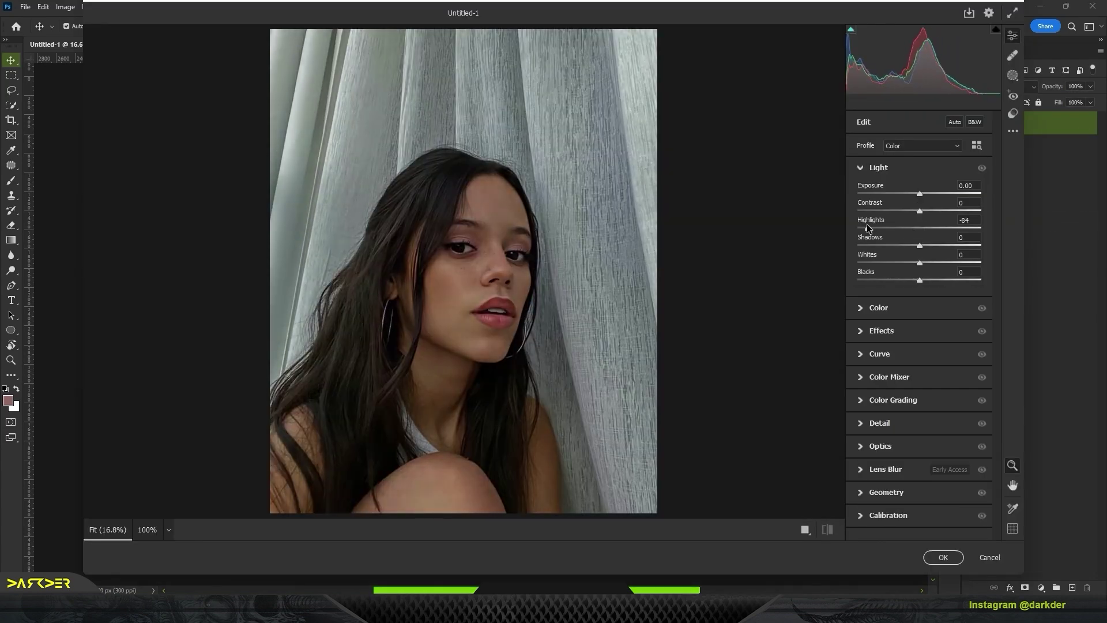
{"action": "mouse_move", "coordinate": [919, 211]}
{"action": "left_mouse_down"}
{"action": "mouse_move", "coordinate": [932, 211]}
{"action": "mouse_move", "coordinate": [950, 246]}
{"action": "left_mouse_up"}
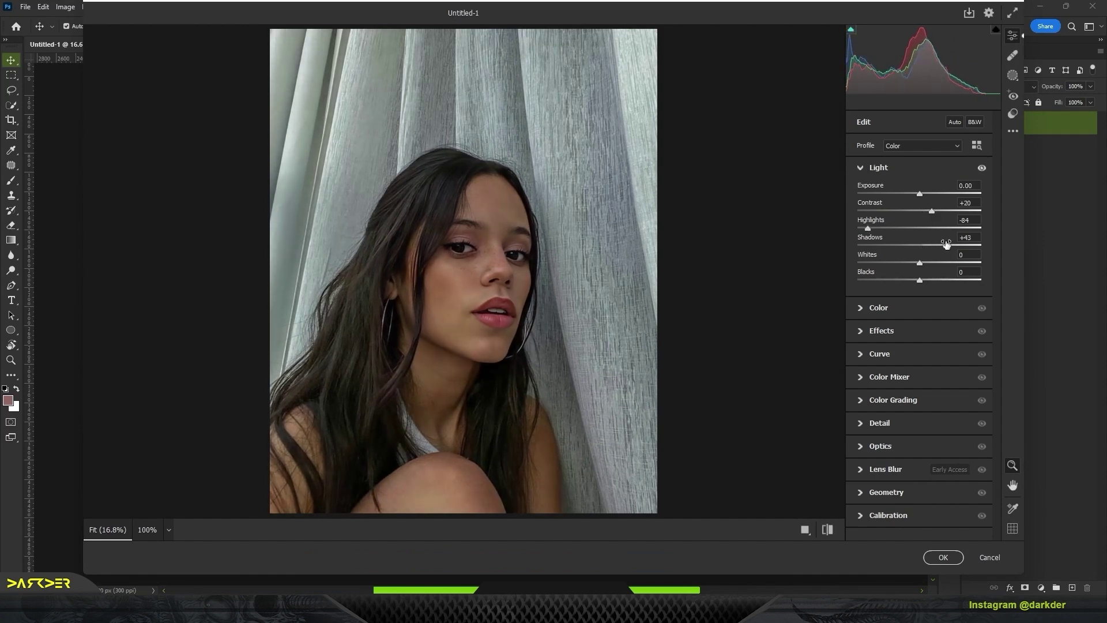
{"action": "left_click", "coordinate": [911, 337]}
{"action": "mouse_move", "coordinate": [920, 238]}
{"action": "left_mouse_down"}
{"action": "mouse_move", "coordinate": [933, 239]}
{"action": "mouse_move", "coordinate": [935, 258]}
{"action": "left_mouse_up"}
{"action": "left_click", "coordinate": [901, 468]}
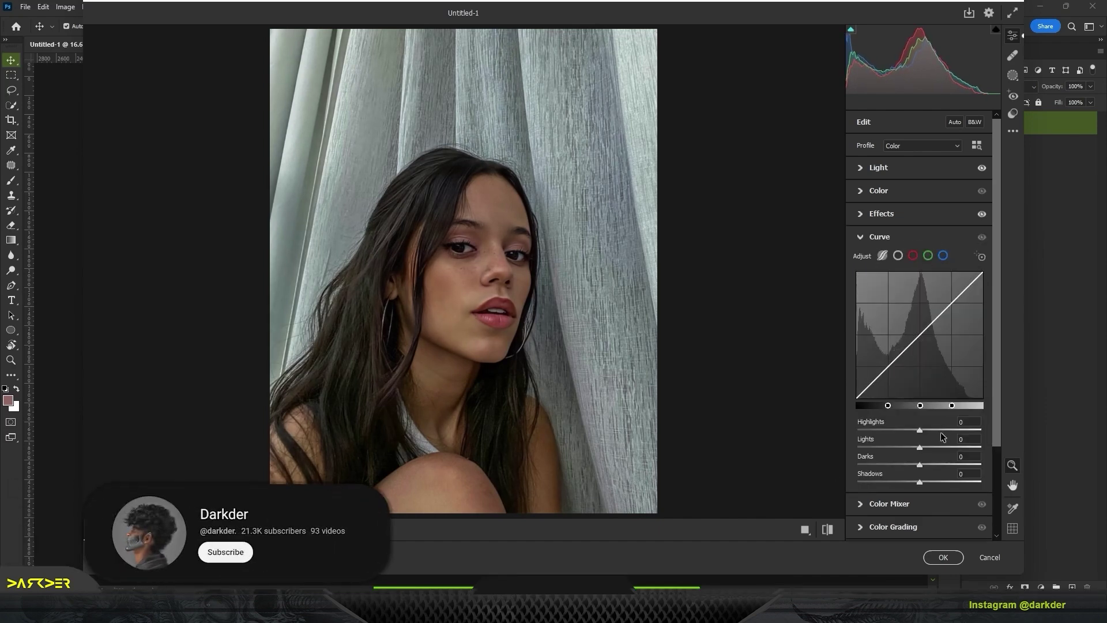
{"action": "left_click_drag", "start_coordinate": [920, 429], "coordinate": [990, 428]}
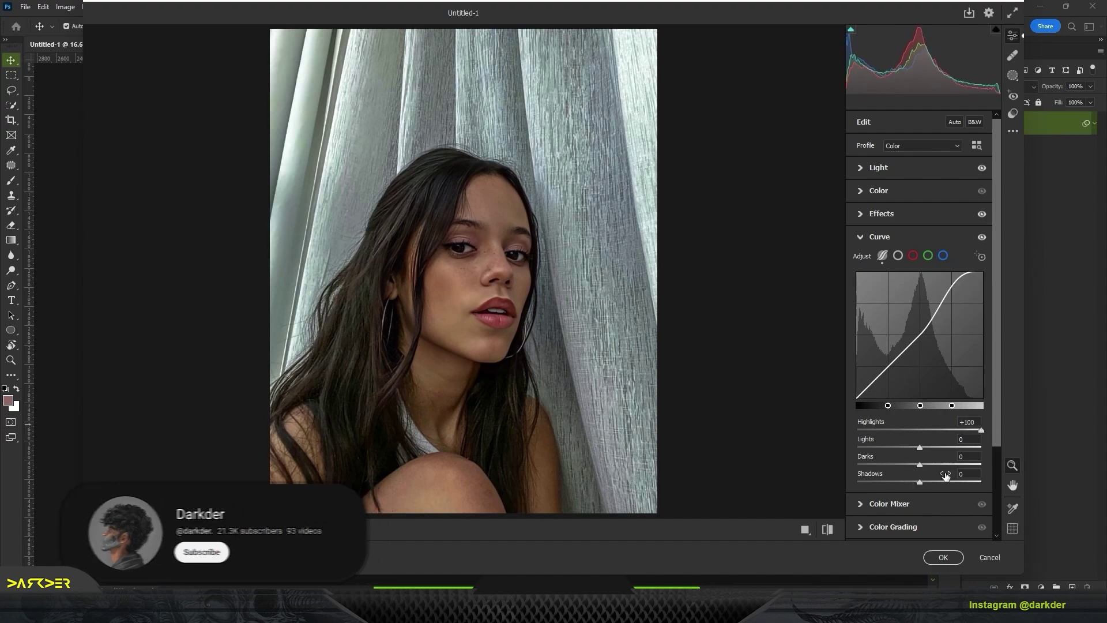
{"action": "left_click_drag", "start_coordinate": [920, 446], "coordinate": [912, 447]}
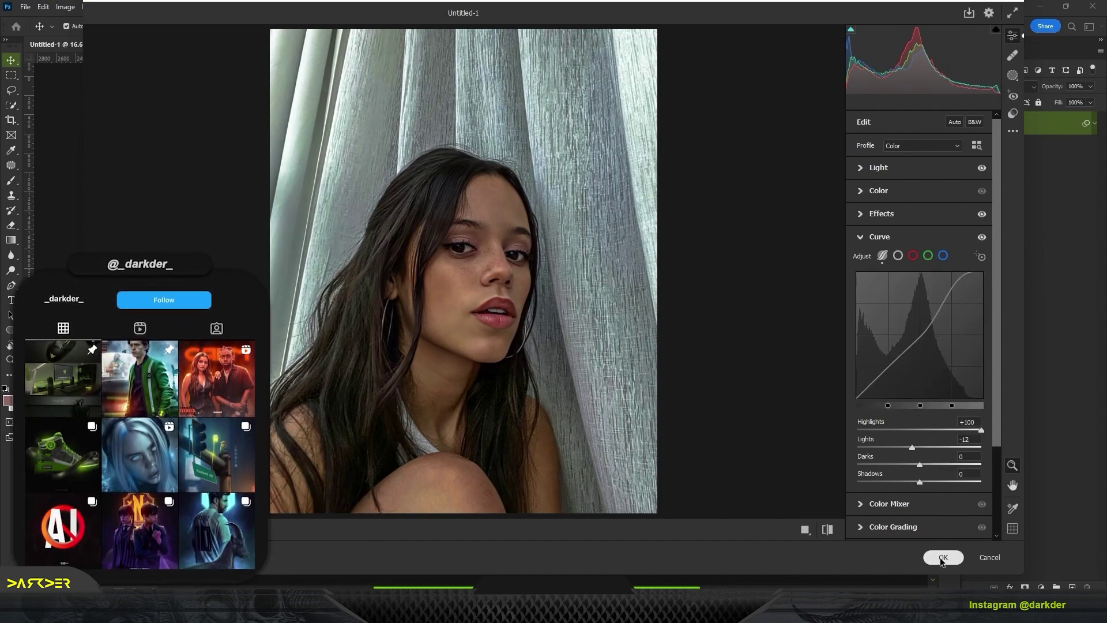
{"action": "left_click", "coordinate": [943, 557]}
{"action": "scroll", "coordinate": [518, 332], "scroll_direction": "up", "scroll_amount": 1}
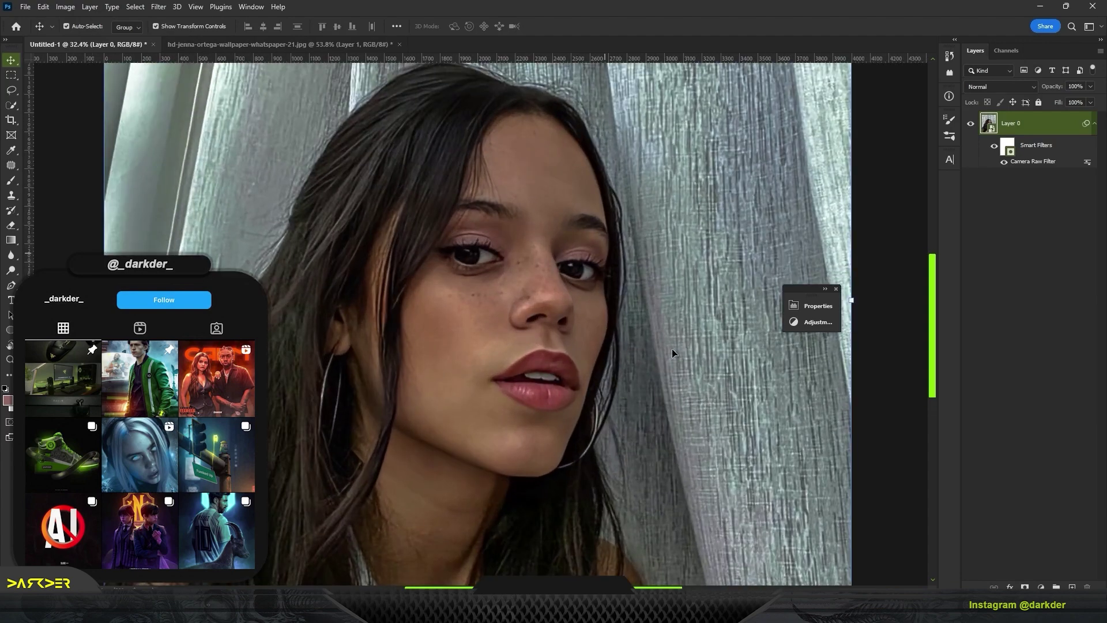
Duplicate the portrait layer and clear the copy's existing smart filter.
{"action": "key", "text": "ctrl+j"}
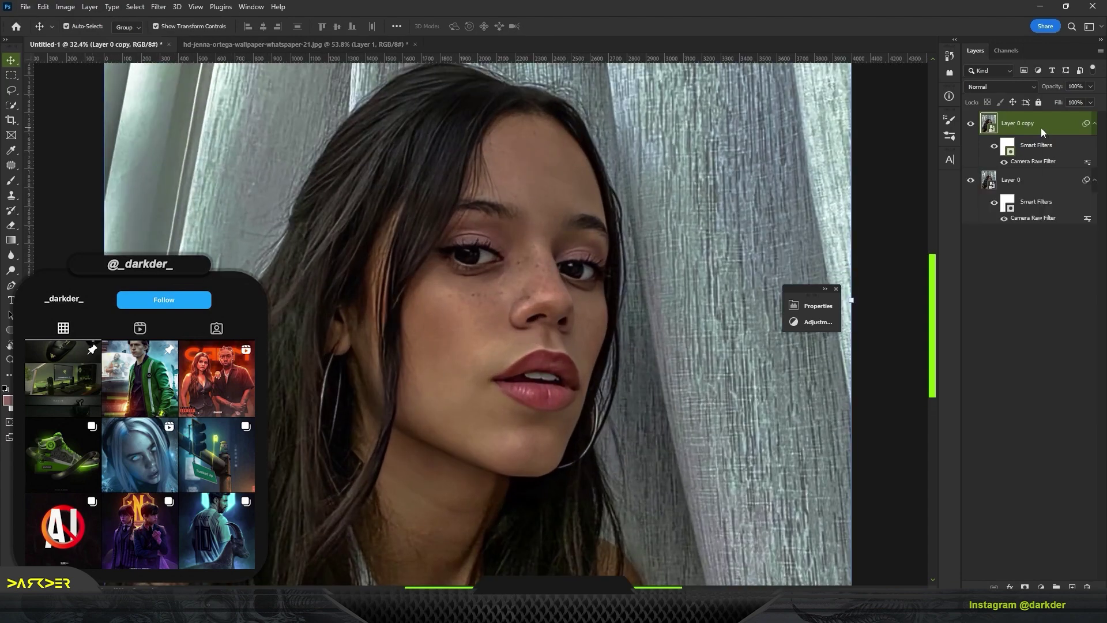
{"action": "right_click", "coordinate": [1041, 127]}
{"action": "left_click", "coordinate": [982, 251]}
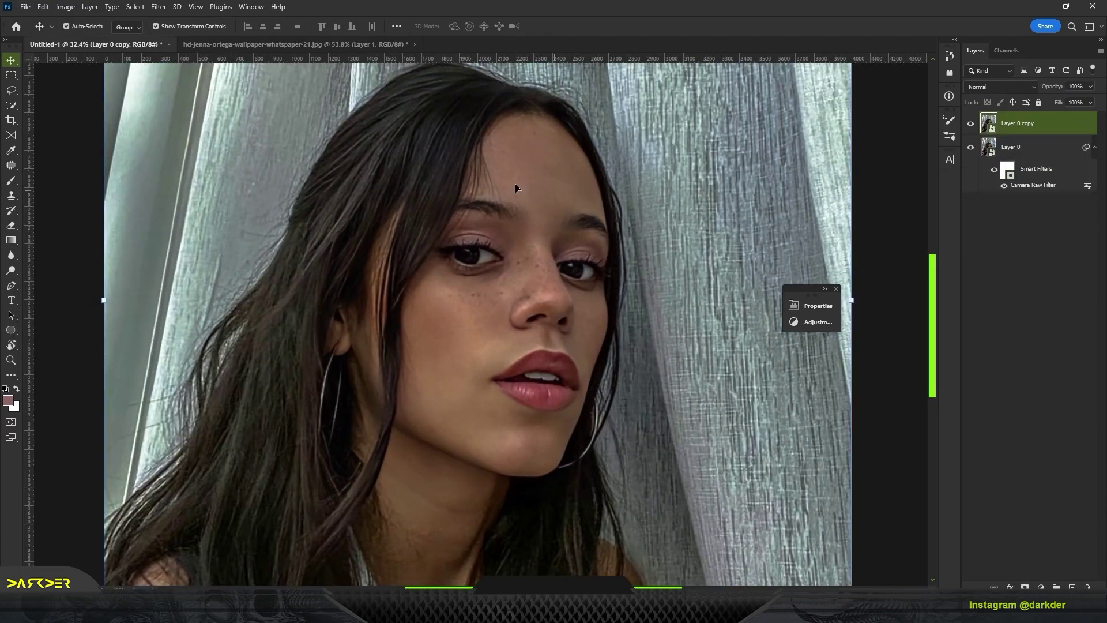
Apply Camera Raw to the copy with Texture -99, Clarity +48 and Dehaze +26.
{"action": "left_click", "coordinate": [158, 7]}
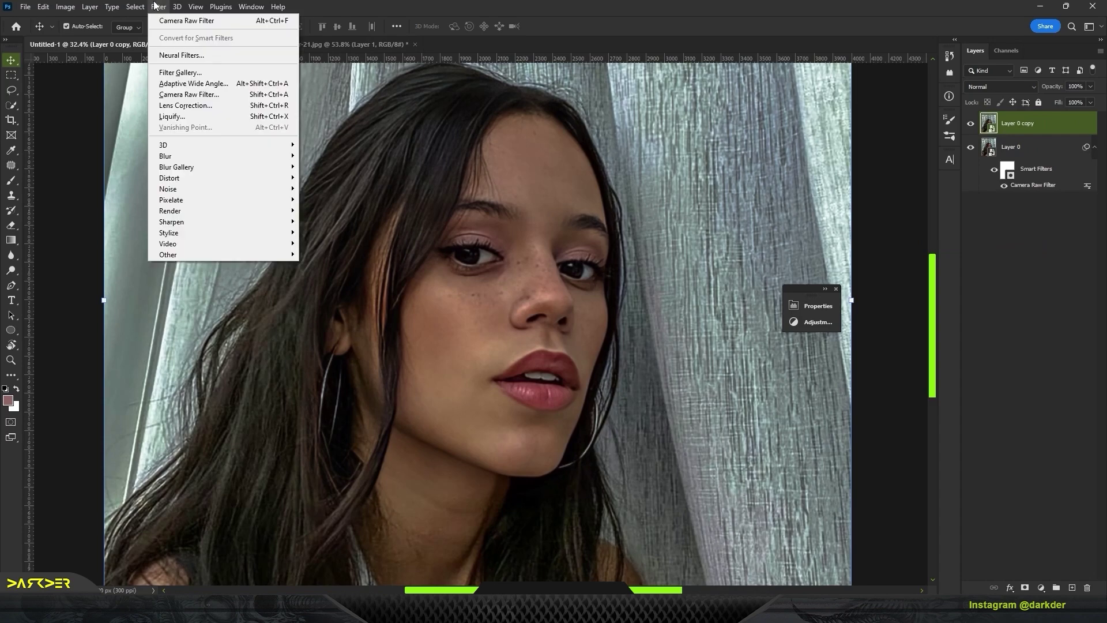
{"action": "left_click", "coordinate": [186, 93]}
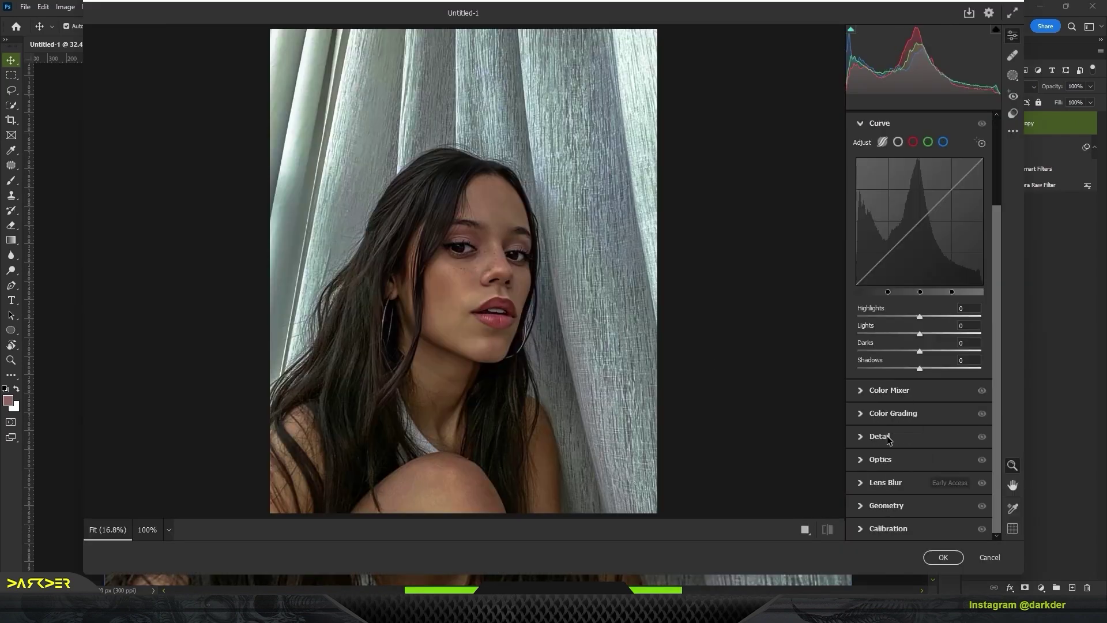
{"action": "left_click", "coordinate": [881, 437]}
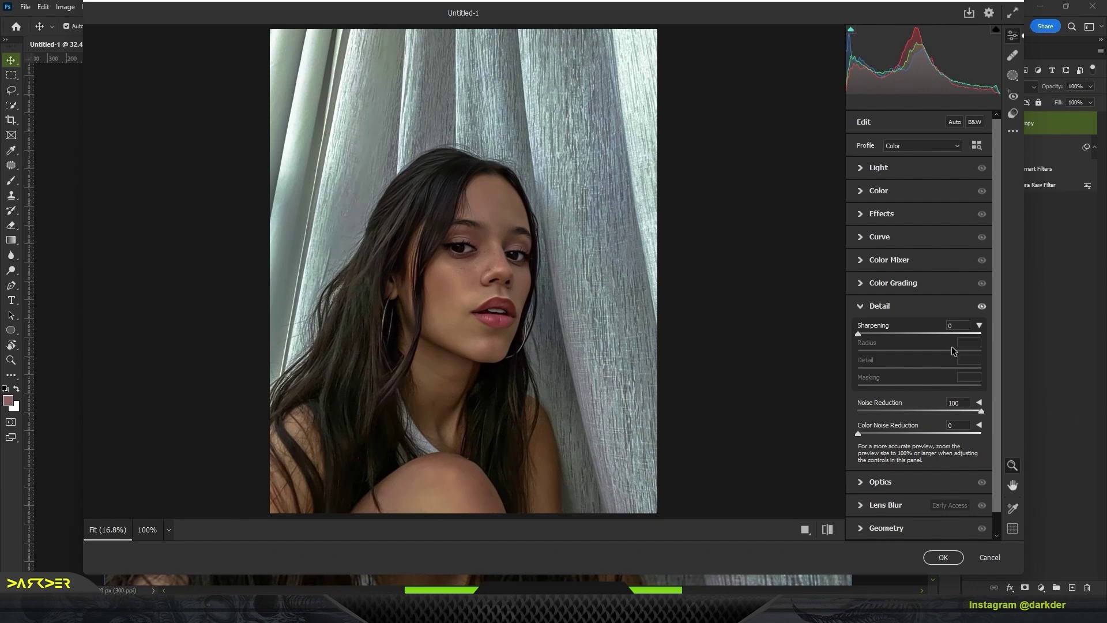
{"action": "left_click", "coordinate": [881, 214]}
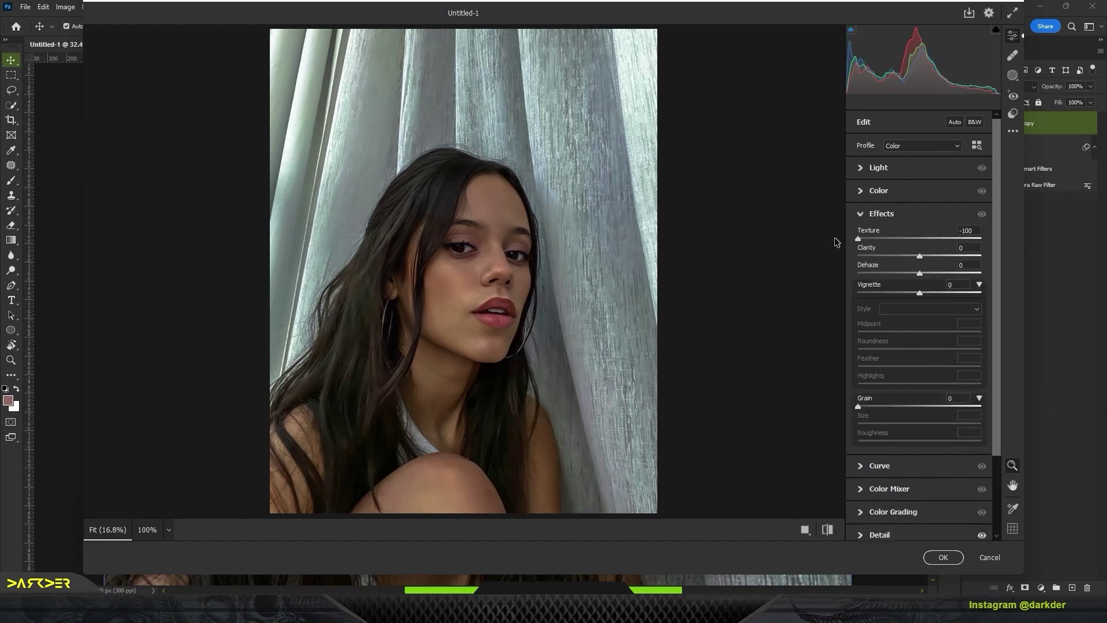
{"action": "left_click_drag", "start_coordinate": [857, 238], "coordinate": [858, 238]}
{"action": "mouse_move", "coordinate": [920, 256]}
{"action": "left_mouse_down"}
{"action": "mouse_move", "coordinate": [967, 256]}
{"action": "mouse_move", "coordinate": [938, 274]}
{"action": "left_mouse_up"}
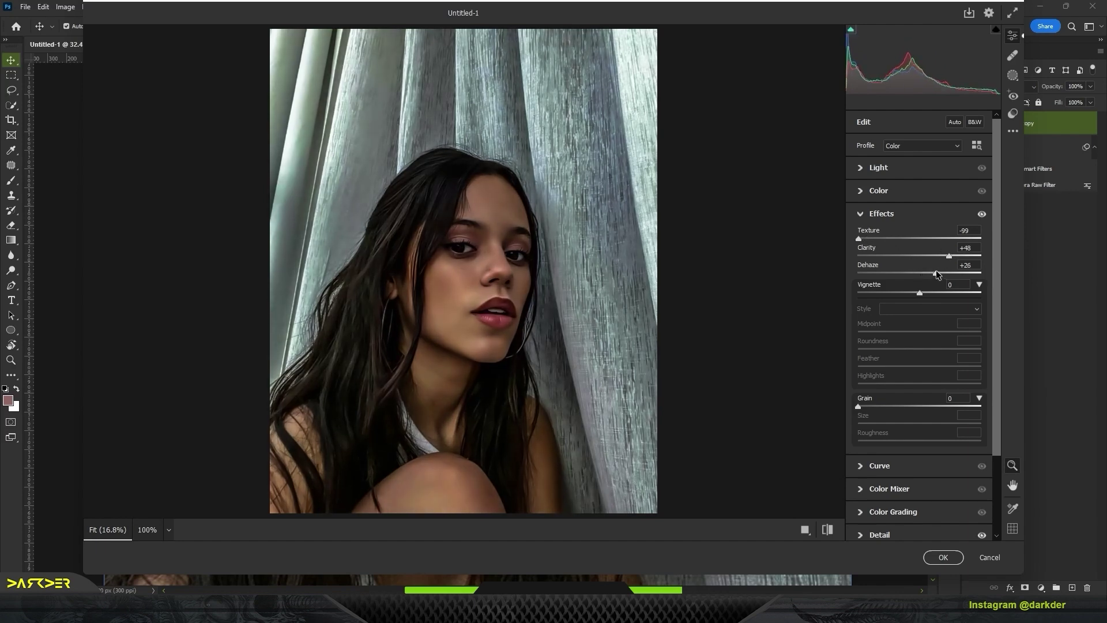
{"action": "left_click", "coordinate": [943, 557]}
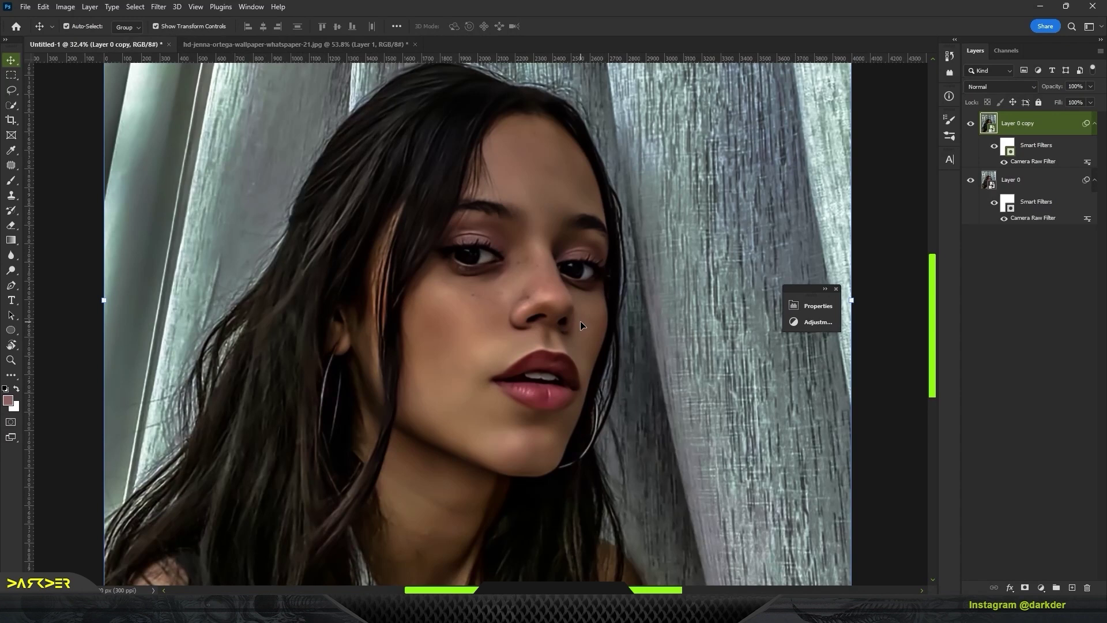
Add a layer mask to the detail copy and invert it to black.
{"action": "left_click", "coordinate": [1024, 588]}
{"action": "key", "text": "ctrl+i"}
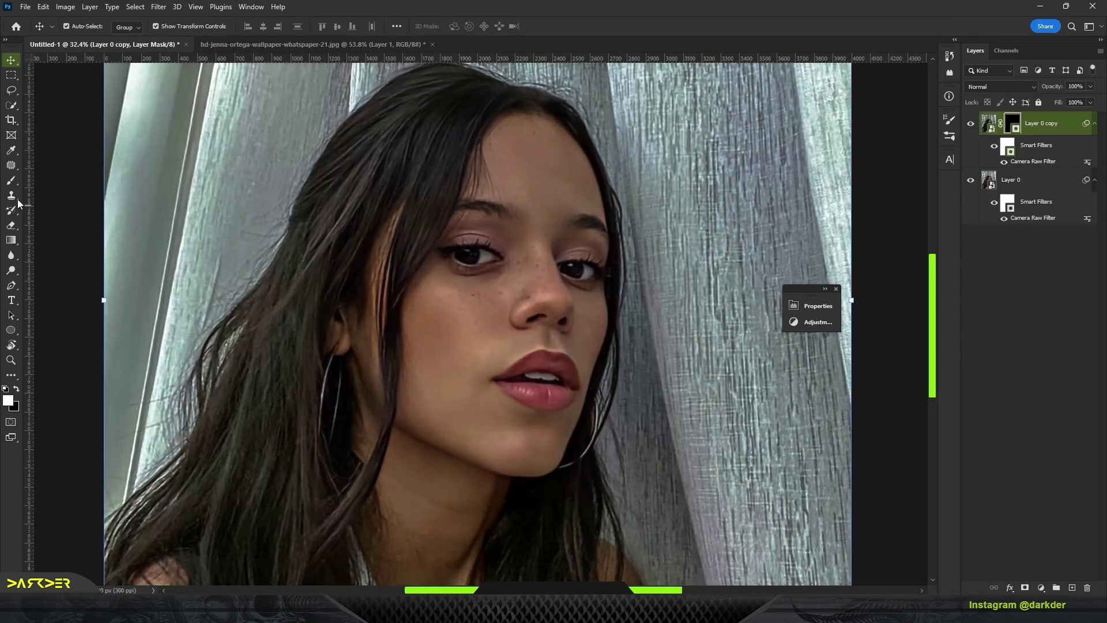
{"action": "left_click", "coordinate": [12, 180]}
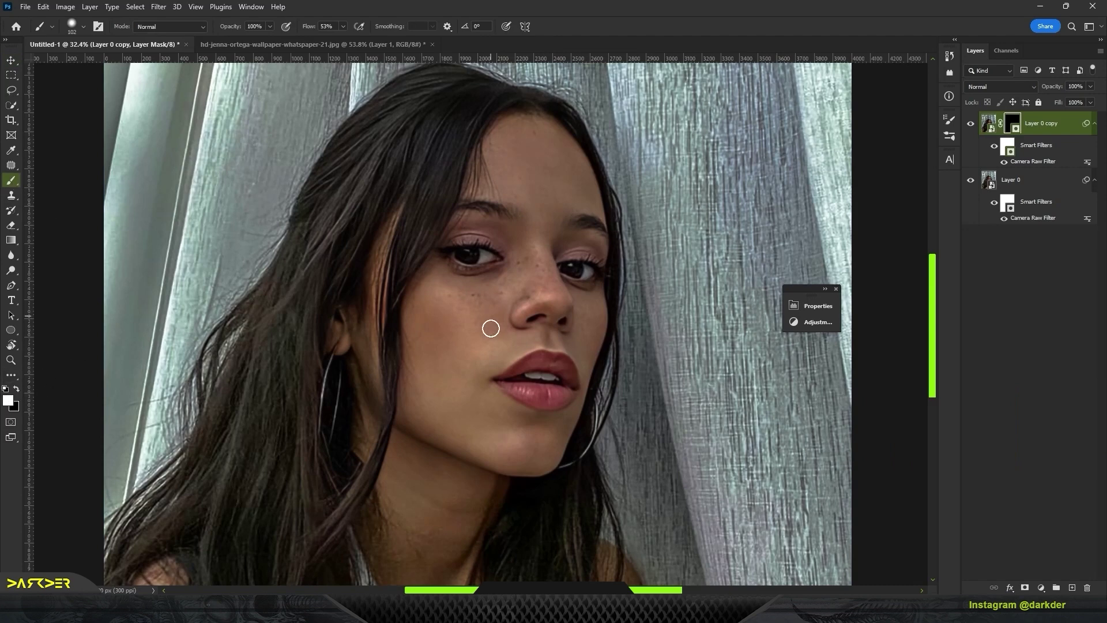
{"action": "scroll", "coordinate": [490, 329], "scroll_direction": "up", "scroll_amount": 2}
Paint white with varying brush sizes over the face, nose, neck and shoulder.
{"action": "left_click_drag", "start_coordinate": [480, 294], "coordinate": [532, 259], "text": "alt"}
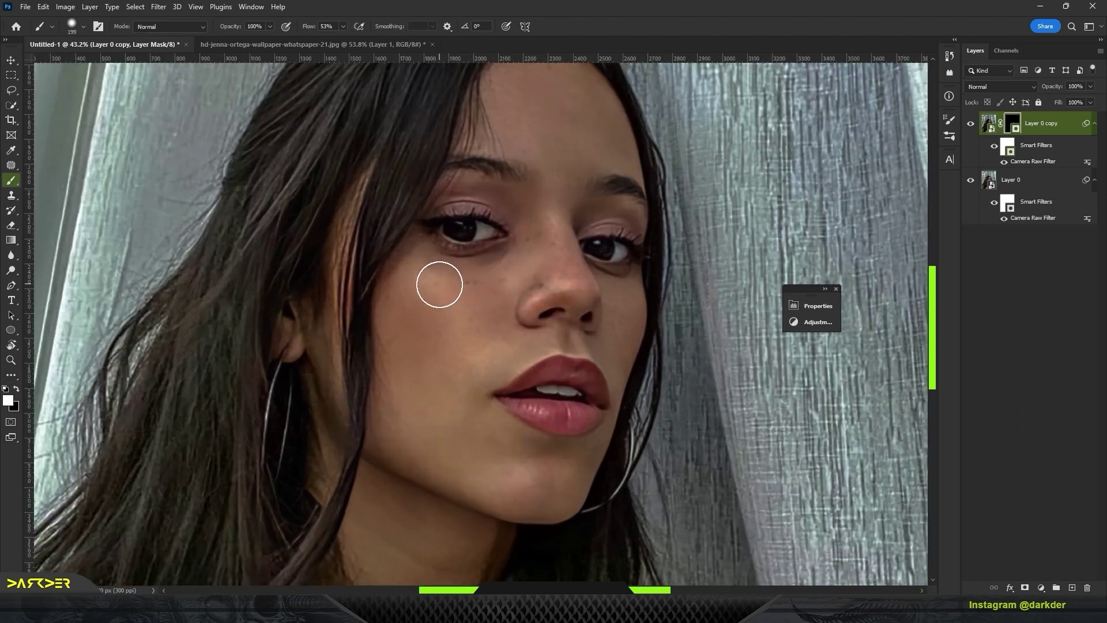
{"action": "scroll", "coordinate": [521, 352], "scroll_direction": "up", "scroll_amount": 2}
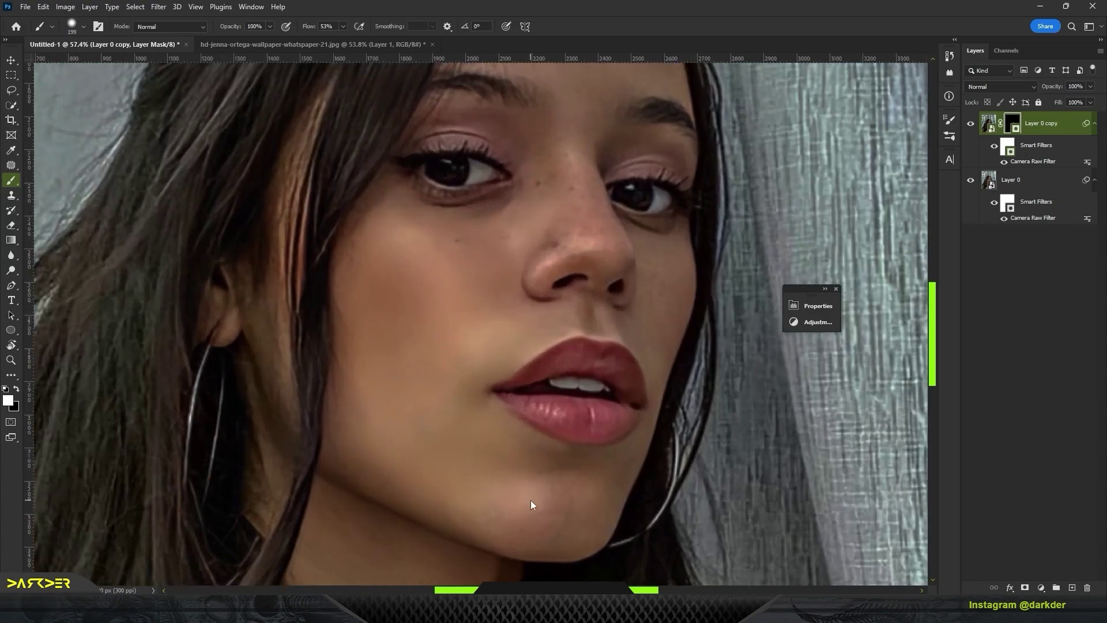
{"action": "scroll", "coordinate": [543, 314], "scroll_direction": "up", "scroll_amount": 3}
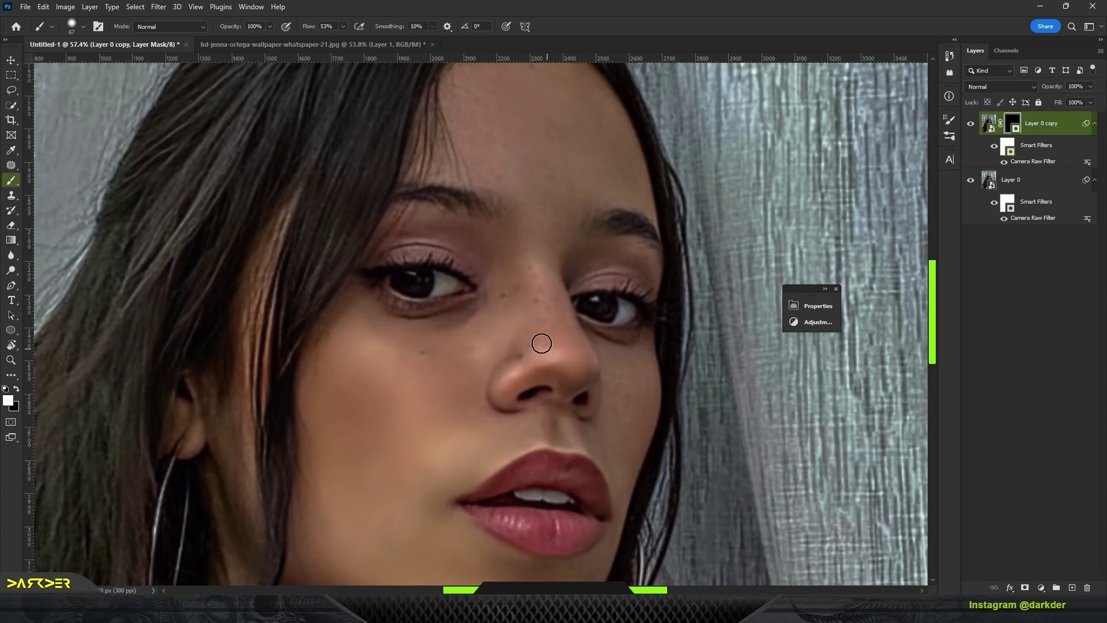
{"action": "left_click_drag", "start_coordinate": [555, 330], "coordinate": [519, 346], "text": "alt"}
{"action": "left_click_drag", "start_coordinate": [503, 288], "coordinate": [502, 295], "text": "alt"}
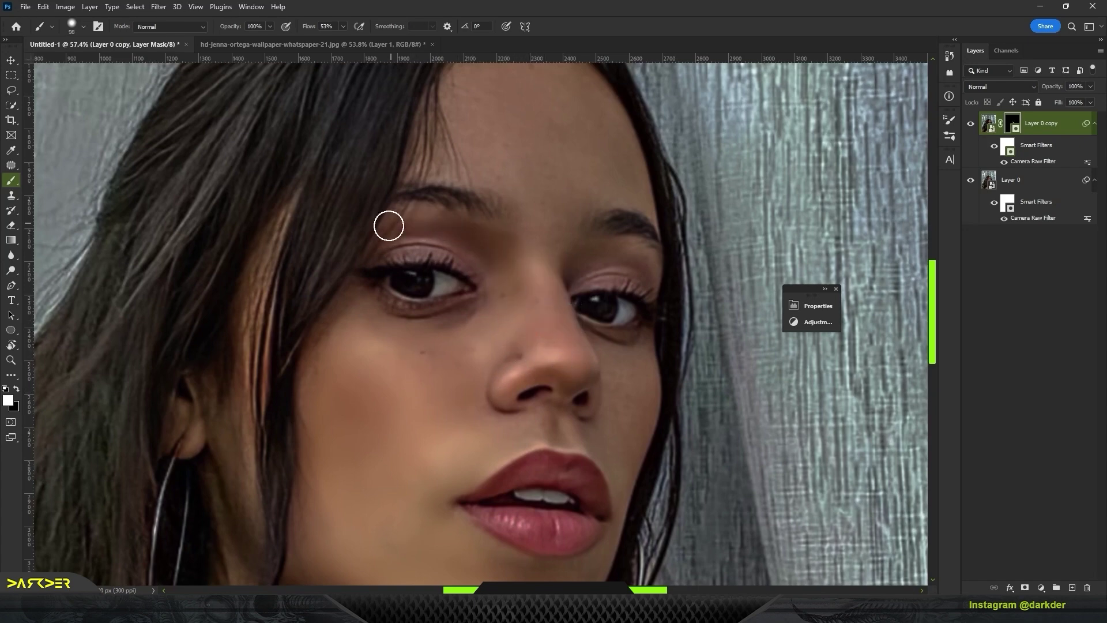
{"action": "scroll", "coordinate": [497, 160], "scroll_direction": "up", "scroll_amount": 3}
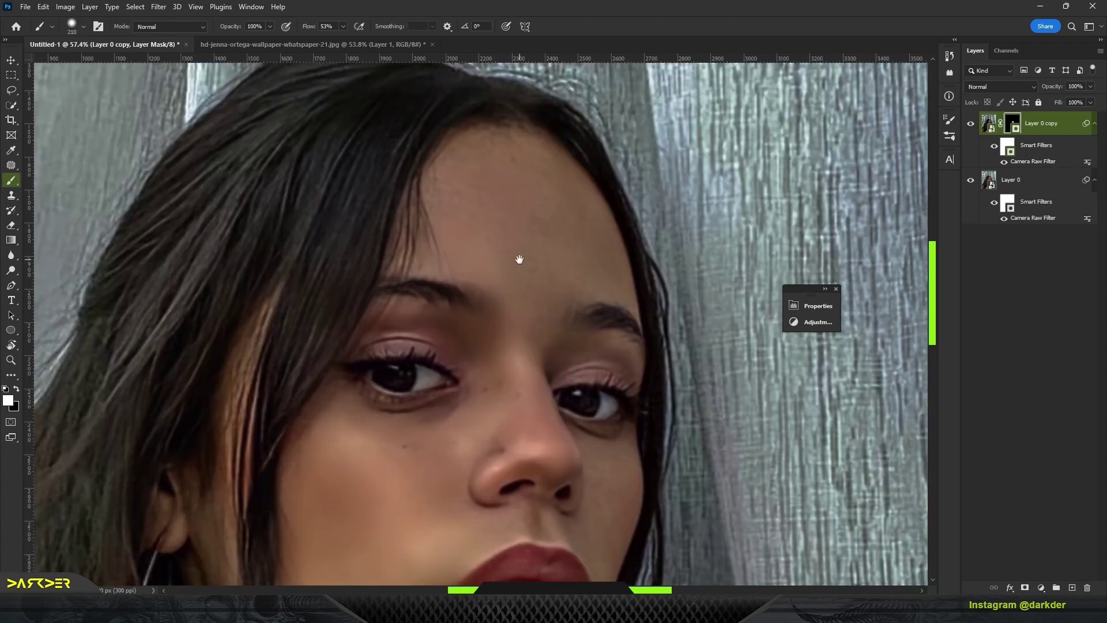
{"action": "key", "text": "bracketleft"}
{"action": "key", "text": "bracketleft"}
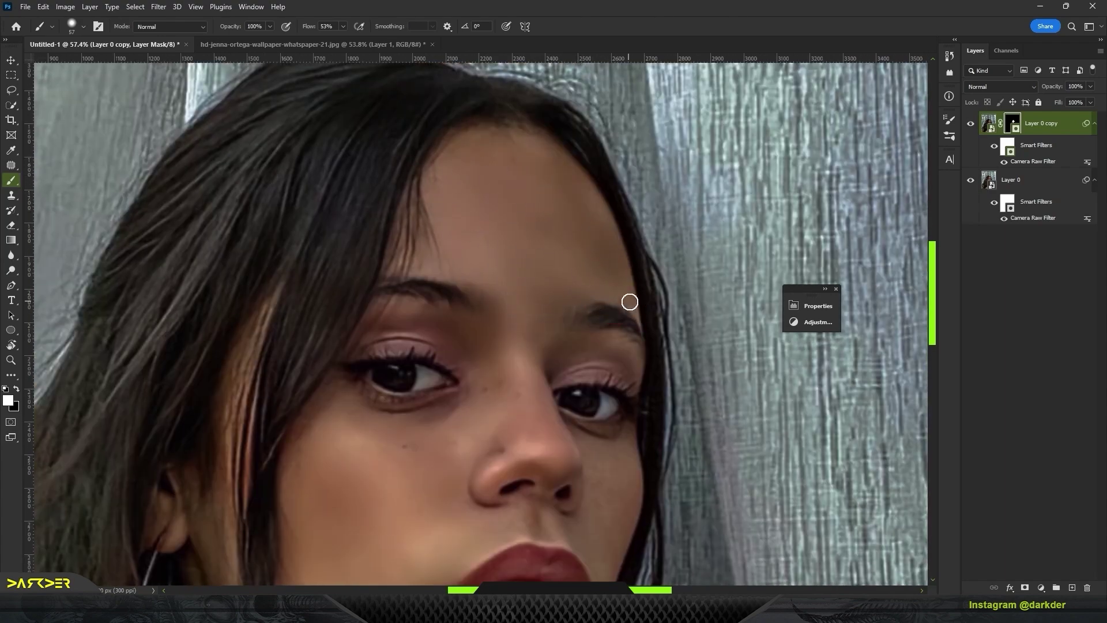
{"action": "scroll", "coordinate": [597, 354], "scroll_direction": "down", "scroll_amount": 3}
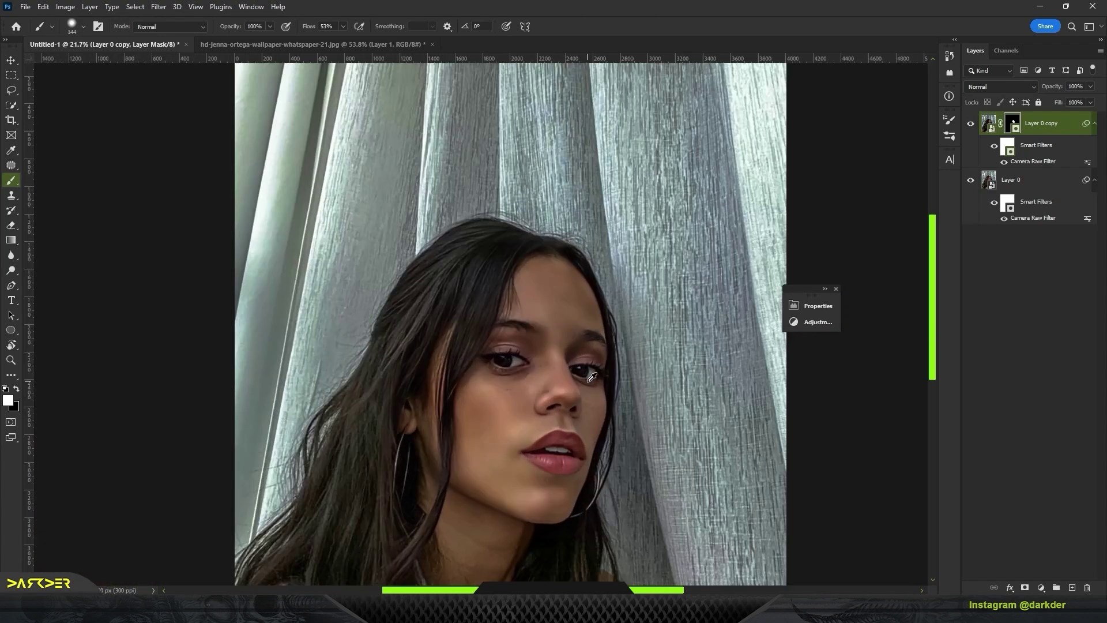
{"action": "scroll", "coordinate": [571, 346], "scroll_direction": "up", "scroll_amount": 3}
{"action": "left_click_drag", "start_coordinate": [554, 347], "coordinate": [589, 346], "text": "alt"}
{"action": "scroll", "coordinate": [415, 312], "scroll_direction": "down", "scroll_amount": 3}
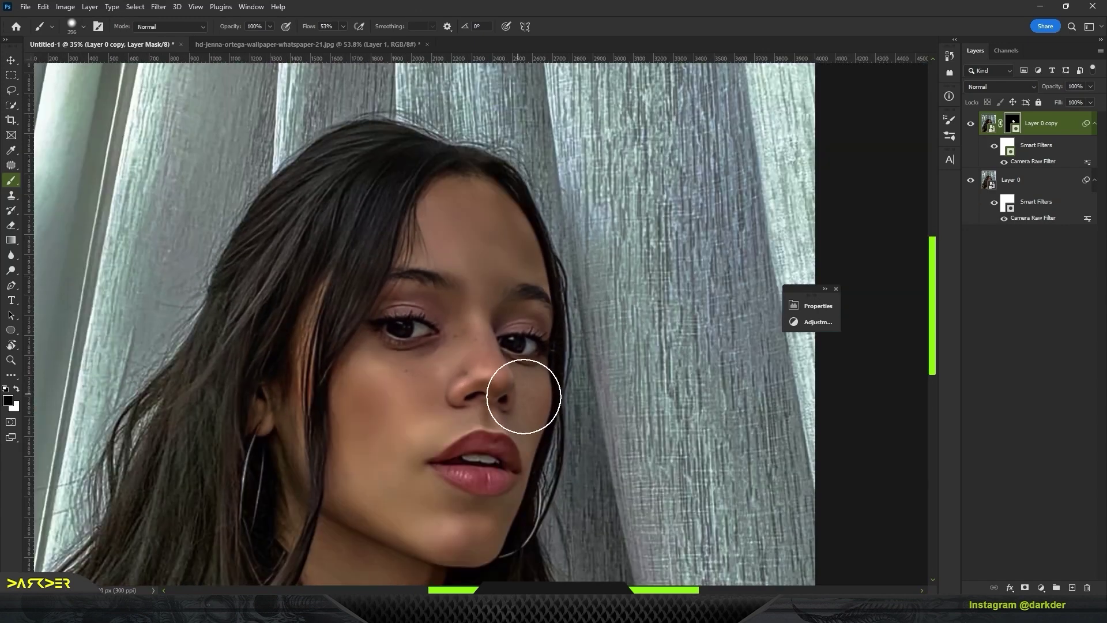
{"action": "scroll", "coordinate": [554, 390], "scroll_direction": "up", "scroll_amount": 4}
{"action": "key", "text": "x"}
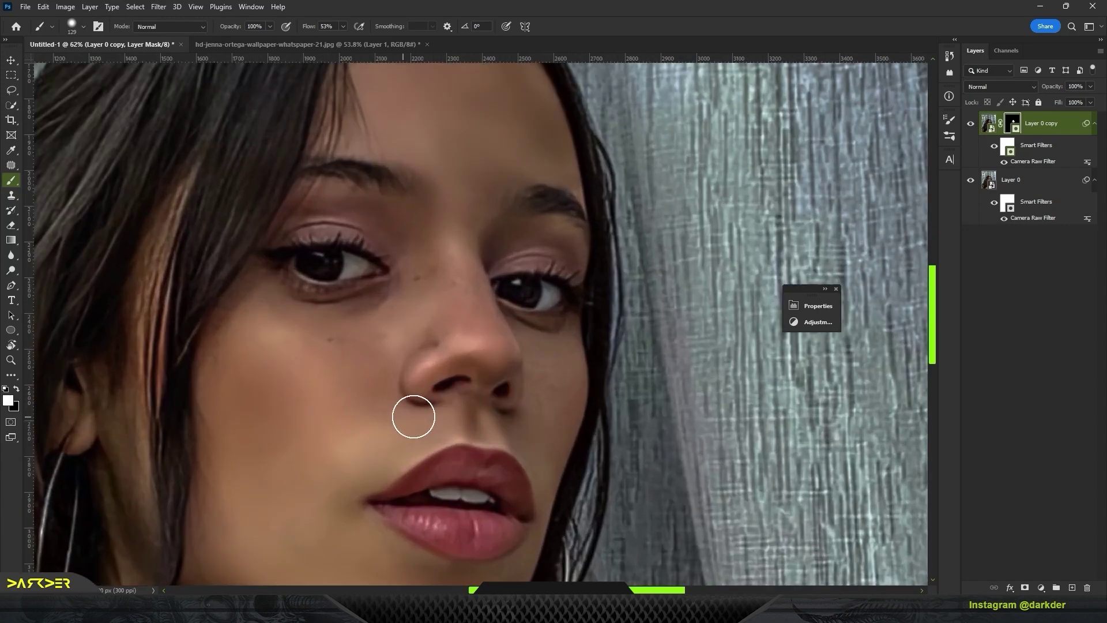
{"action": "scroll", "coordinate": [544, 481], "scroll_direction": "down", "scroll_amount": 4}
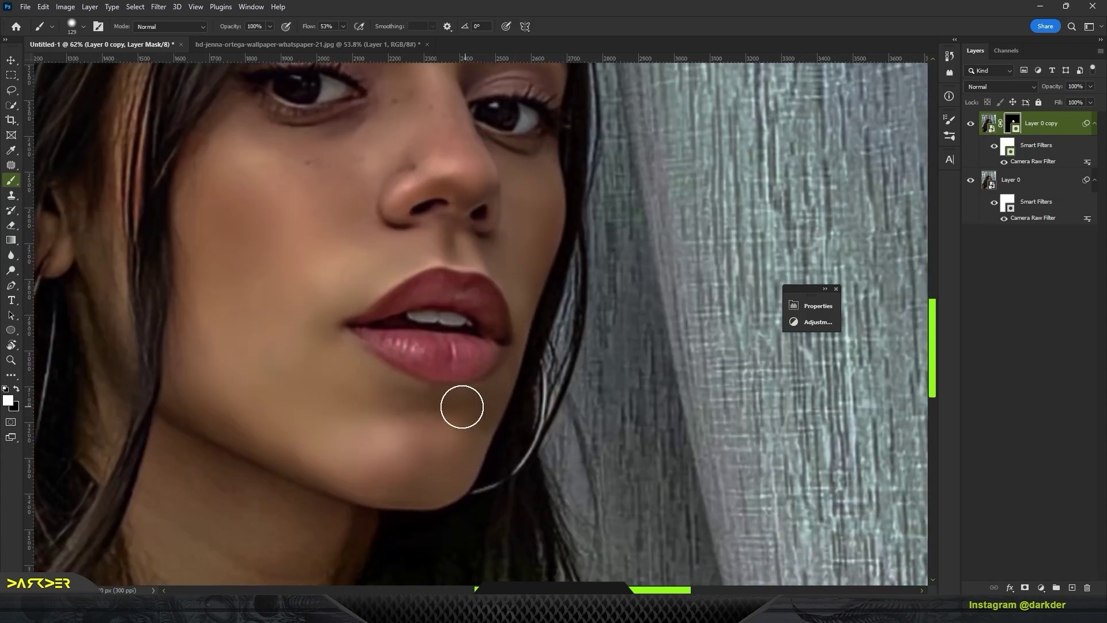
{"action": "scroll", "coordinate": [398, 315], "scroll_direction": "down", "scroll_amount": 3}
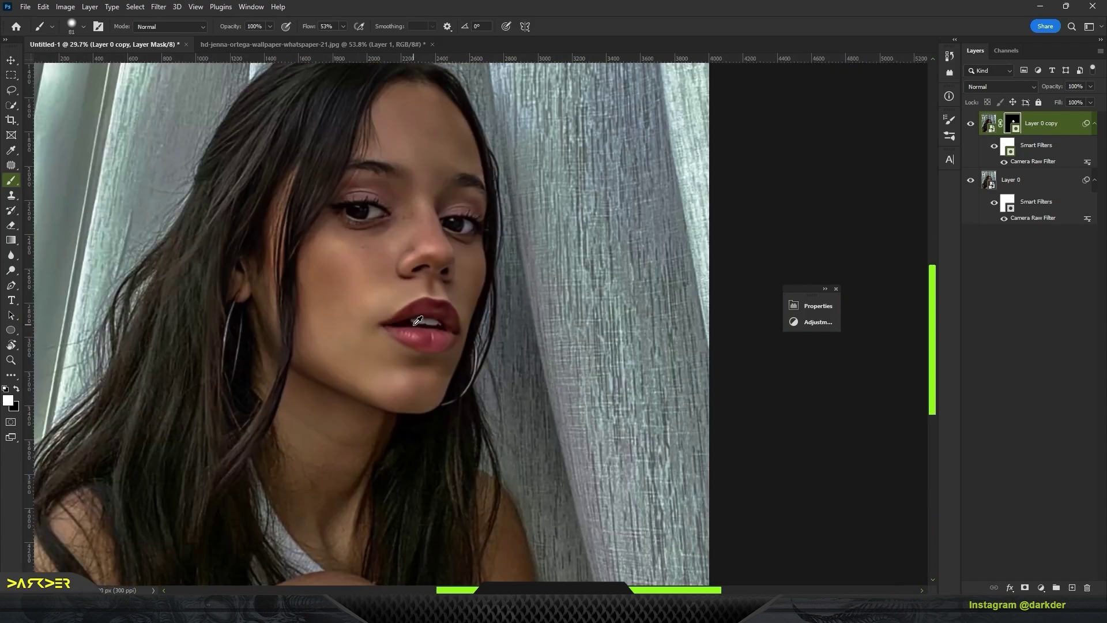
{"action": "scroll", "coordinate": [381, 364], "scroll_direction": "up", "scroll_amount": 1}
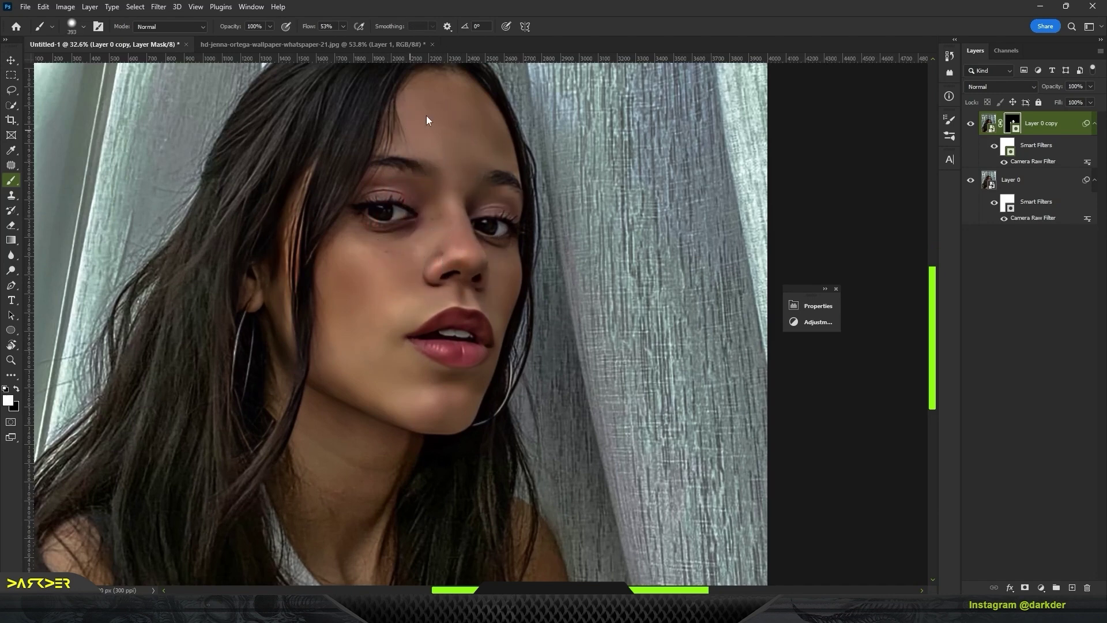
{"action": "scroll", "coordinate": [346, 519], "scroll_direction": "down", "scroll_amount": 5}
{"action": "left_click_drag", "start_coordinate": [355, 364], "coordinate": [432, 329]}
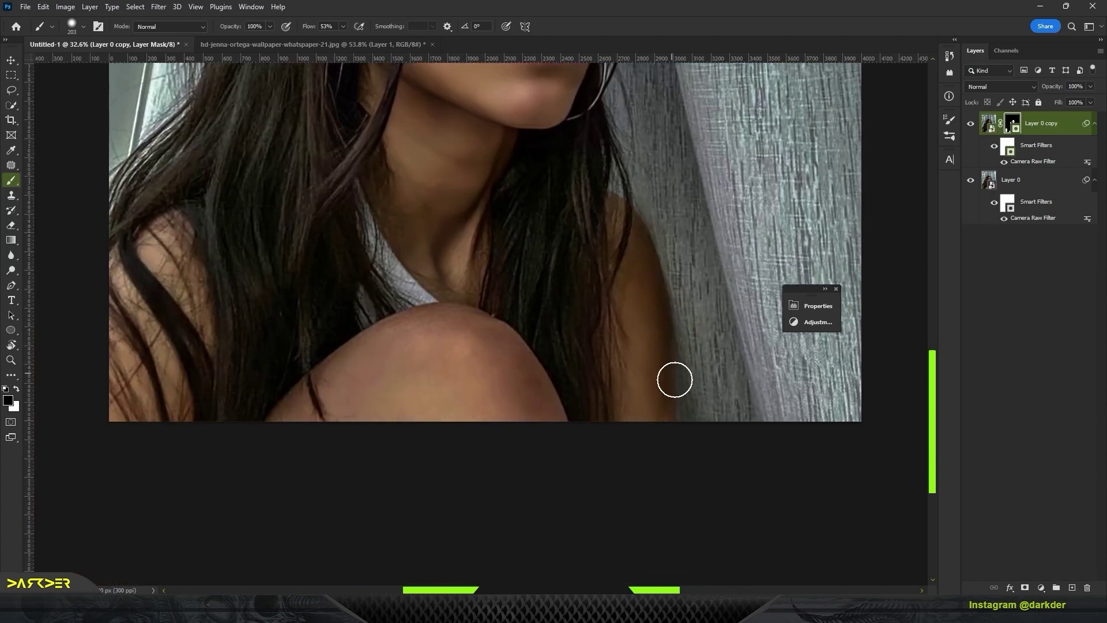
{"action": "scroll", "coordinate": [678, 306], "scroll_direction": "down", "scroll_amount": 4}
{"action": "scroll", "coordinate": [596, 242], "scroll_direction": "up", "scroll_amount": 3}
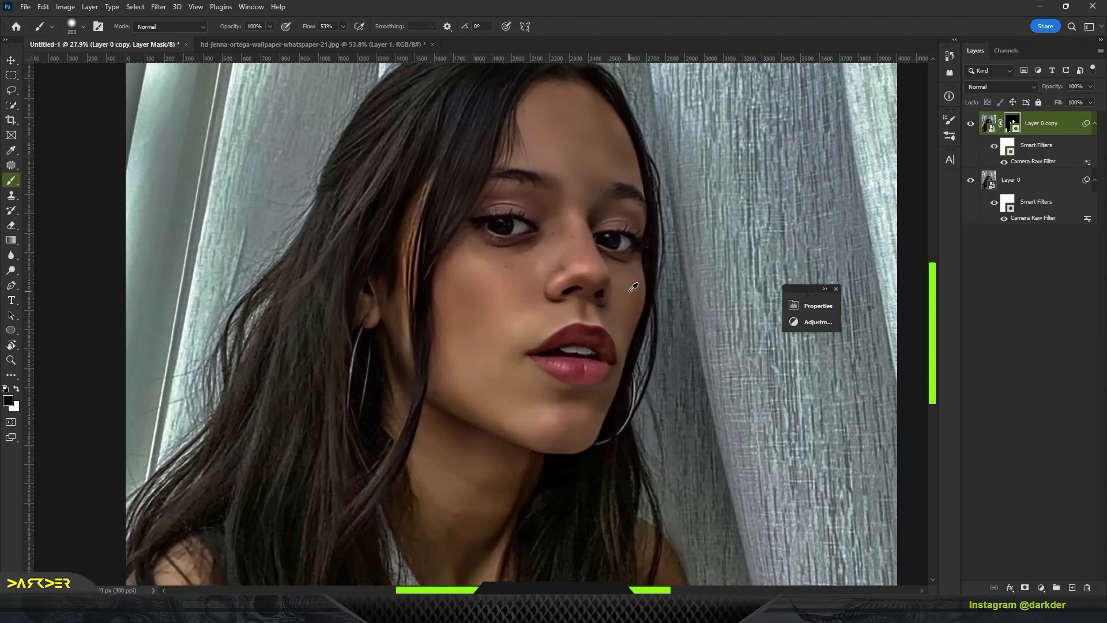
{"action": "scroll", "coordinate": [632, 286], "scroll_direction": "up", "scroll_amount": 4}
Set the detail copy's Blend If to fade over bright underlying tones, then compare visibility.
{"action": "double_click", "coordinate": [1076, 132]}
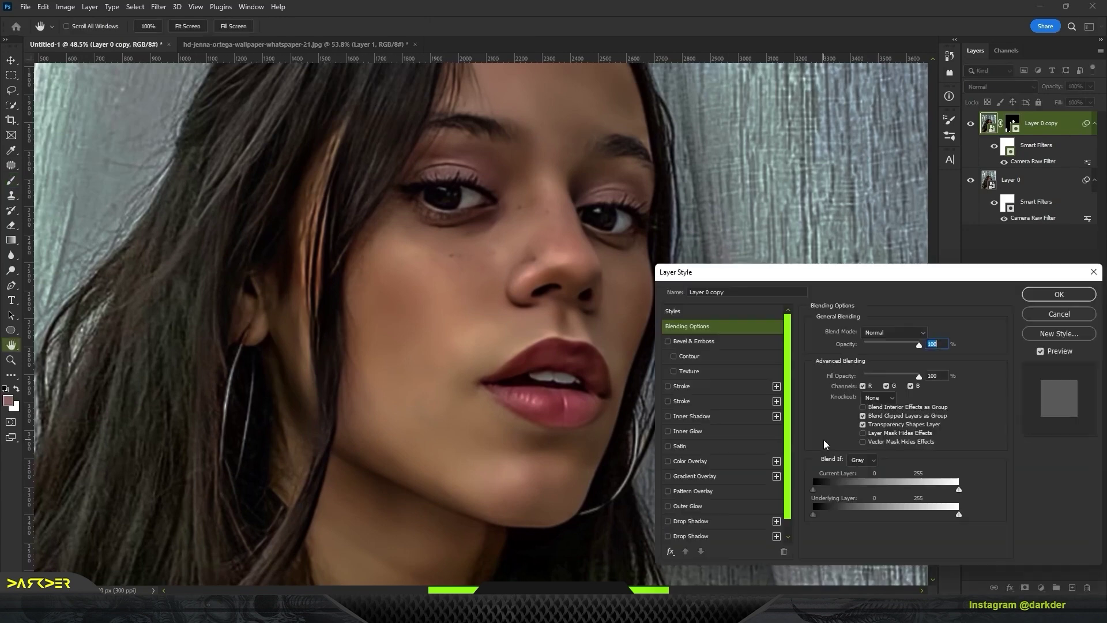
{"action": "left_click_drag", "start_coordinate": [837, 516], "coordinate": [939, 516]}
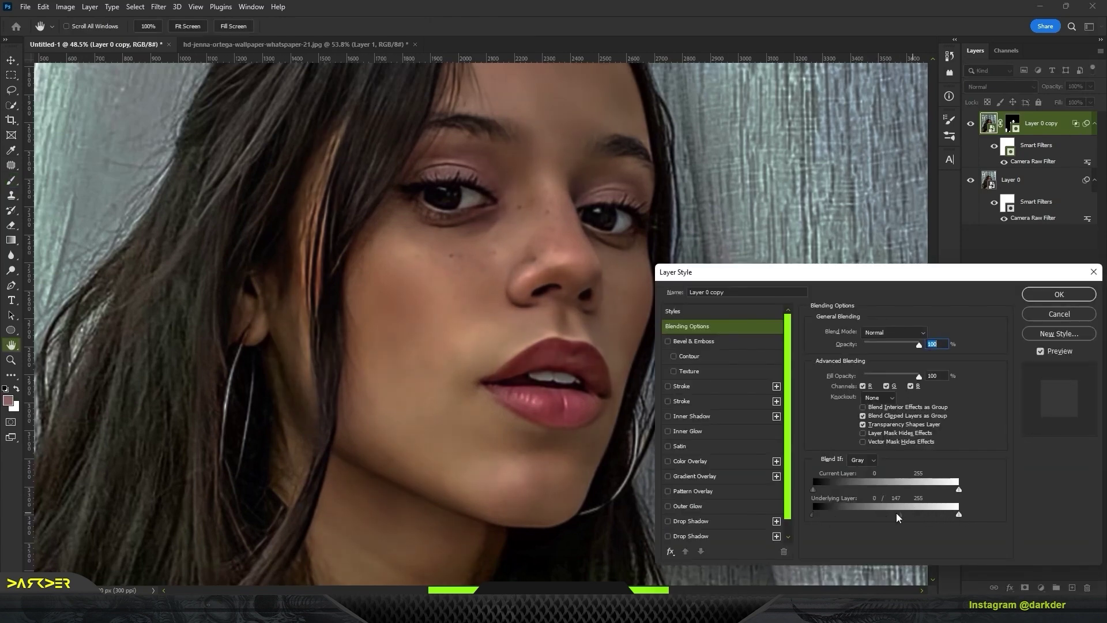
{"action": "left_click", "coordinate": [1045, 294]}
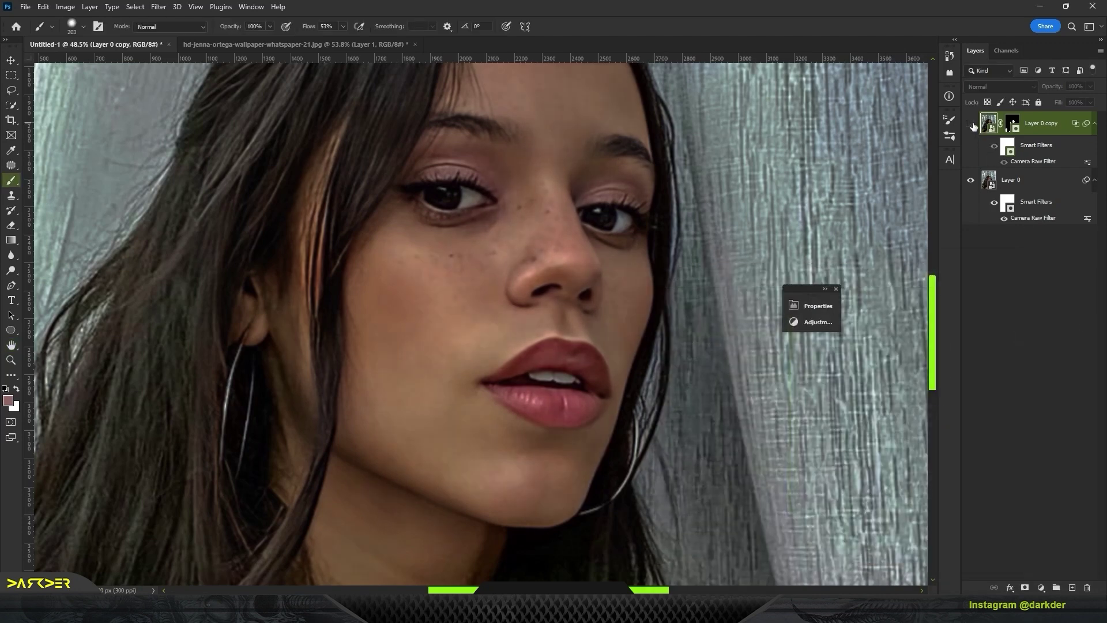
{"action": "left_click", "coordinate": [970, 123]}
{"action": "scroll", "coordinate": [537, 263], "scroll_direction": "down", "scroll_amount": 3}
Add a Curves layer with the white point dragged left for strong brightening.
{"action": "left_click", "coordinate": [1035, 590]}
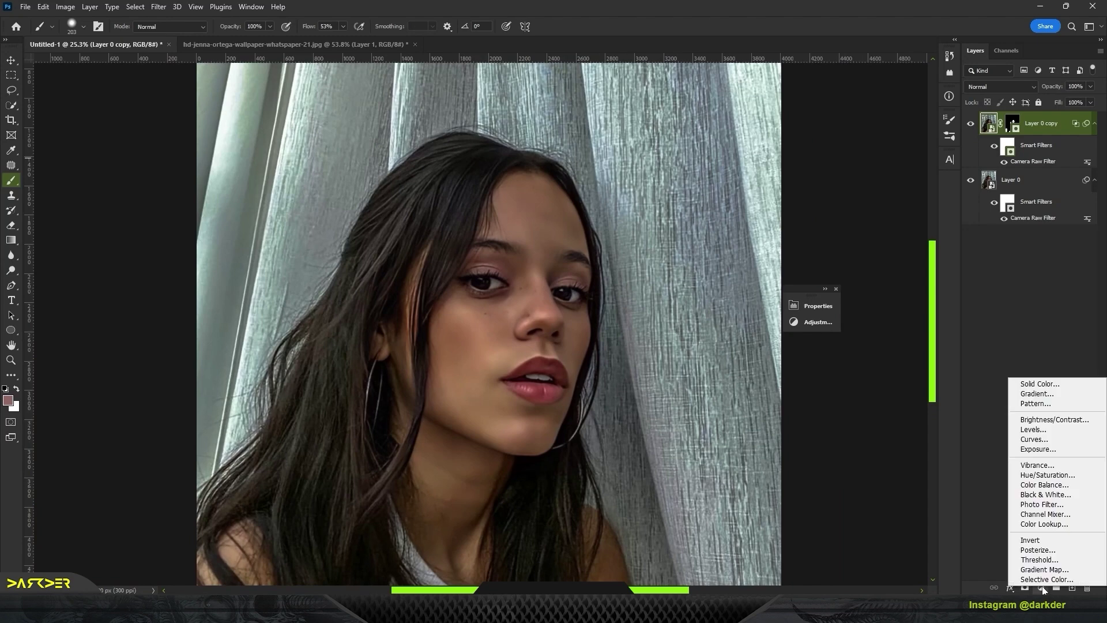
{"action": "left_click", "coordinate": [1051, 420]}
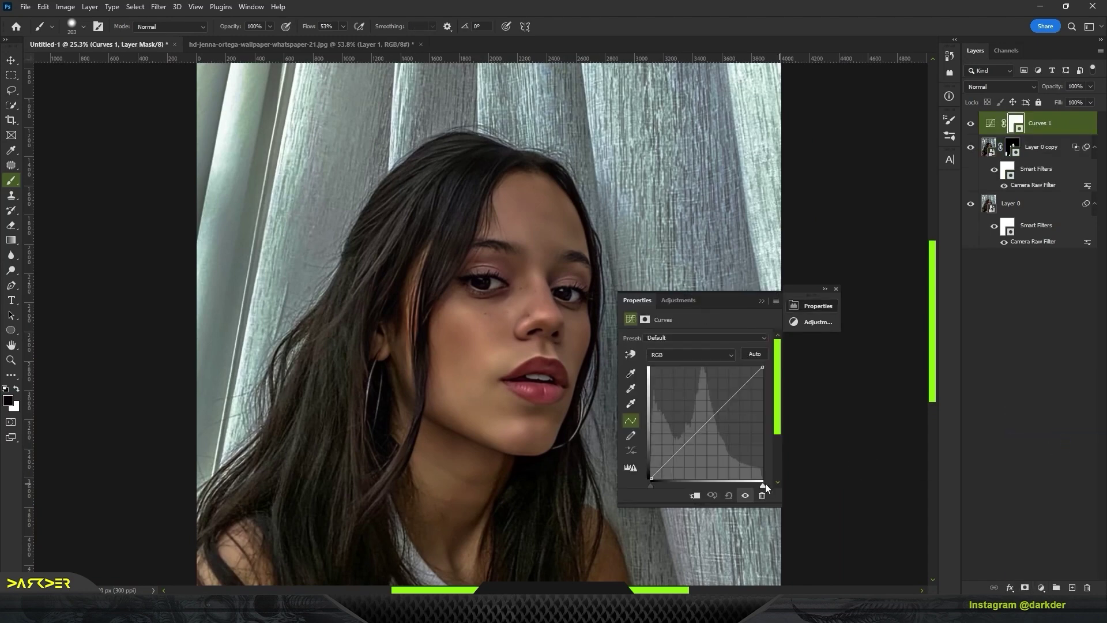
{"action": "left_click_drag", "start_coordinate": [764, 483], "coordinate": [707, 486]}
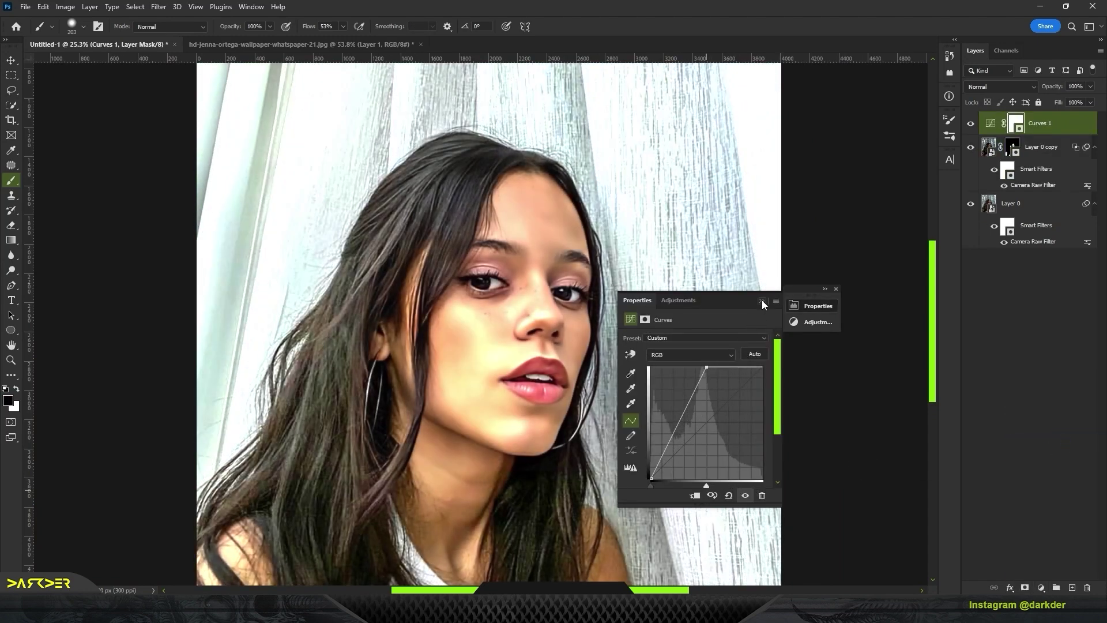
{"action": "left_click", "coordinate": [763, 300]}
Restrict Curves 1 to lighter tones with the Underlying Layer Blend If slider.
{"action": "right_click", "coordinate": [1071, 127]}
{"action": "left_click", "coordinate": [1035, 132]}
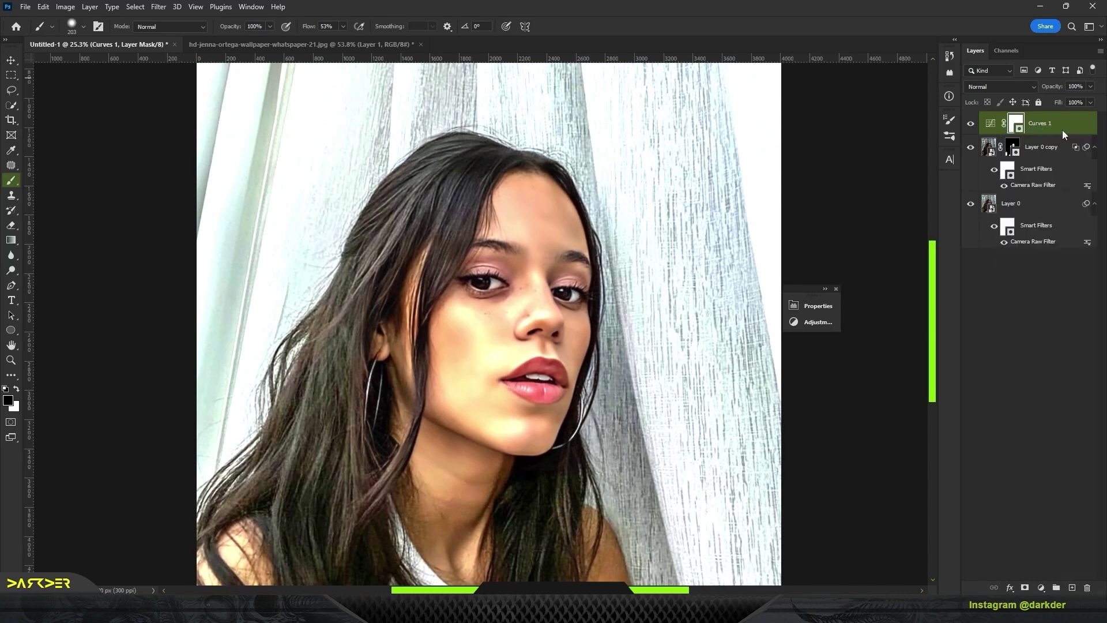
{"action": "left_click_drag", "start_coordinate": [814, 514], "coordinate": [955, 517]}
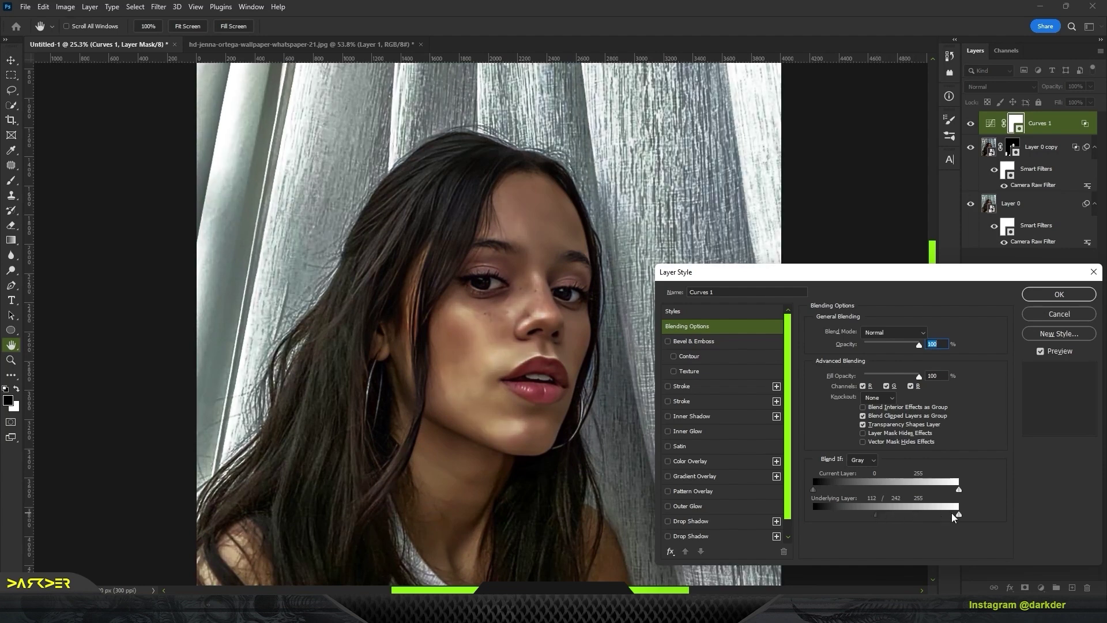
{"action": "left_click", "coordinate": [1059, 295]}
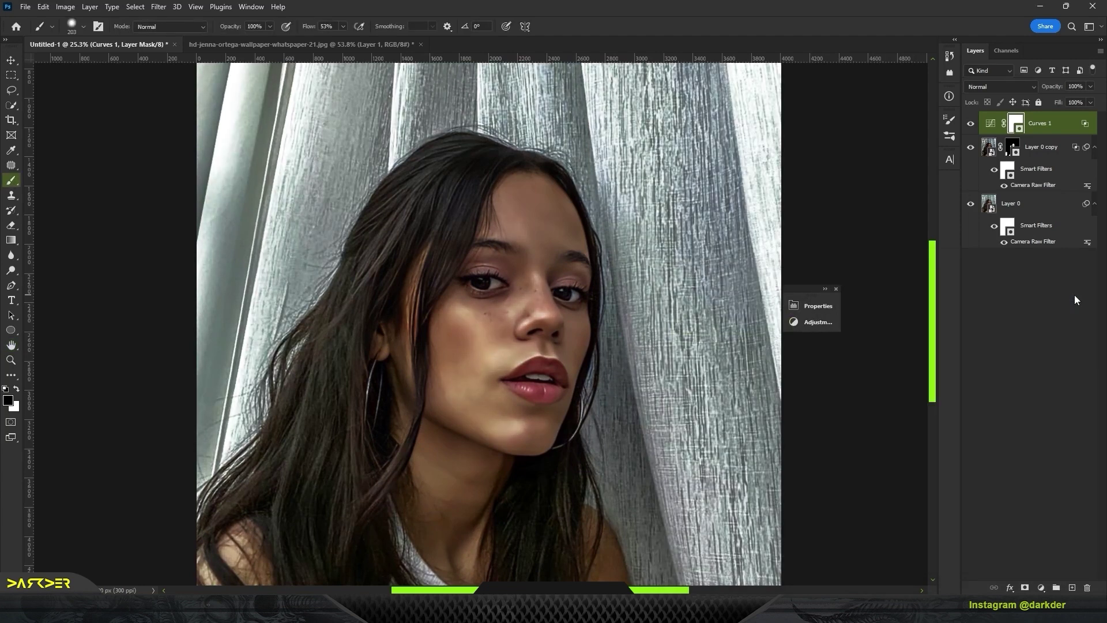
Invert the Curves mask and paint the brightening onto the face's highlights.
{"action": "key", "text": "ctrl+i"}
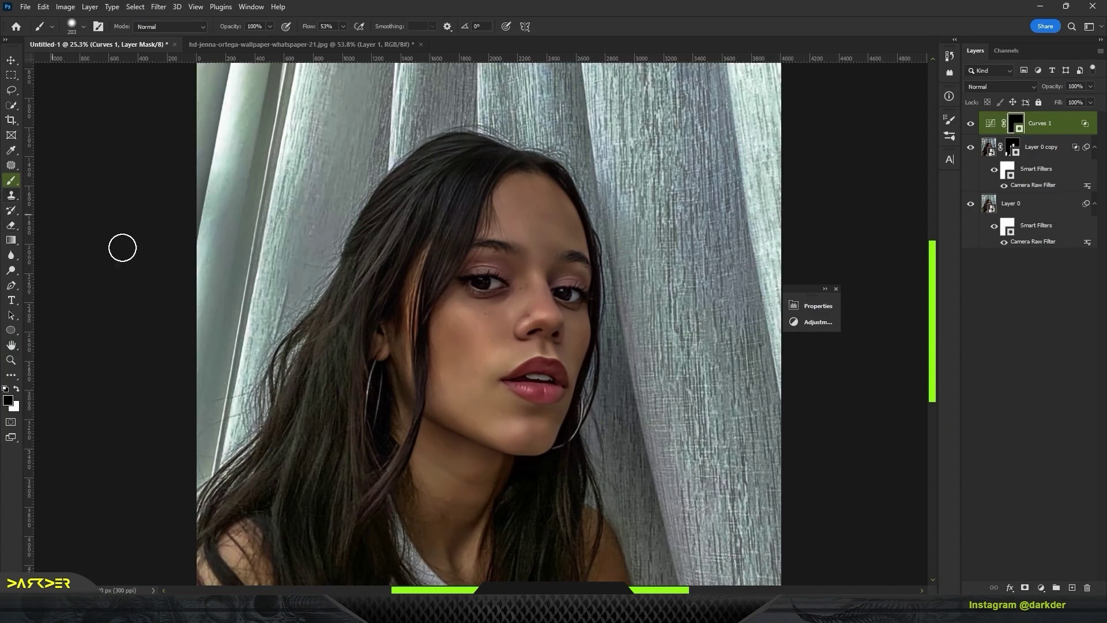
{"action": "scroll", "coordinate": [484, 329], "scroll_direction": "up", "scroll_amount": 2}
{"action": "key", "text": "bracketright"}
{"action": "key", "text": "bracketright"}
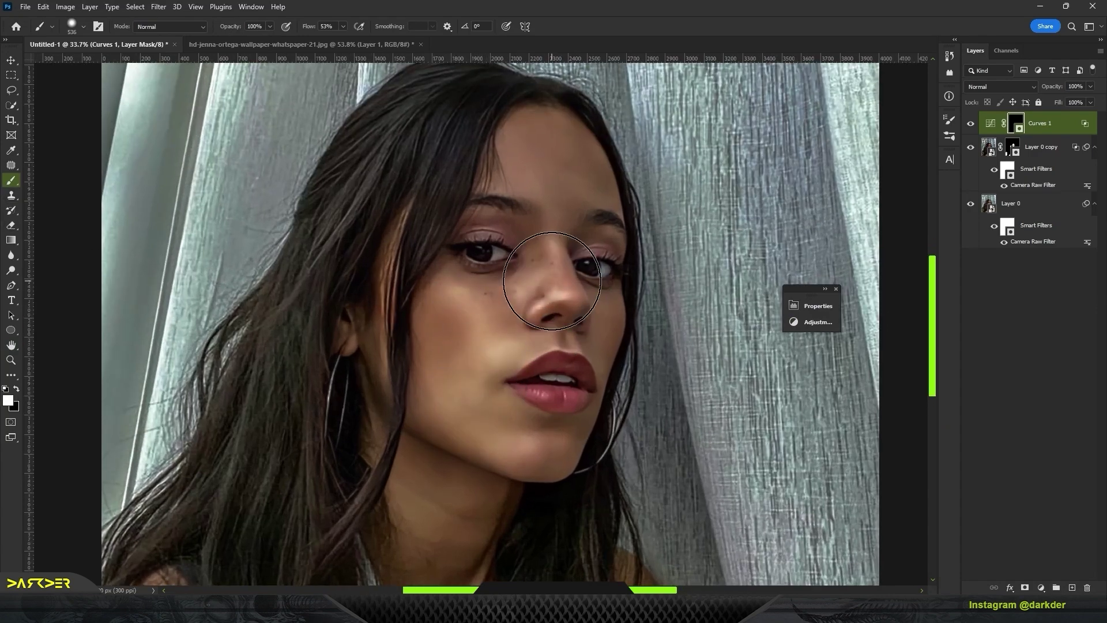
{"action": "left_click_drag", "start_coordinate": [511, 415], "coordinate": [511, 130]}
{"action": "mouse_move", "coordinate": [506, 475]}
{"action": "left_mouse_down"}
{"action": "mouse_move", "coordinate": [501, 307]}
{"action": "mouse_move", "coordinate": [531, 406]}
{"action": "left_mouse_up"}
{"action": "scroll", "coordinate": [530, 310], "scroll_direction": "down", "scroll_amount": 2}
{"action": "scroll", "coordinate": [532, 333], "scroll_direction": "down", "scroll_amount": 1}
{"action": "left_click_drag", "start_coordinate": [554, 260], "coordinate": [571, 329]}
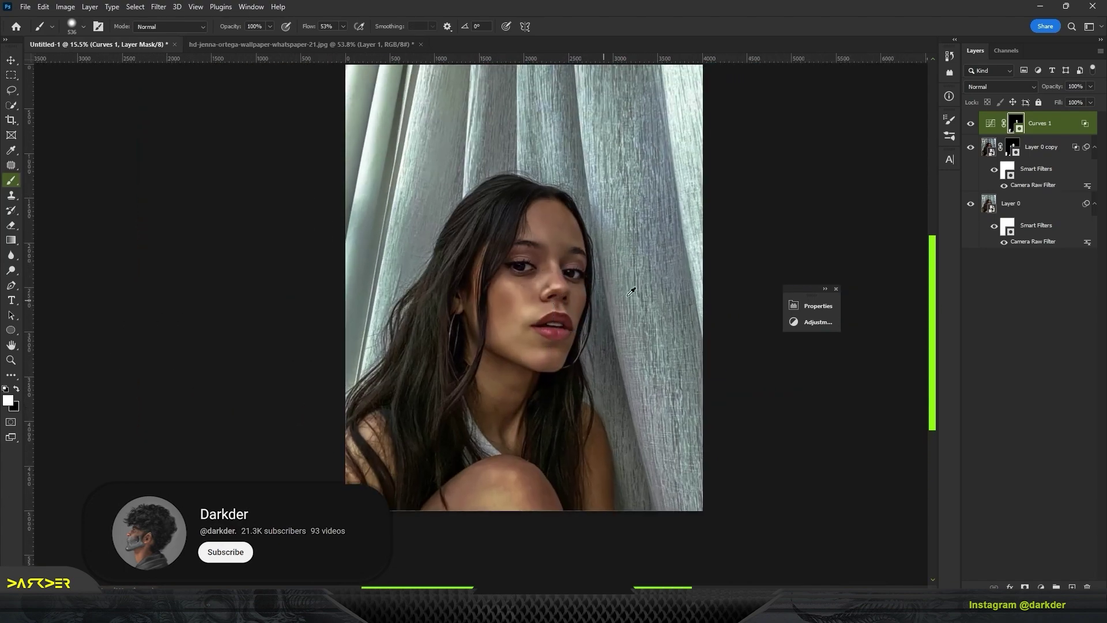
{"action": "scroll", "coordinate": [657, 387], "scroll_direction": "up", "scroll_amount": 1}
{"action": "scroll", "coordinate": [641, 372], "scroll_direction": "up", "scroll_amount": 1}
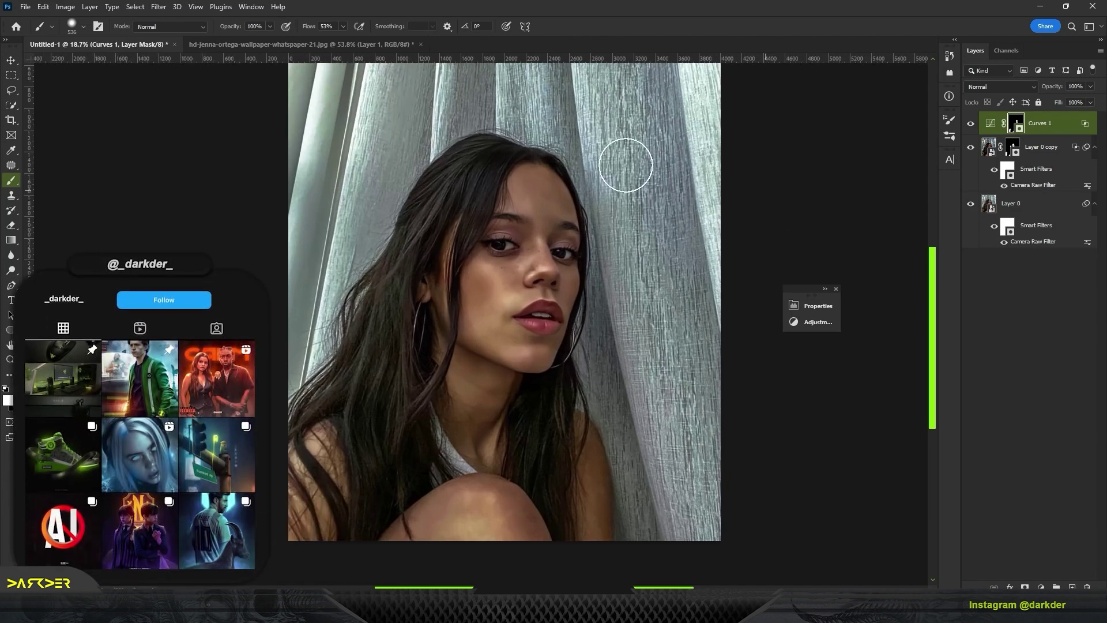
{"action": "scroll", "coordinate": [450, 206], "scroll_direction": "up", "scroll_amount": 1}
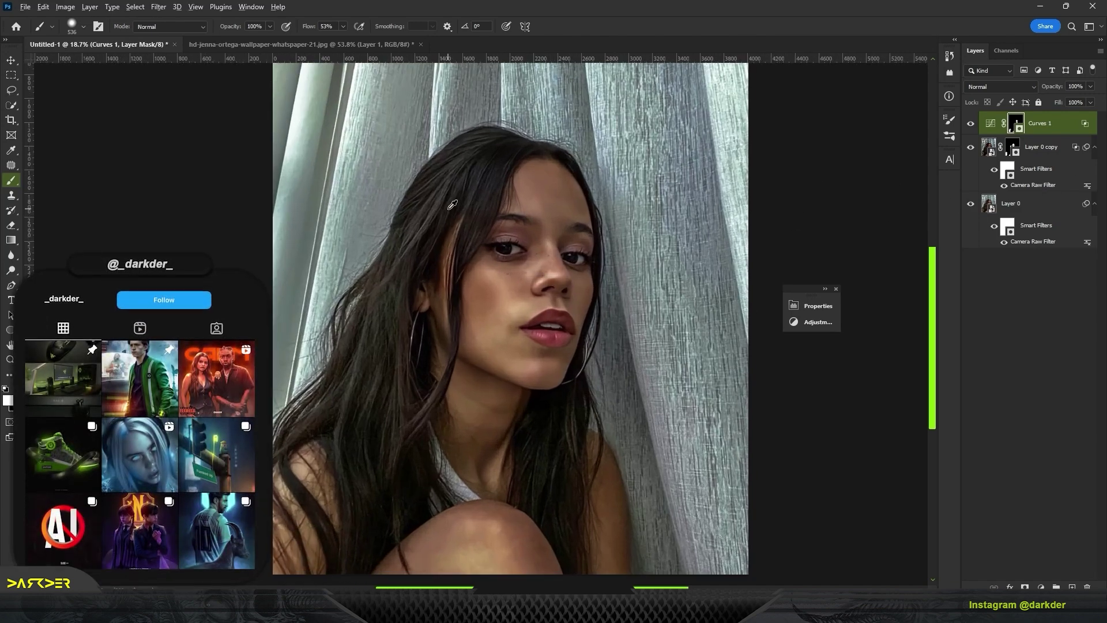
Compare the retouched portrait with the original JPG by switching between document tabs.
{"action": "left_click", "coordinate": [254, 45]}
{"action": "scroll", "coordinate": [519, 303], "scroll_direction": "up", "scroll_amount": 3}
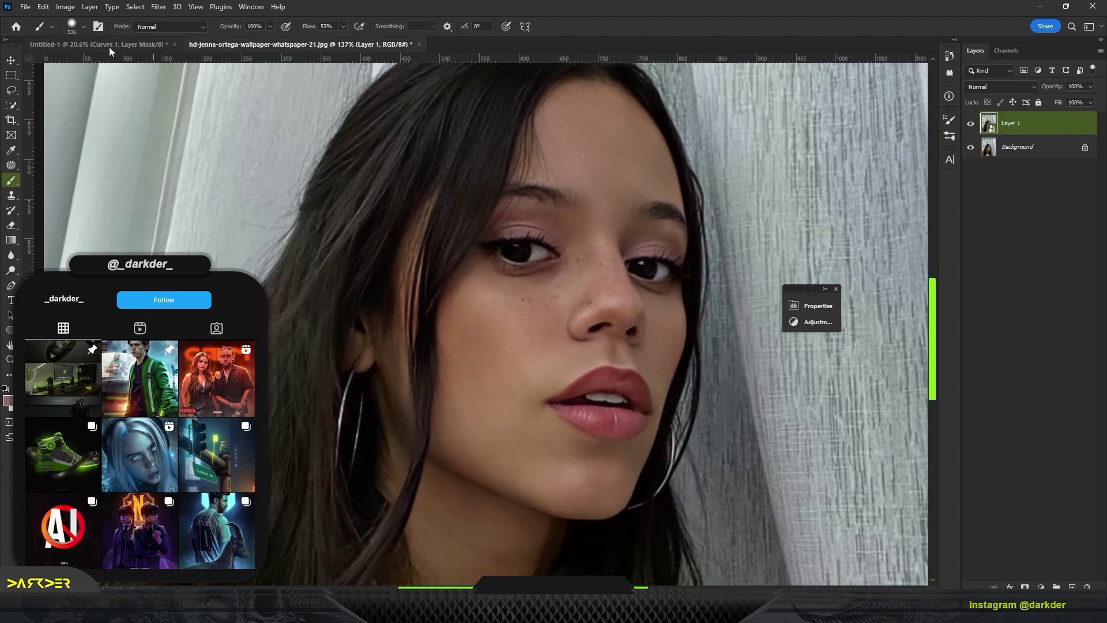
{"action": "key", "text": "ctrl+Tab"}
{"action": "scroll", "coordinate": [372, 197], "scroll_direction": "up", "scroll_amount": 3}
{"action": "left_click", "coordinate": [269, 45]}
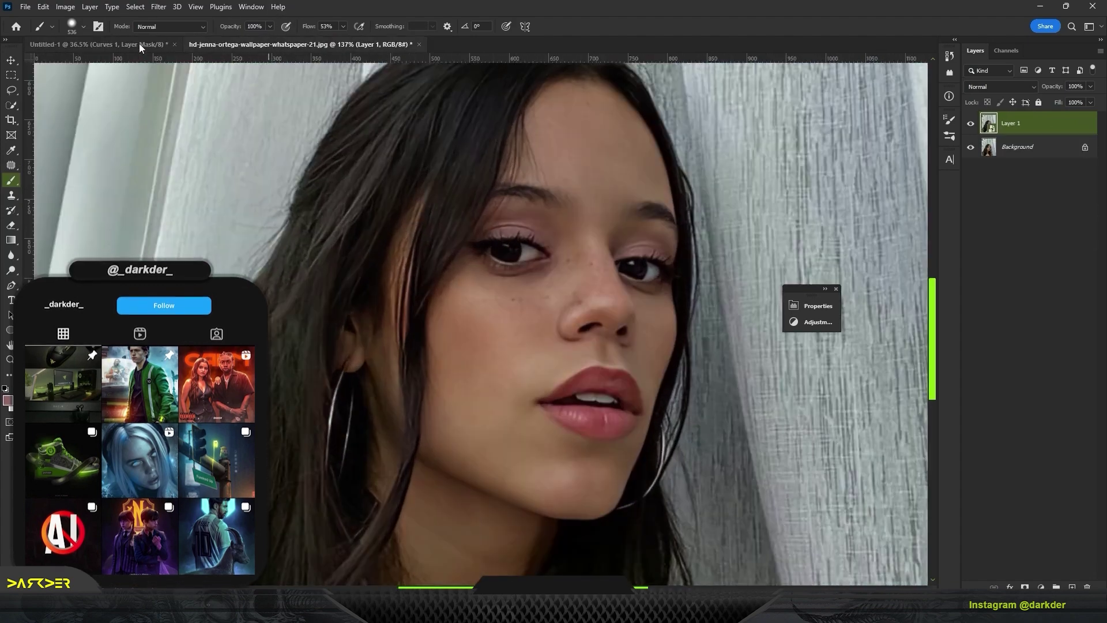
{"action": "left_click", "coordinate": [139, 43]}
{"action": "left_click", "coordinate": [260, 45]}
{"action": "left_click", "coordinate": [137, 42]}
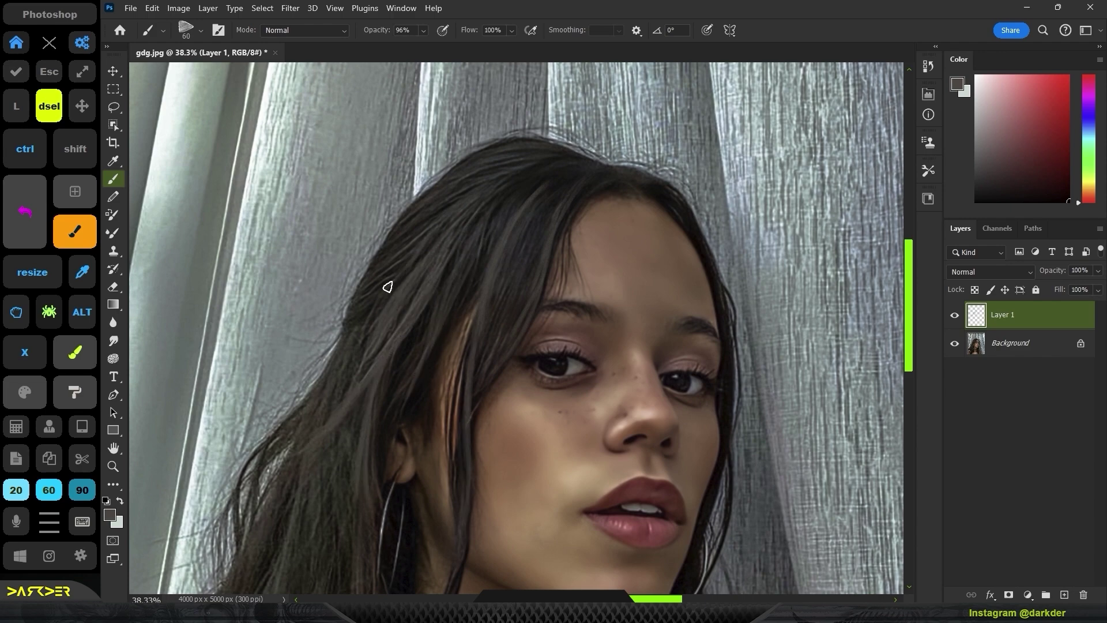
Paint fine hair strands over the portrait's hair on Layer 1 with a hair brush.
{"action": "left_click_drag", "start_coordinate": [244, 563], "coordinate": [259, 484]}
{"action": "scroll", "coordinate": [260, 484], "scroll_direction": "down", "scroll_amount": 2}
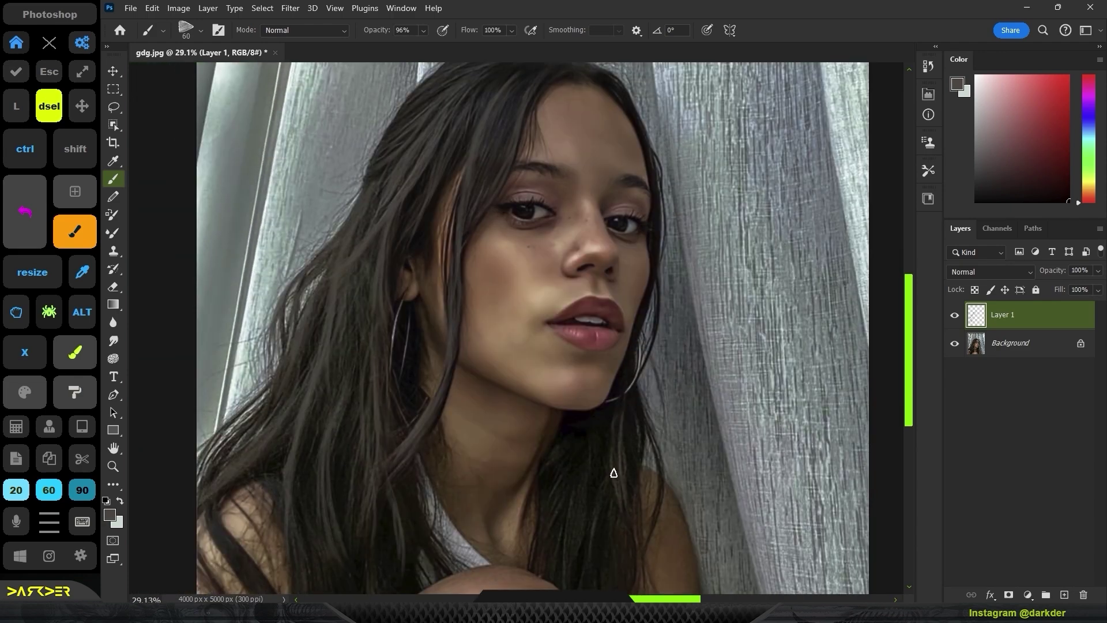
{"action": "right_click", "coordinate": [616, 485]}
{"action": "left_click", "coordinate": [638, 465]}
{"action": "scroll", "coordinate": [519, 152], "scroll_direction": "up", "scroll_amount": 2}
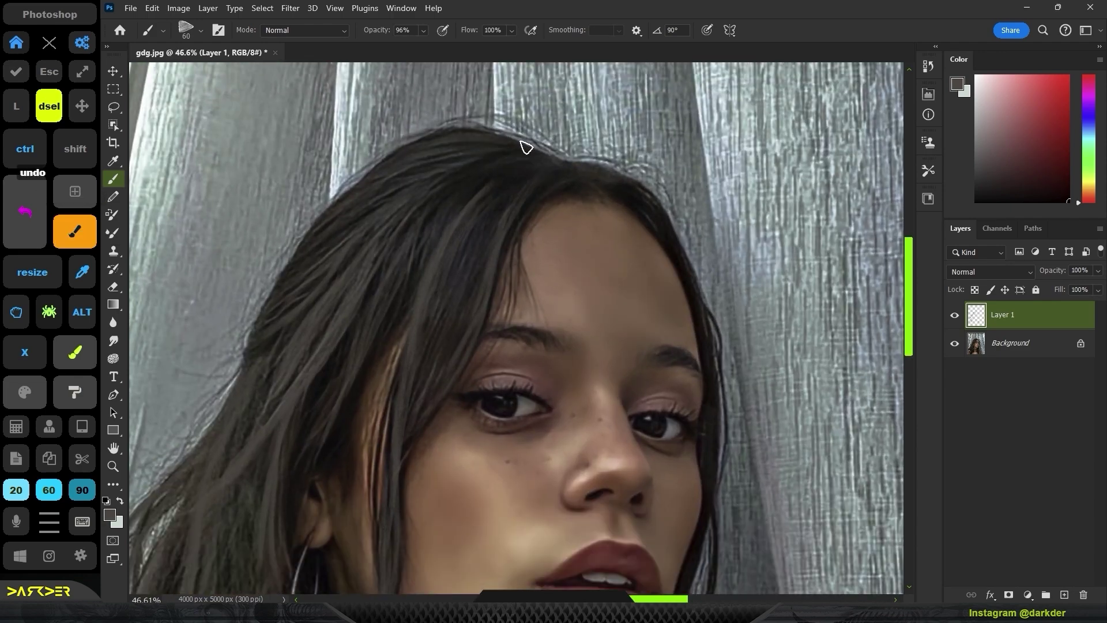
{"action": "left_click_drag", "start_coordinate": [346, 327], "coordinate": [245, 580]}
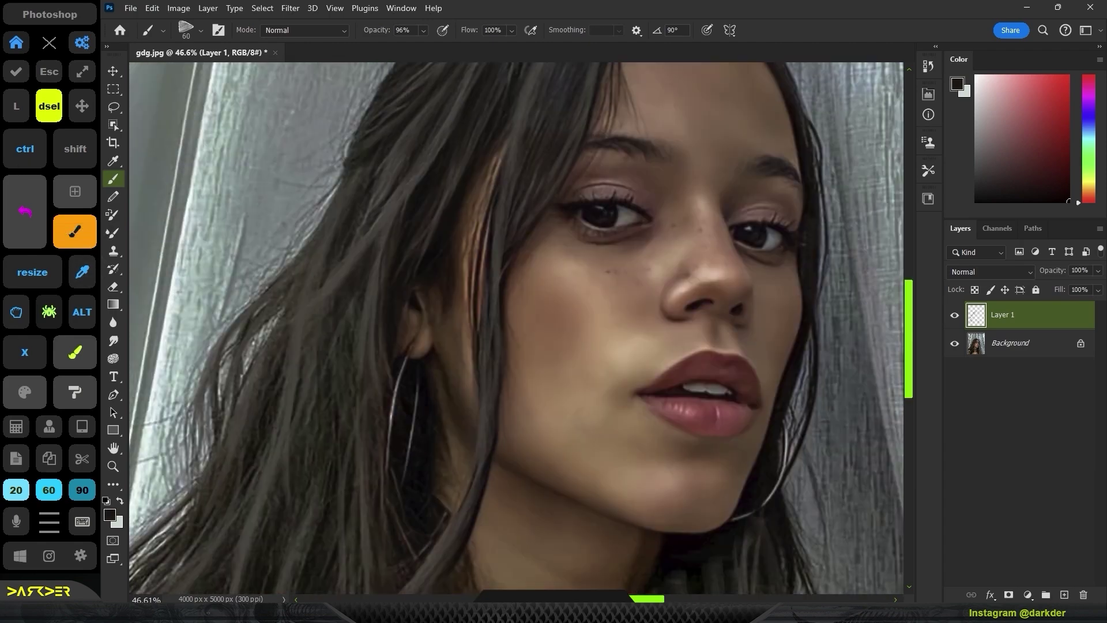
{"action": "scroll", "coordinate": [519, 329], "scroll_direction": "down", "scroll_amount": 3}
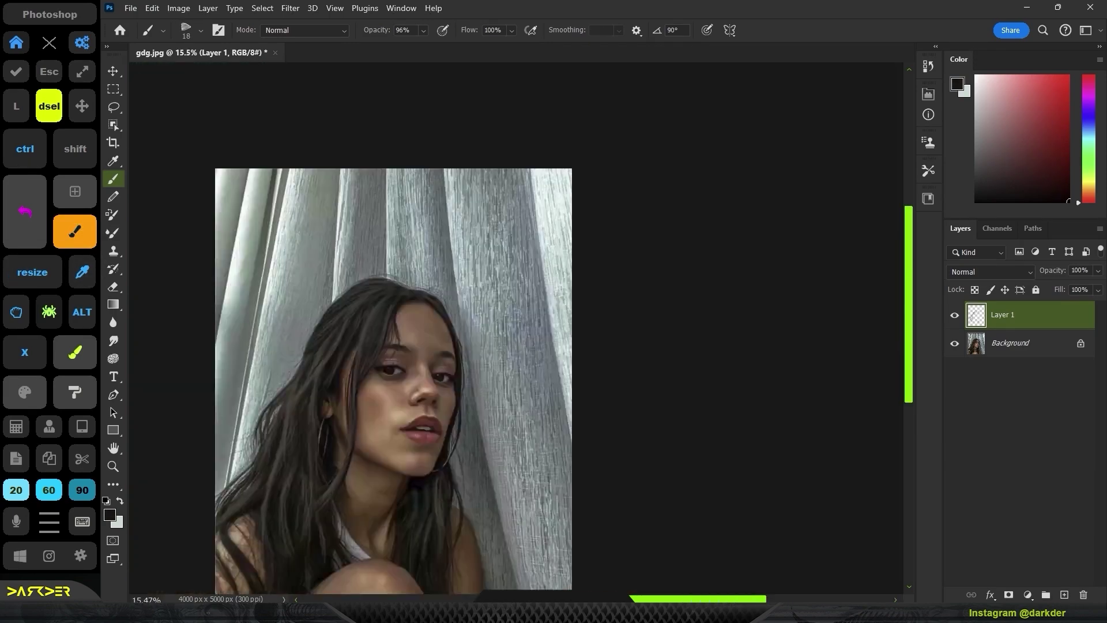
{"action": "scroll", "coordinate": [520, 329], "scroll_direction": "up", "scroll_amount": 4}
{"action": "left_click_drag", "start_coordinate": [449, 191], "coordinate": [364, 415]}
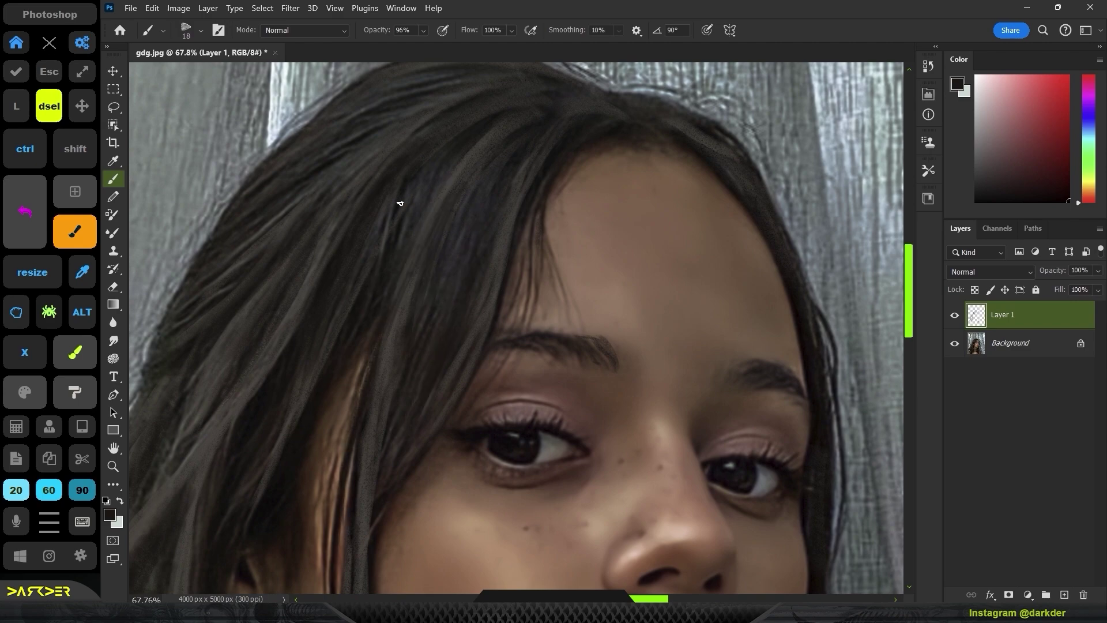
{"action": "scroll", "coordinate": [471, 274], "scroll_direction": "down", "scroll_amount": 2}
{"action": "scroll", "coordinate": [486, 451], "scroll_direction": "up", "scroll_amount": 3}
{"action": "scroll", "coordinate": [487, 390], "scroll_direction": "up", "scroll_amount": 3}
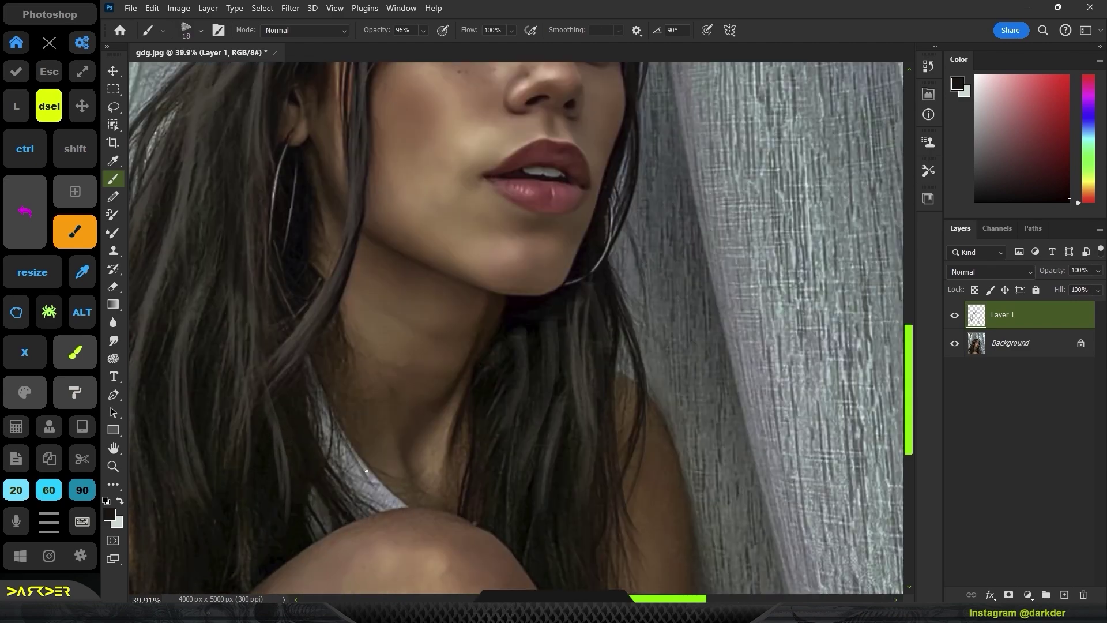
{"action": "scroll", "coordinate": [486, 389], "scroll_direction": "down", "scroll_amount": 3}
Toggle Layer 1's visibility repeatedly to compare, leaving the hair strokes hidden.
{"action": "left_click", "coordinate": [955, 315]}
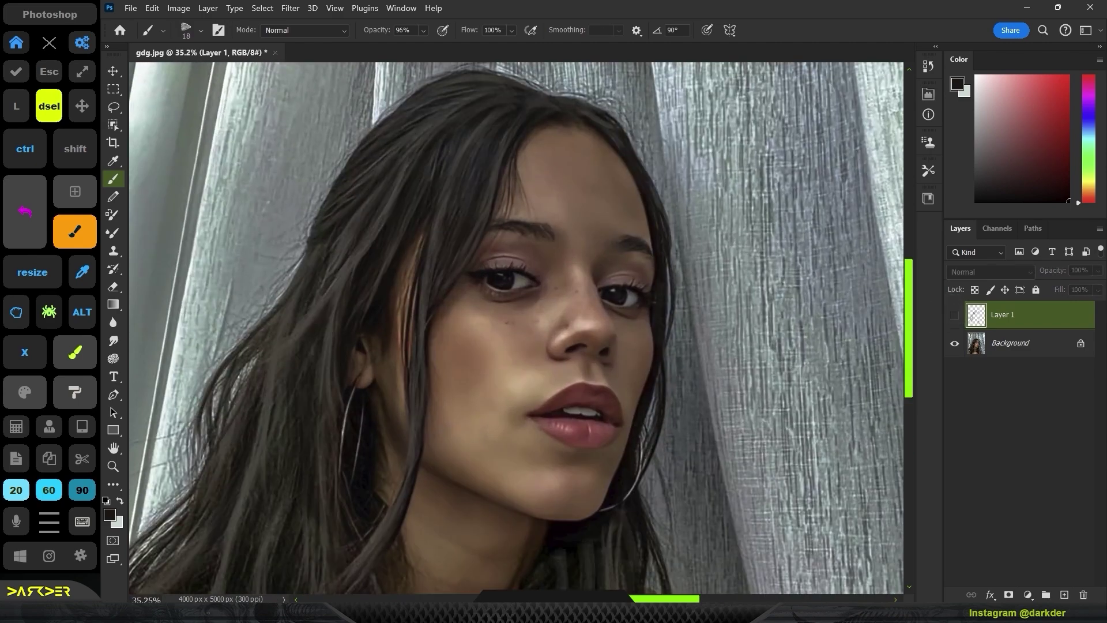
{"action": "left_click", "coordinate": [955, 315]}
{"action": "left_click", "coordinate": [955, 315]}
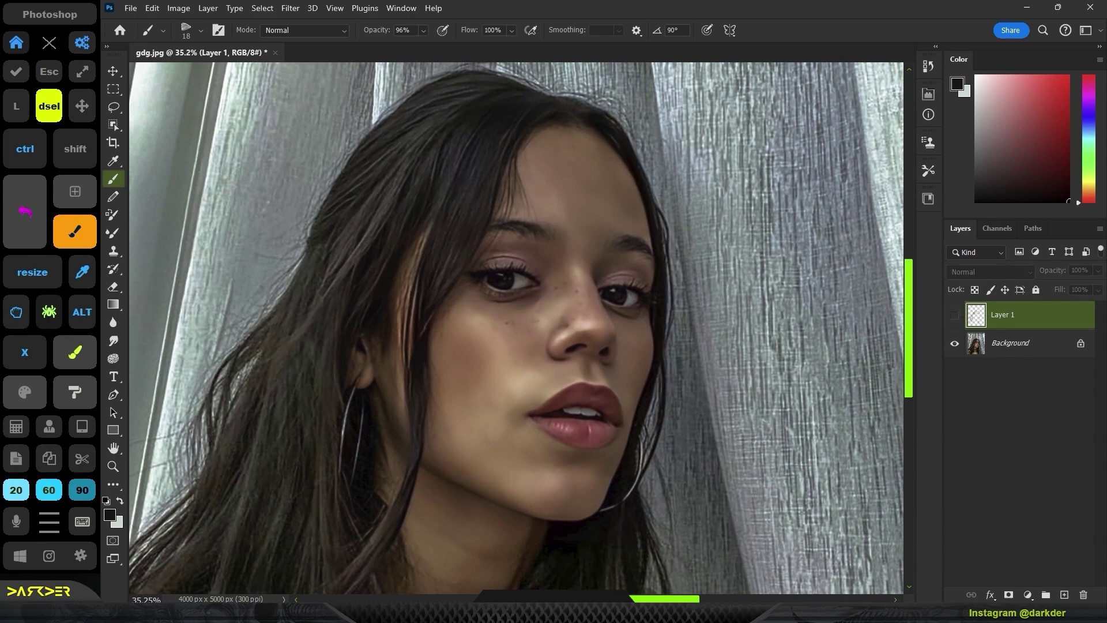
{"action": "left_click", "coordinate": [955, 316]}
{"action": "left_click", "coordinate": [956, 314]}
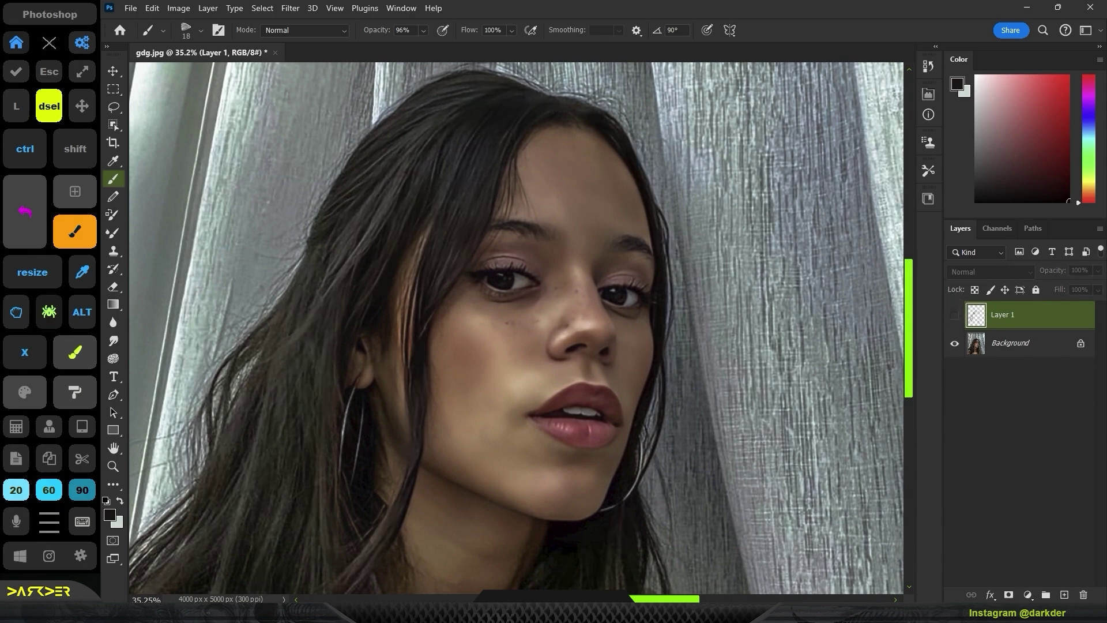